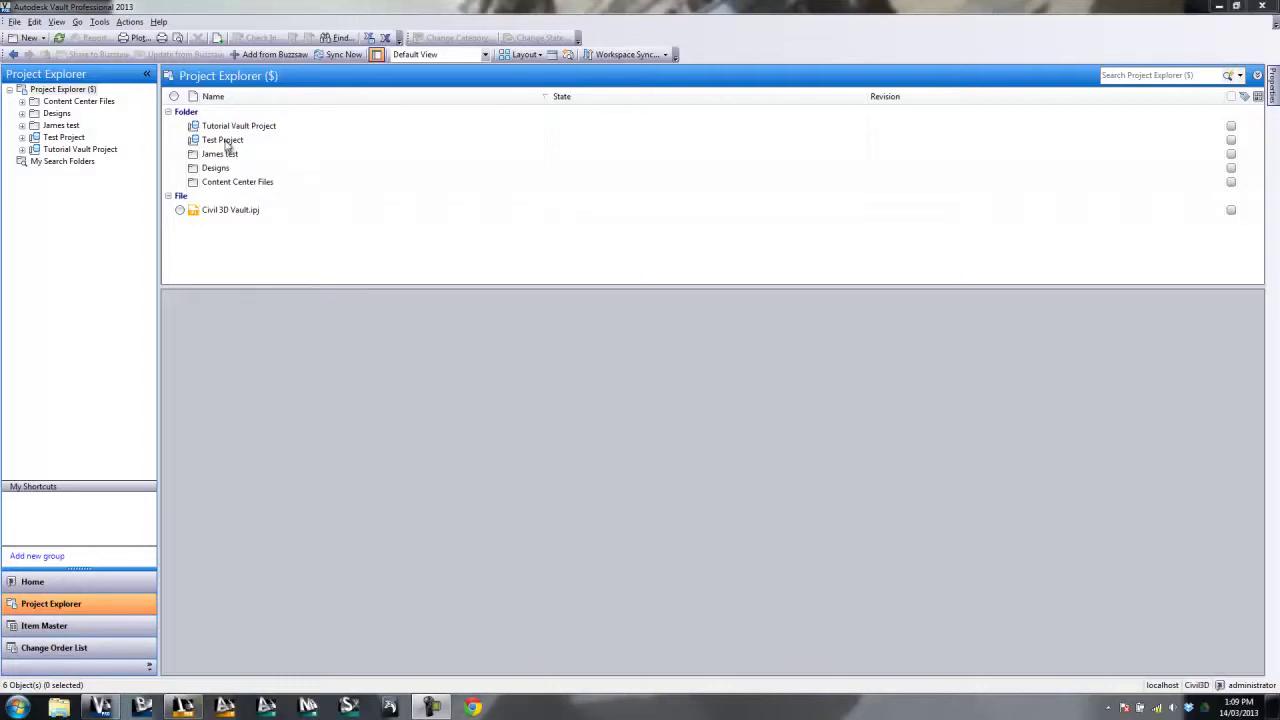
- Switch from Vault's project explorer to the Autodesk Inventor Get Started screen
click(183, 708)
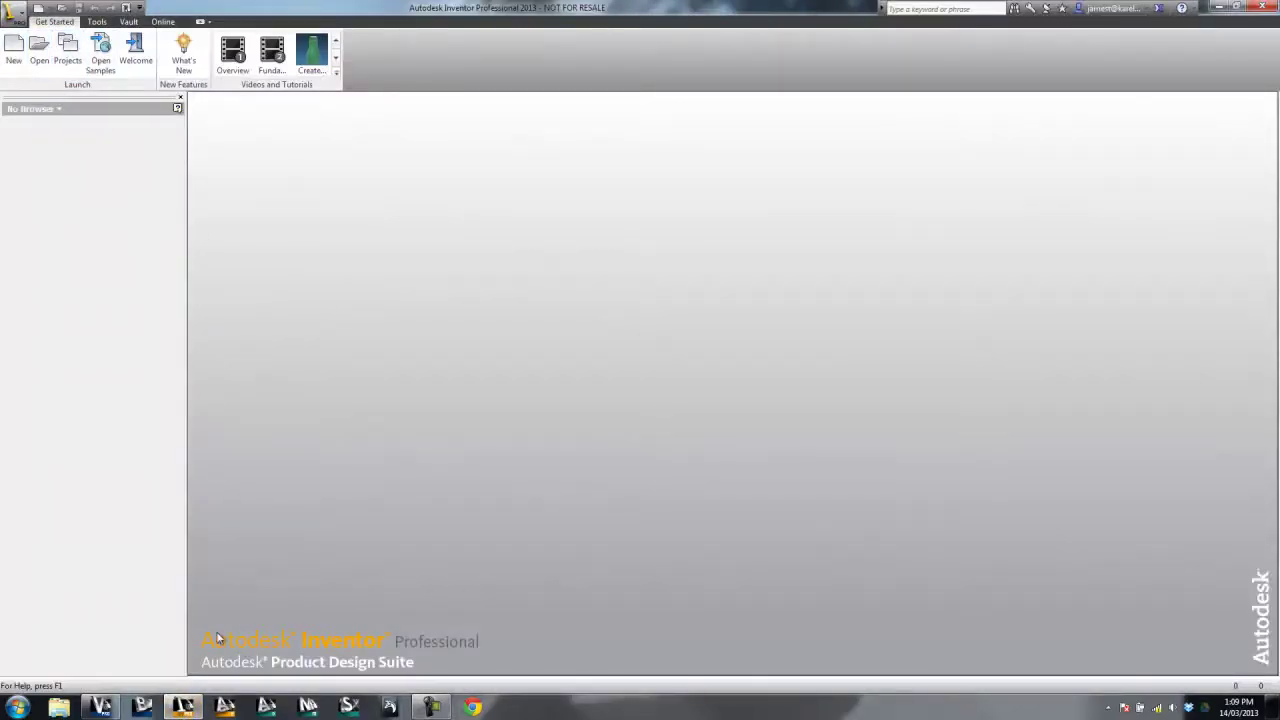
- Create a new part from Standard.ipt, accepting the unavailable project location warning
click(14, 50)
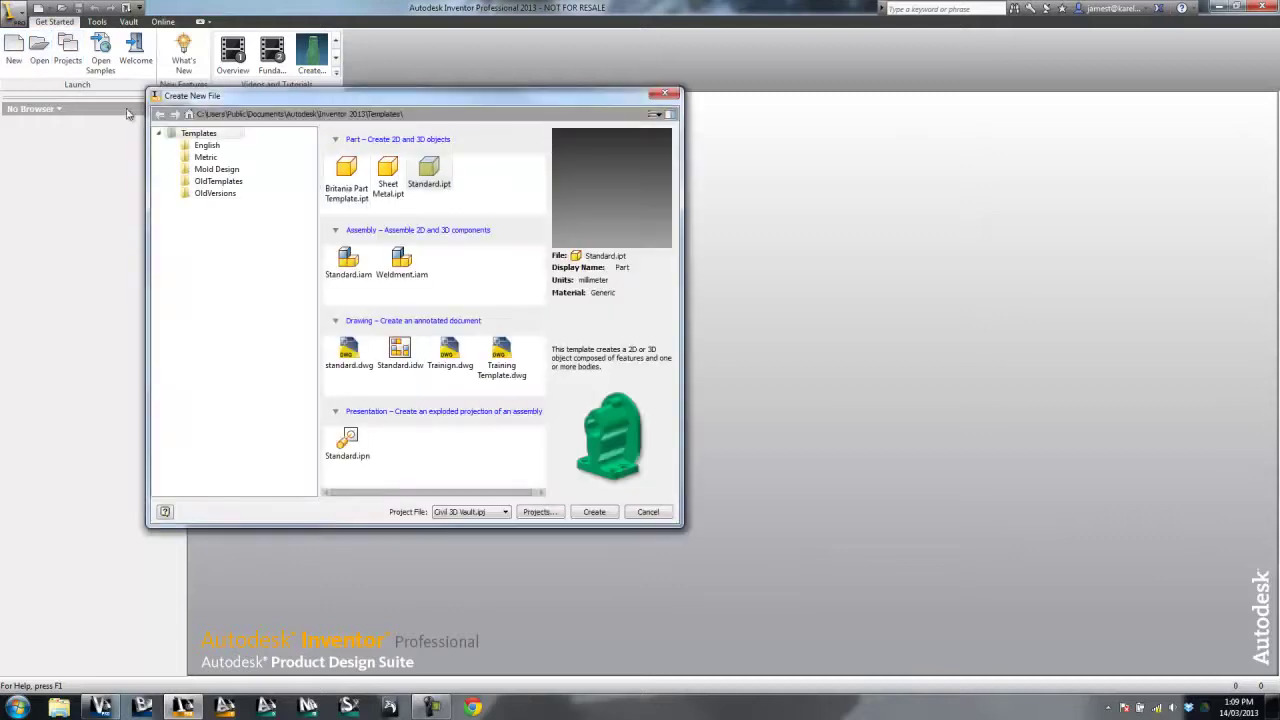
double_click(430, 172)
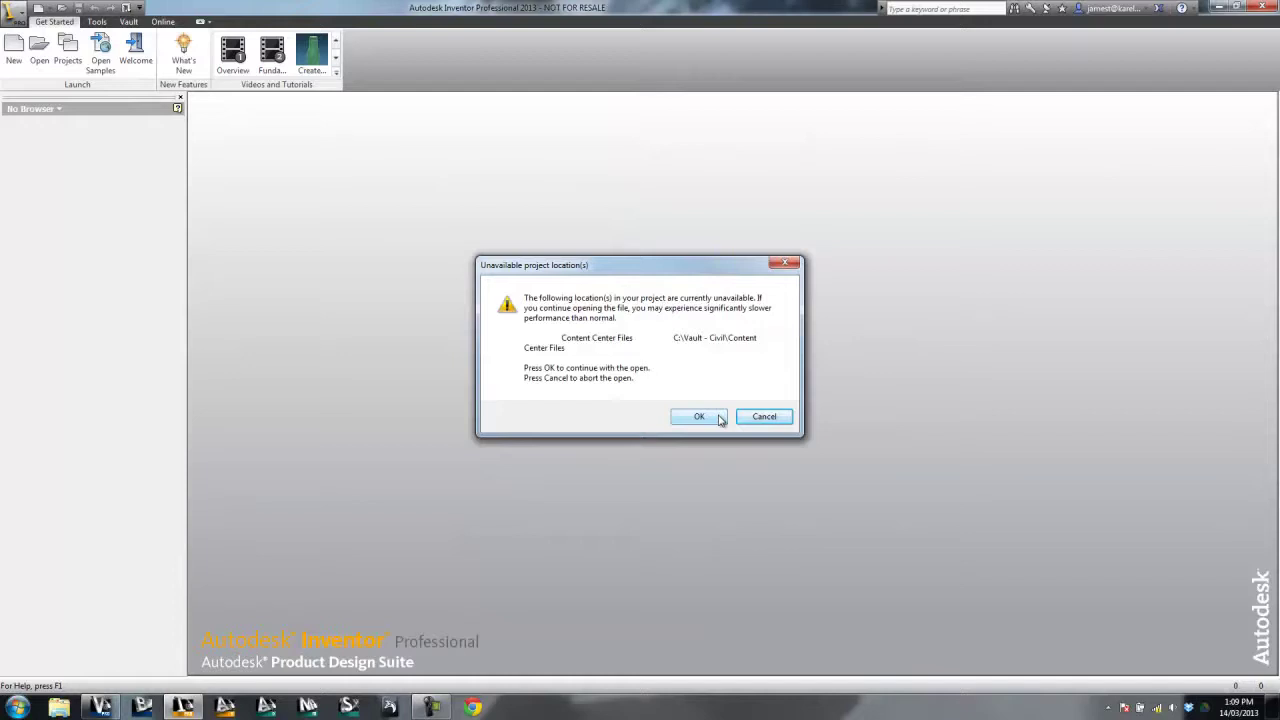
click(699, 416)
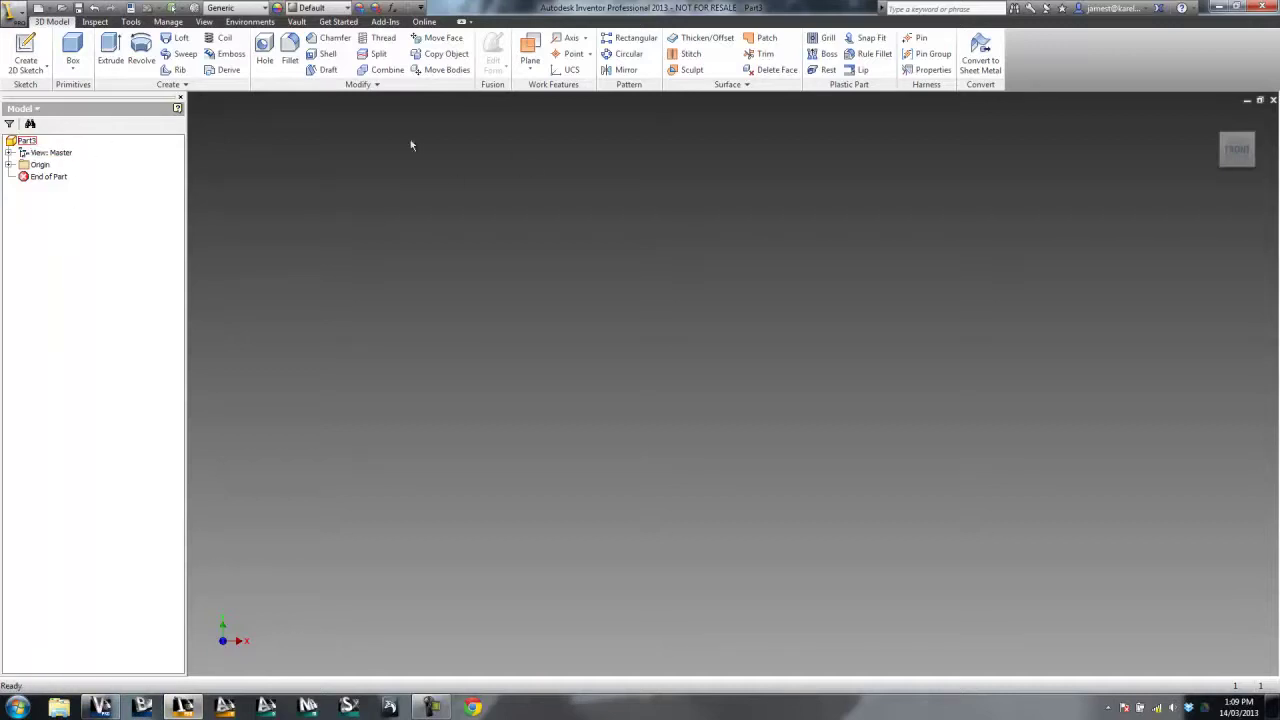
- Show the Vault browser view and review Part3's custom iProperties
click(28, 108)
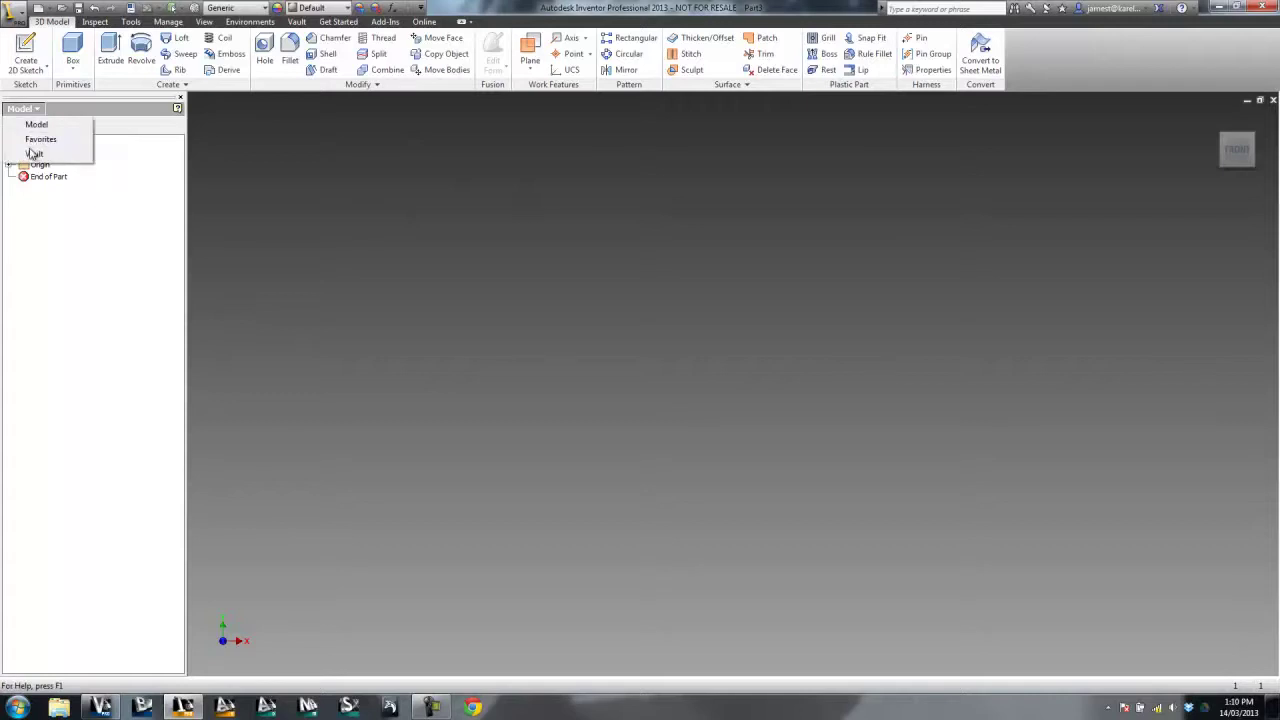
click(33, 148)
click(130, 7)
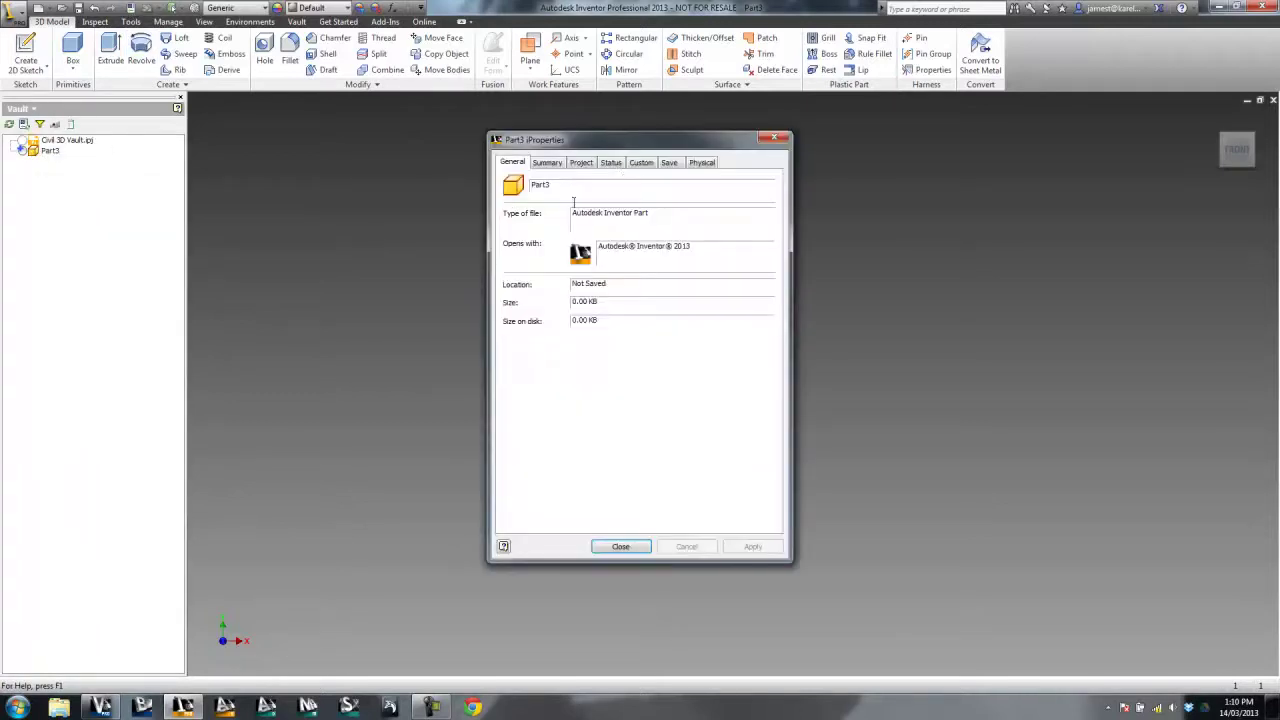
click(641, 162)
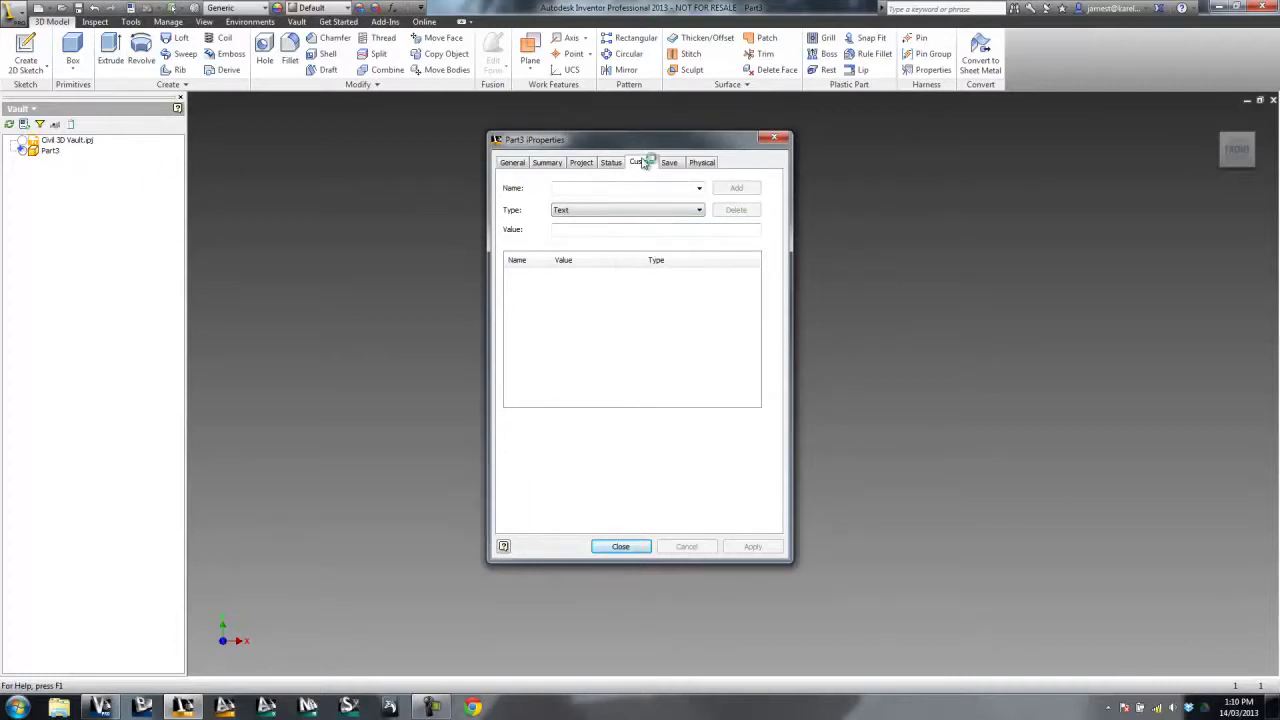
click(621, 547)
- Check Part3 into the vault, saving it as Part3.ipt in the Designs folder
right_click(50, 150)
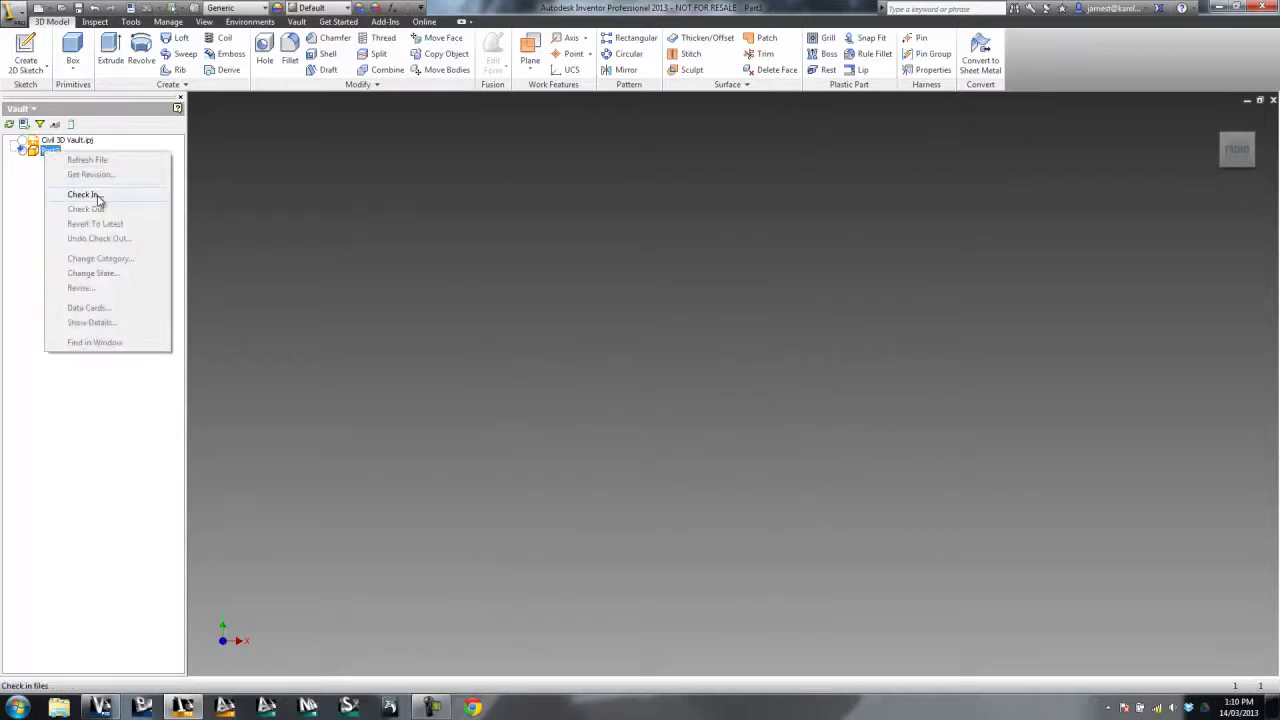
click(84, 194)
click(672, 372)
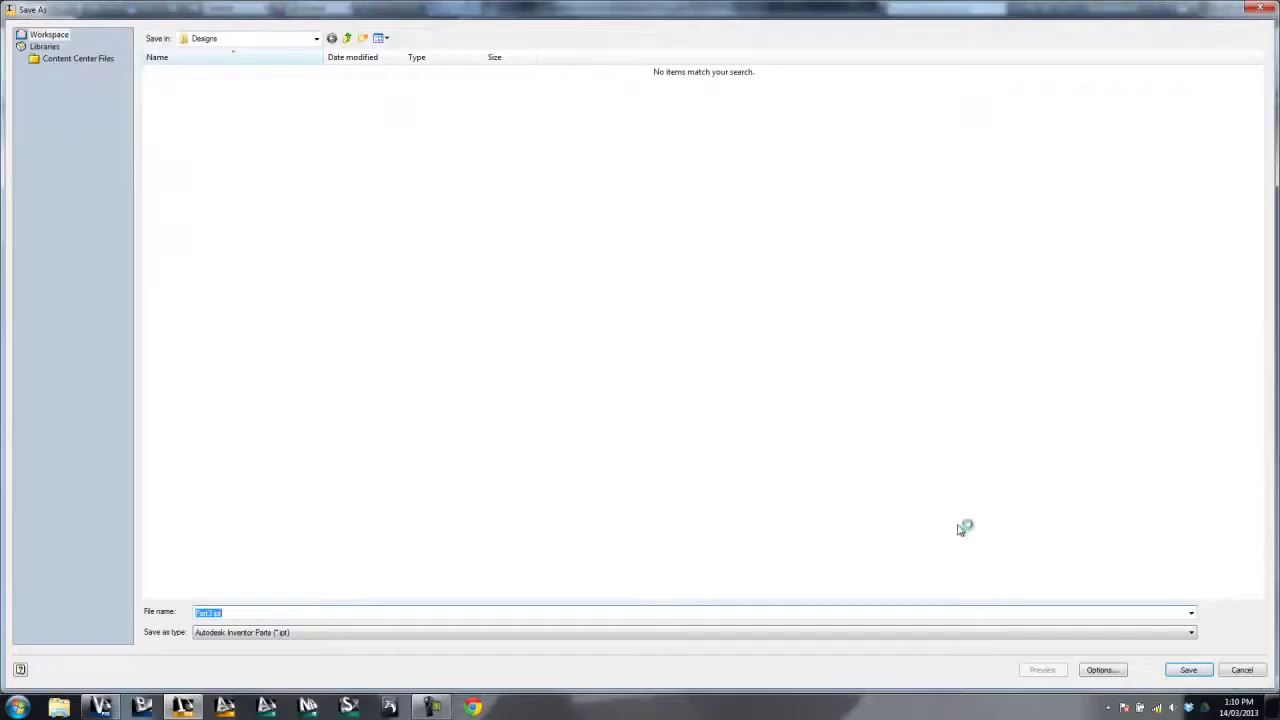
click(1189, 670)
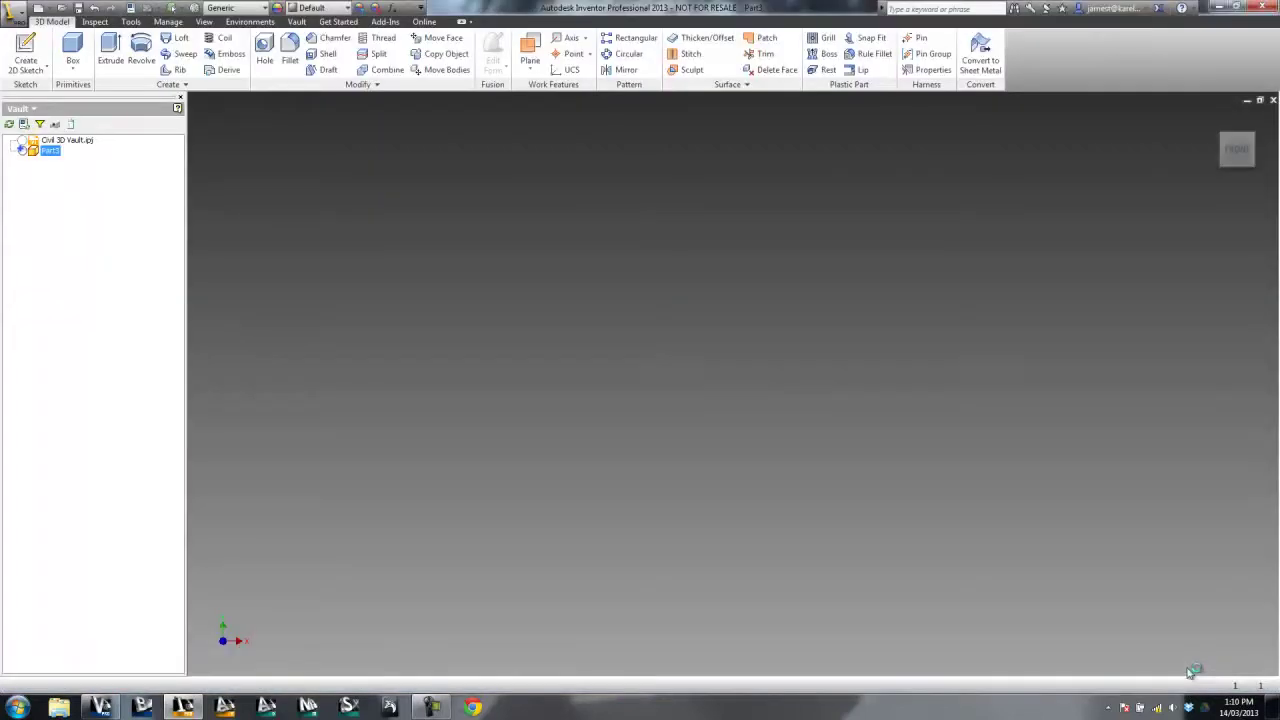
click(572, 469)
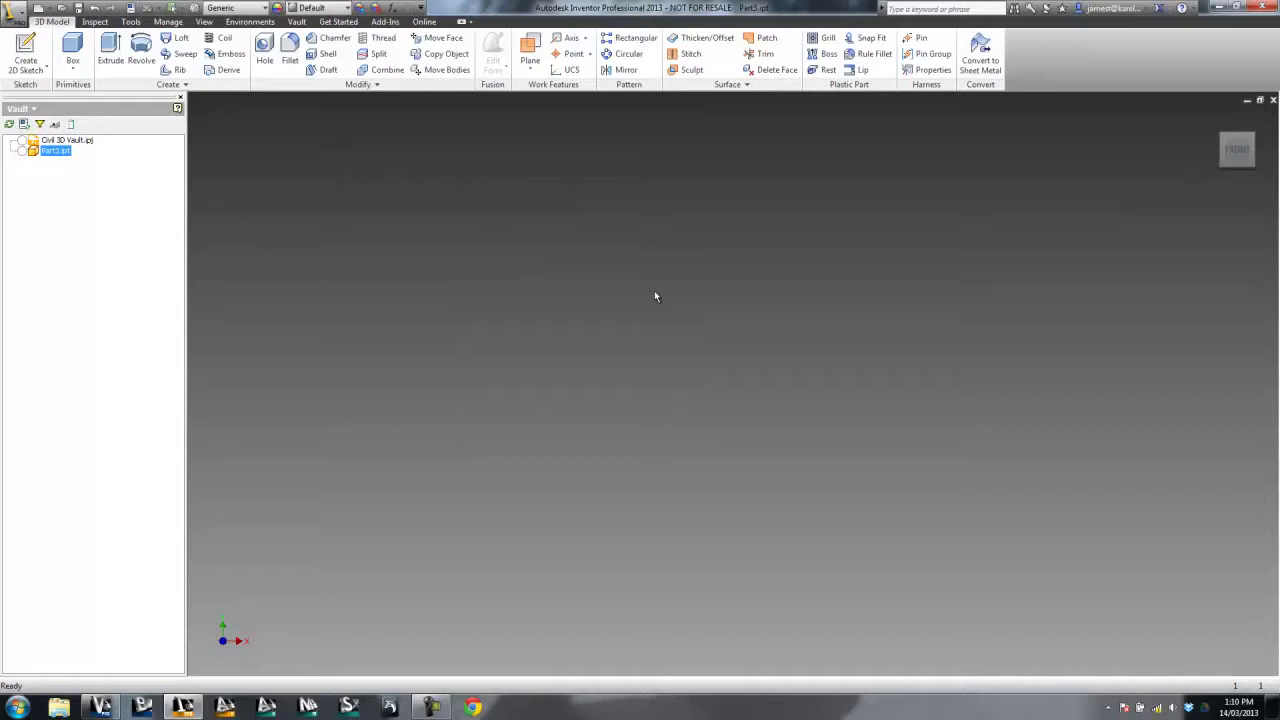
- Close Part3 and create Part4 from the Standard.ipt template
click(38, 9)
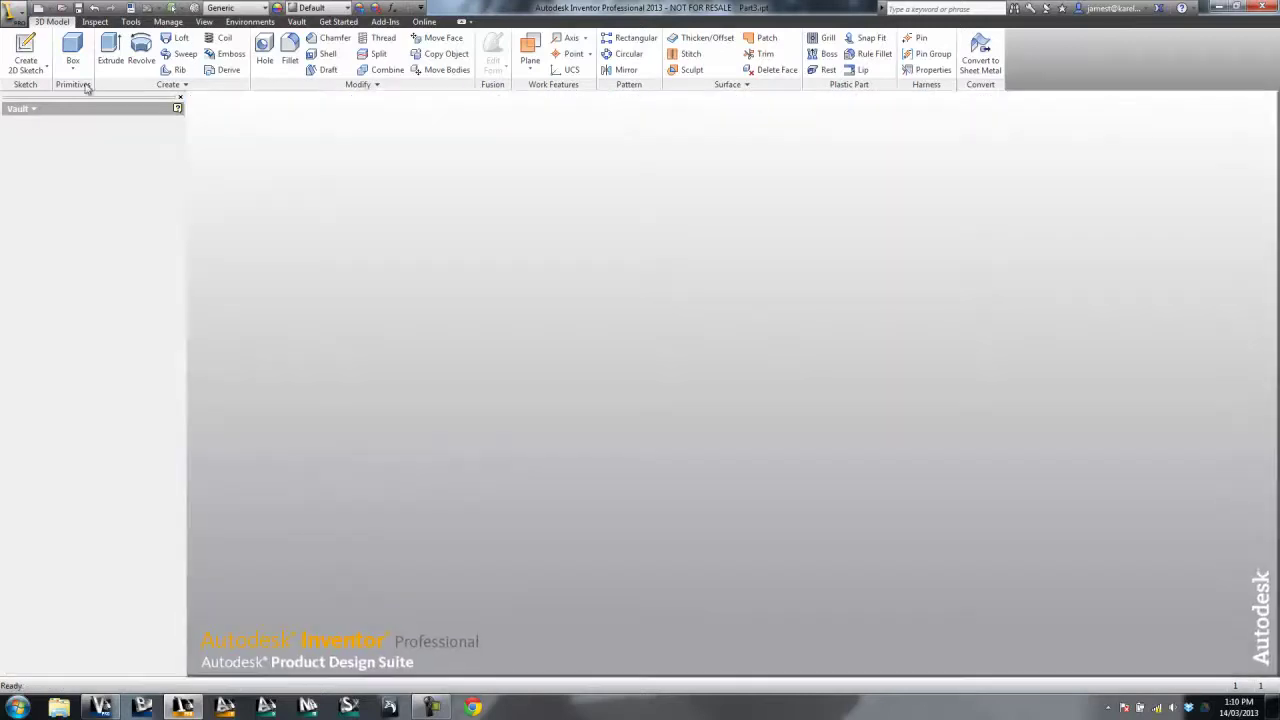
click(39, 9)
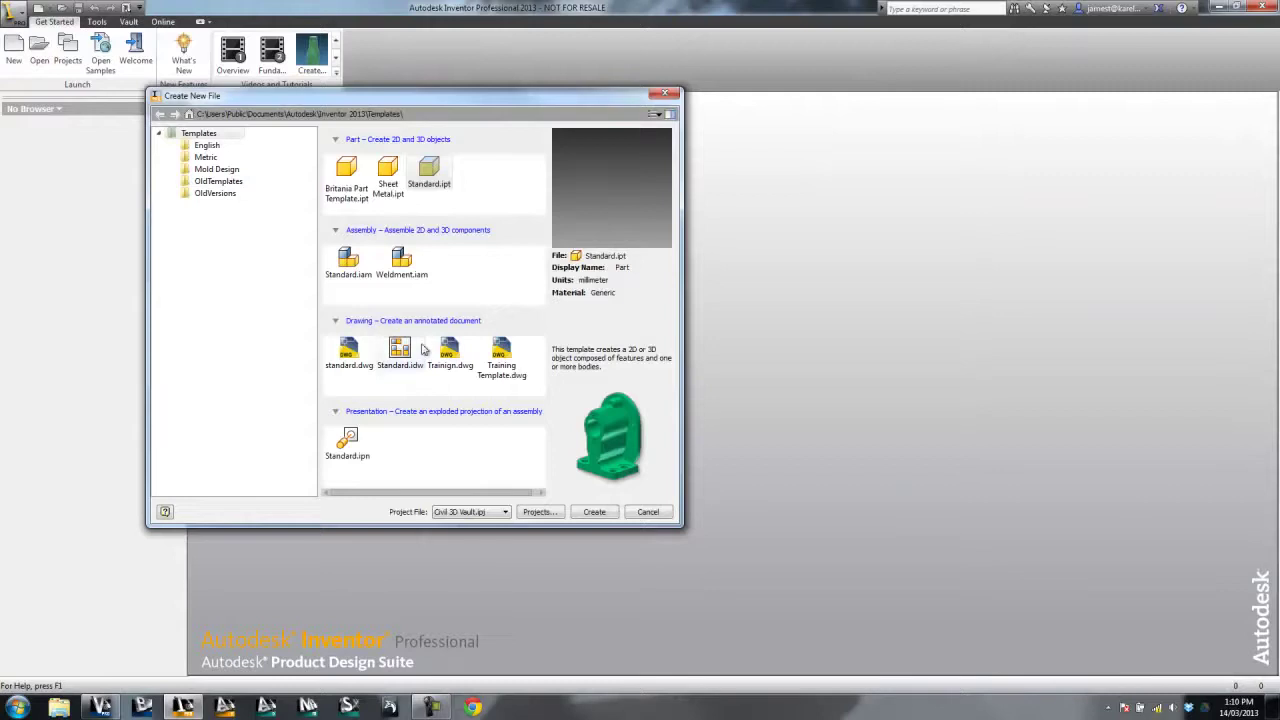
double_click(432, 185)
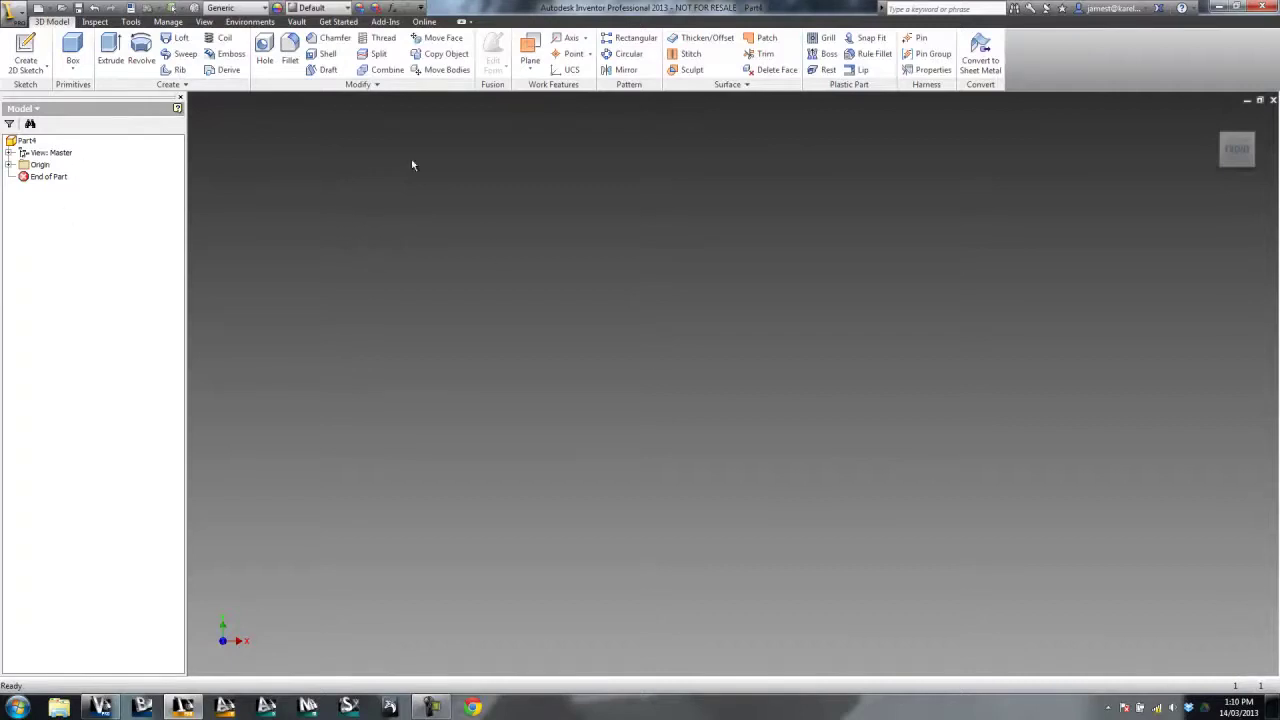
click(131, 14)
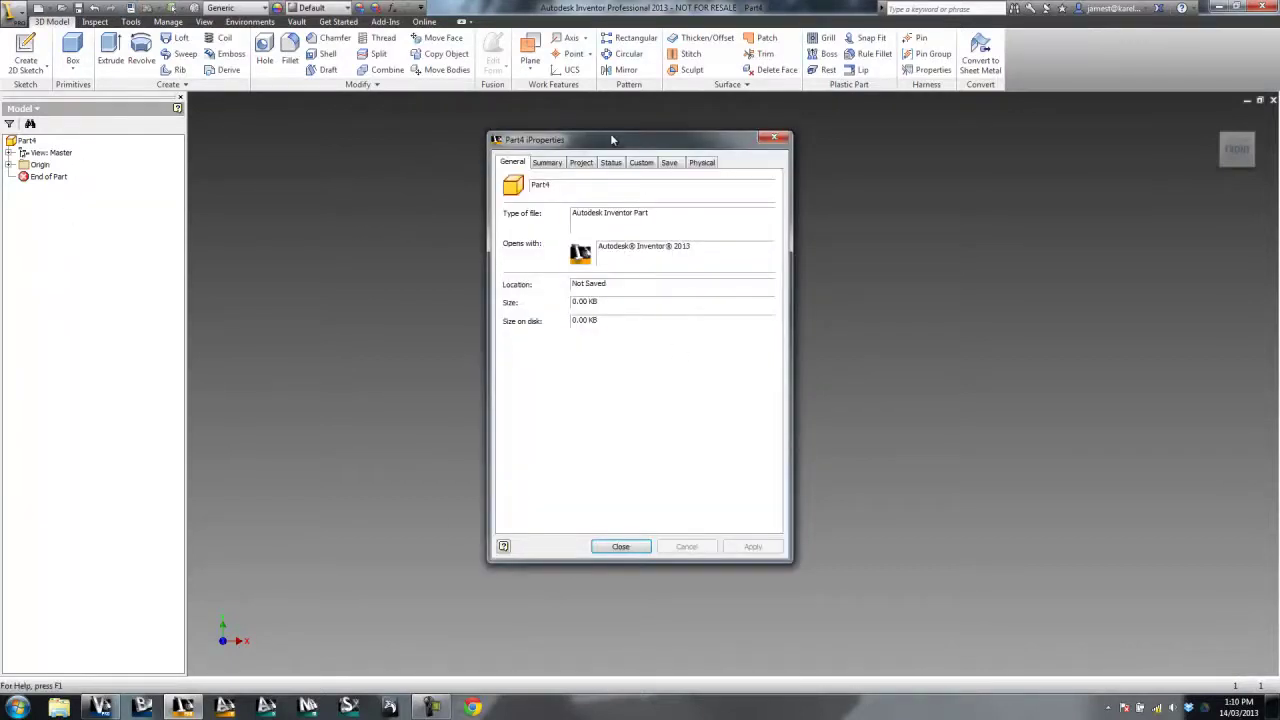
drag(612, 140, 588, 126)
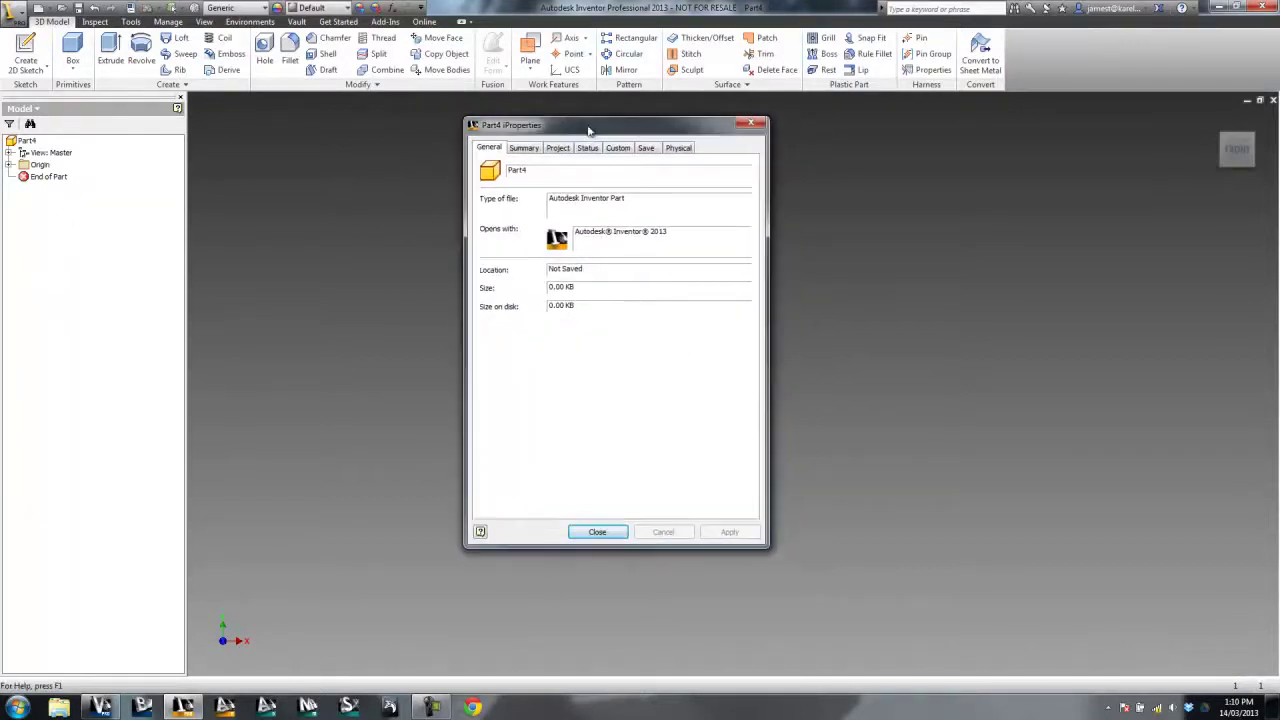
click(751, 126)
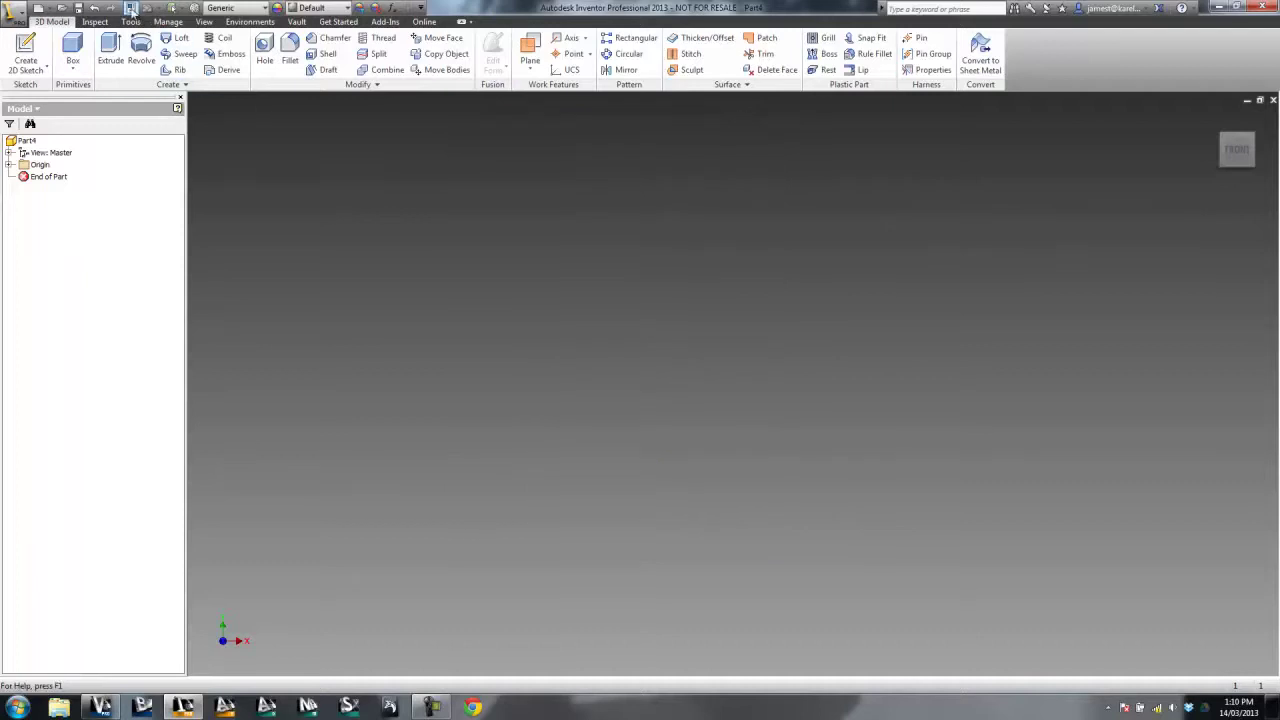
- Open Part4's iProperties from its node in the Model browser
click(13, 13)
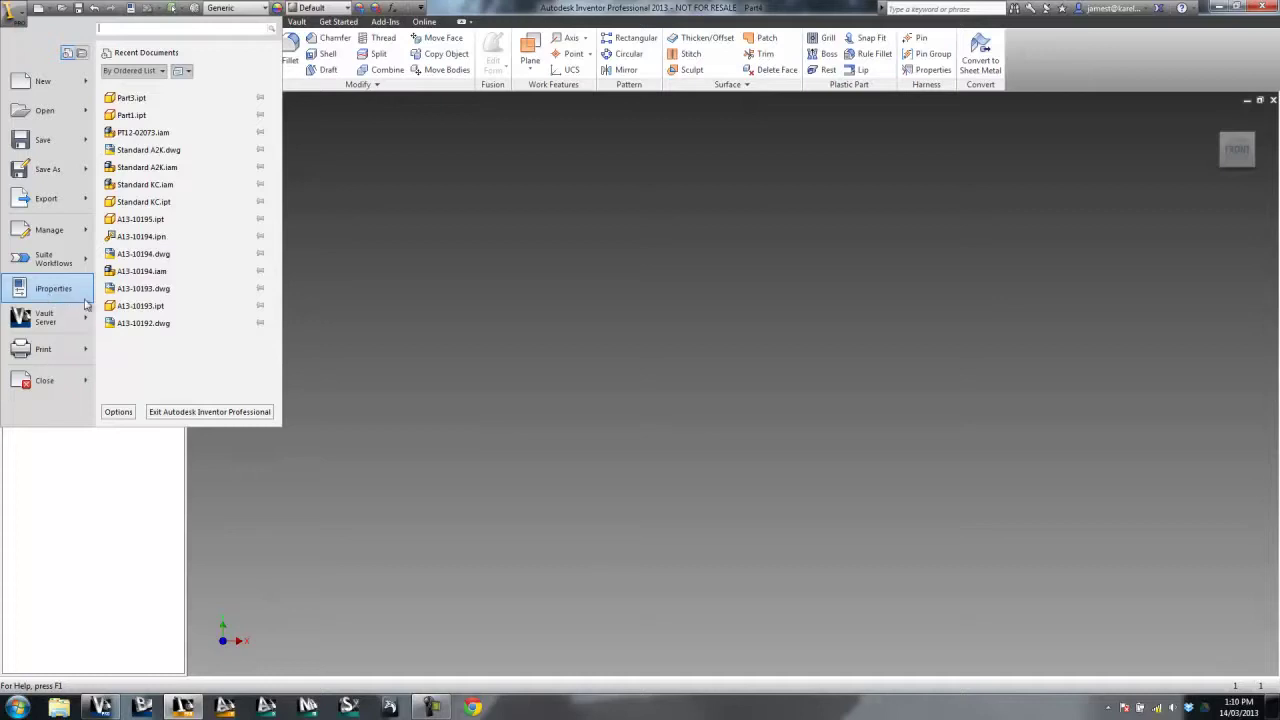
click(354, 294)
right_click(28, 141)
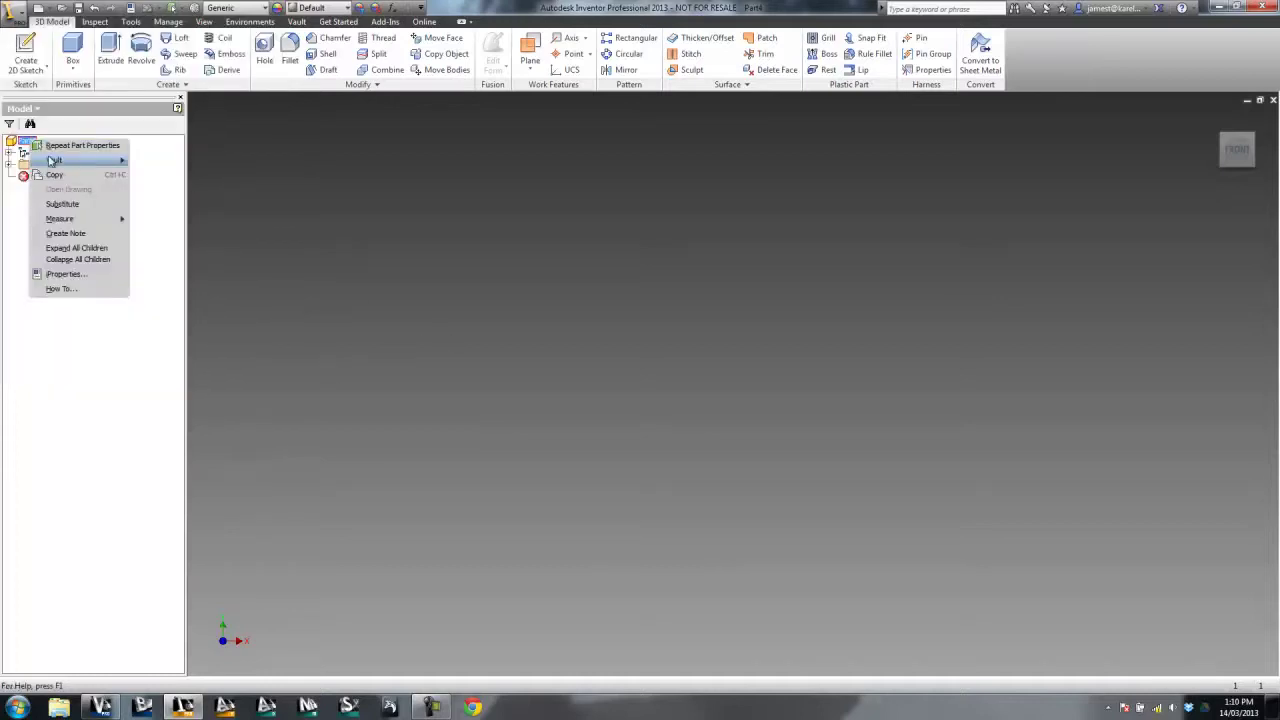
click(74, 277)
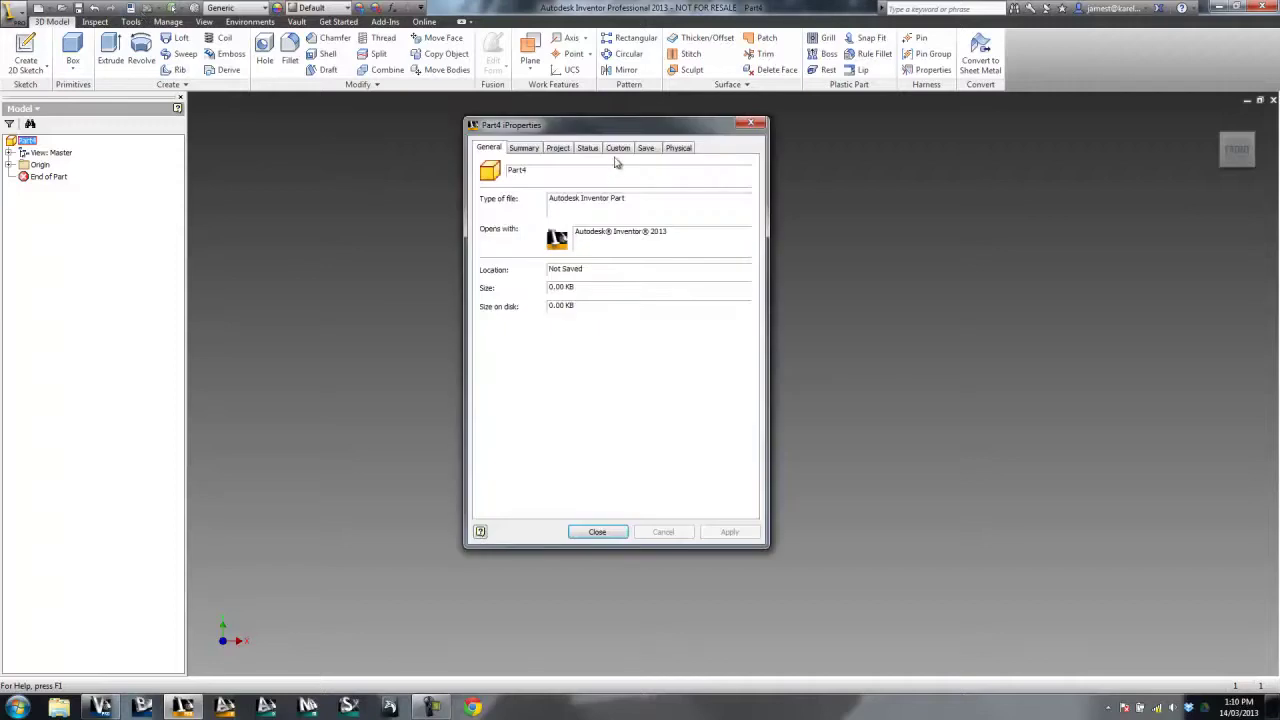
- Look through Part4's Custom, Project and Status iProperty tabs
click(618, 150)
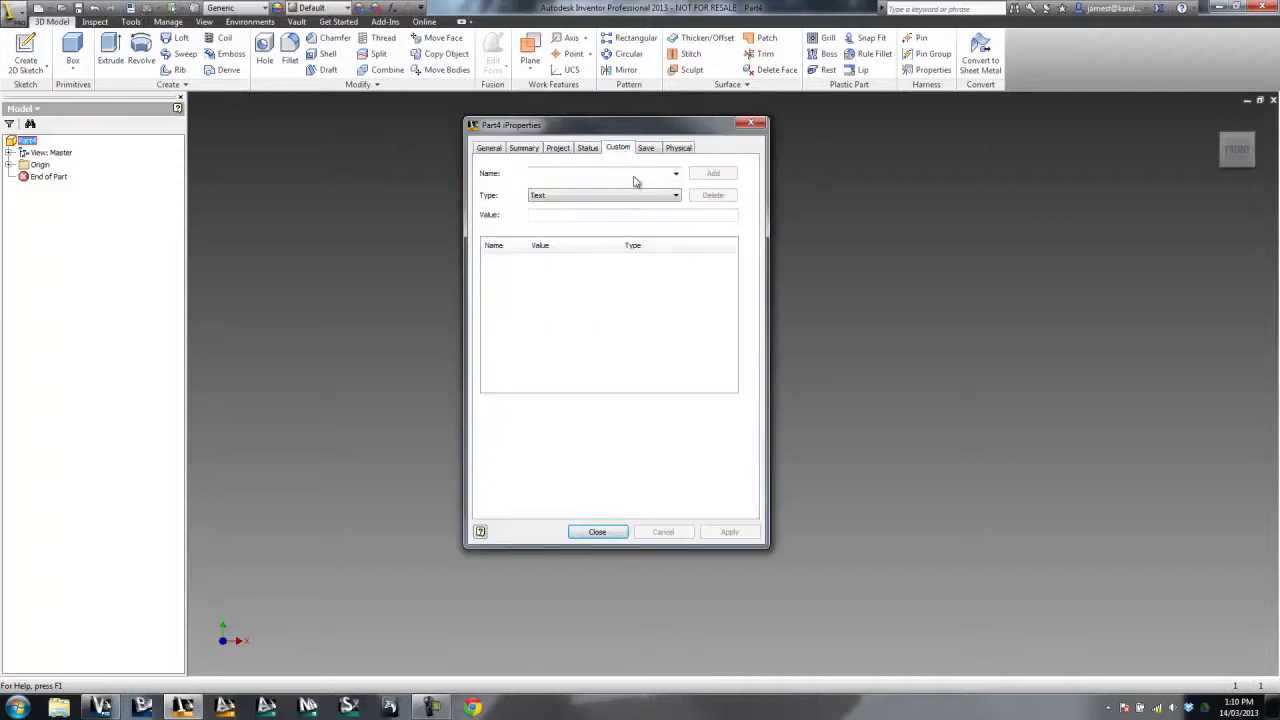
click(558, 148)
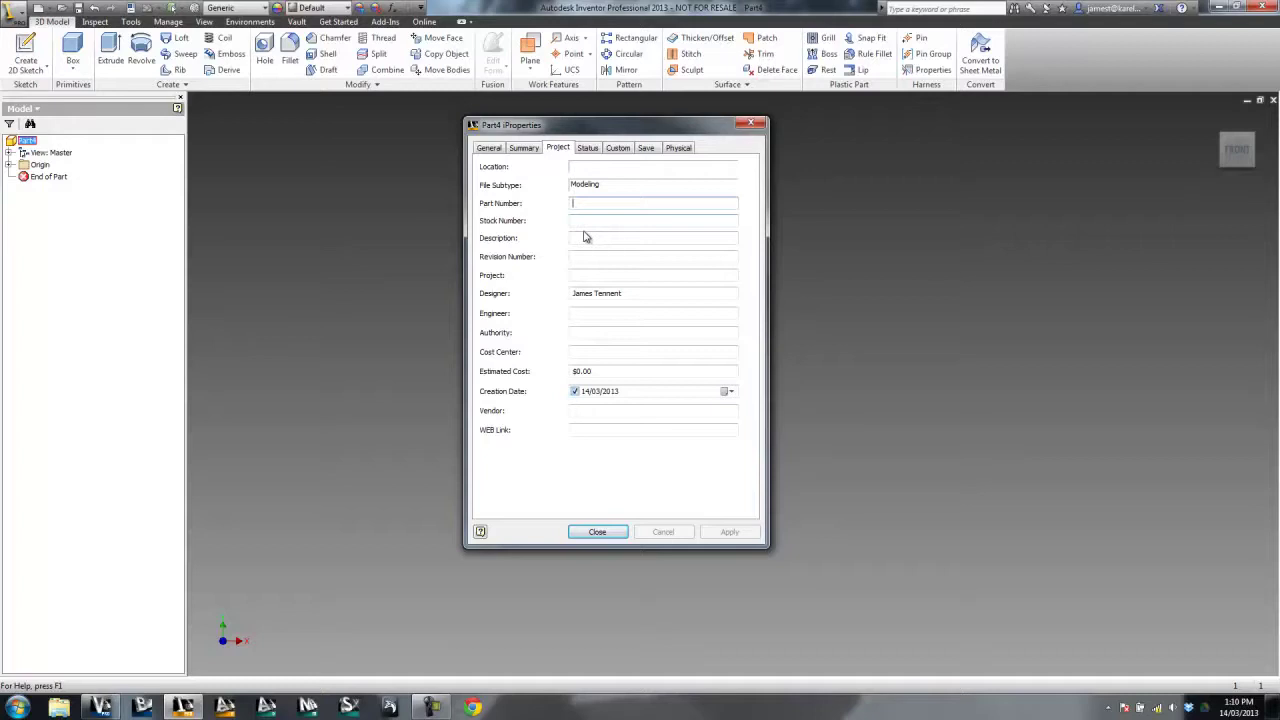
key(Tab)
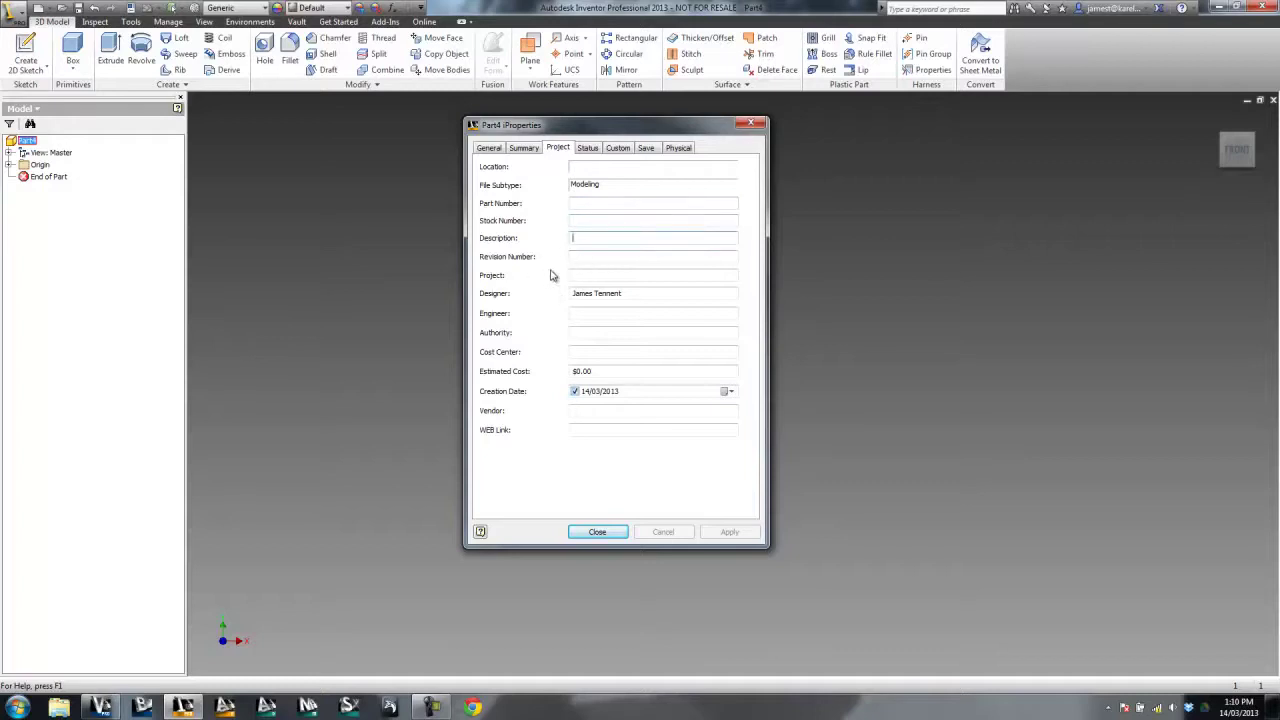
click(587, 277)
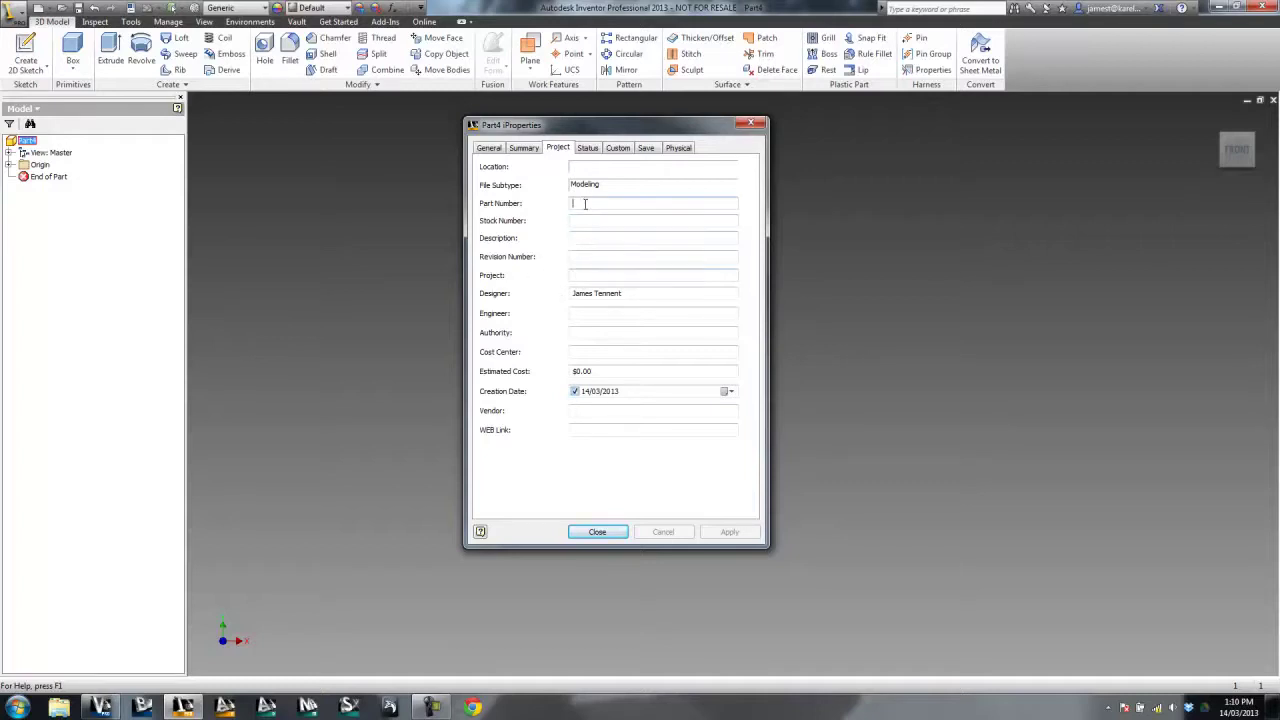
click(586, 240)
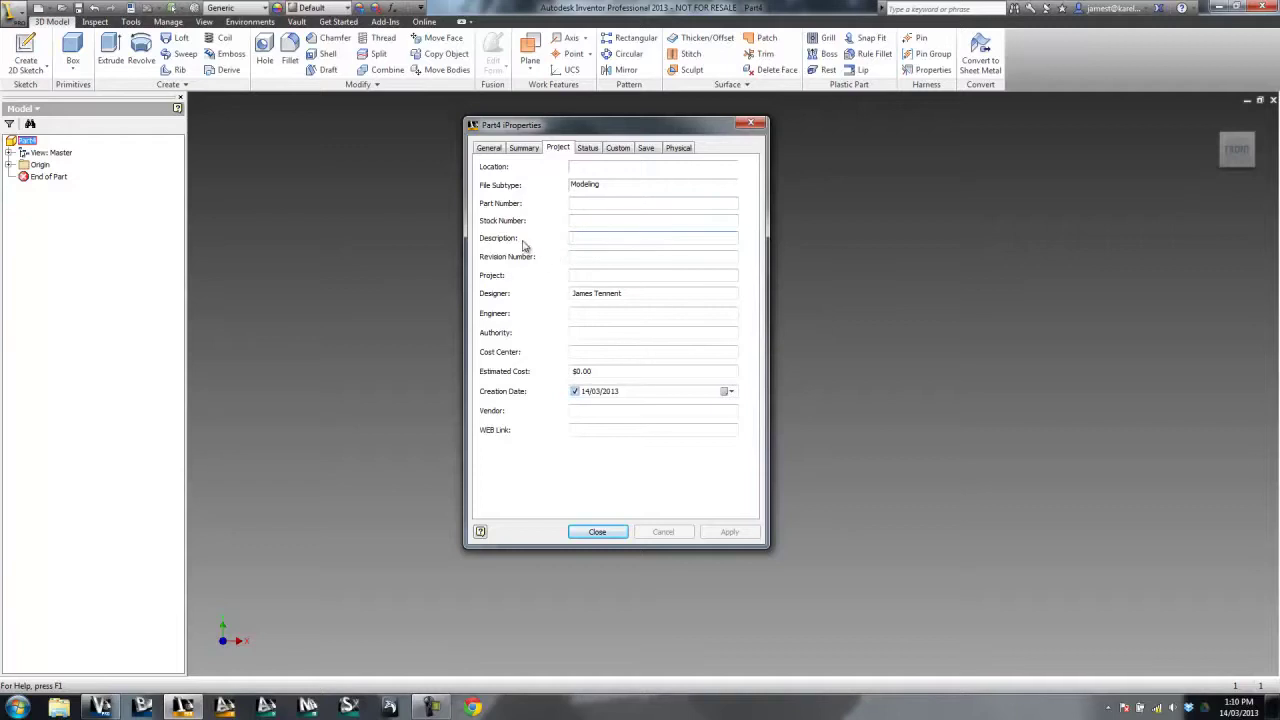
click(588, 148)
click(618, 148)
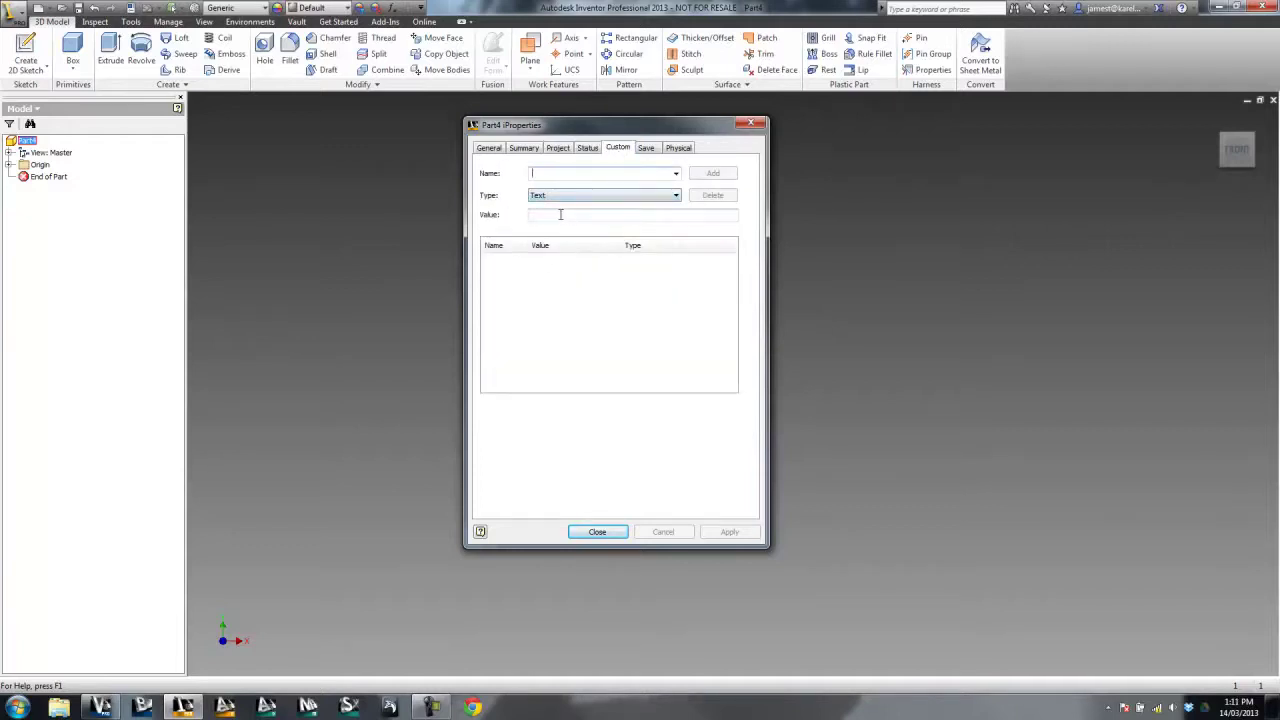
- Add a Text custom iProperty named Sub Category
text(Sub Category)
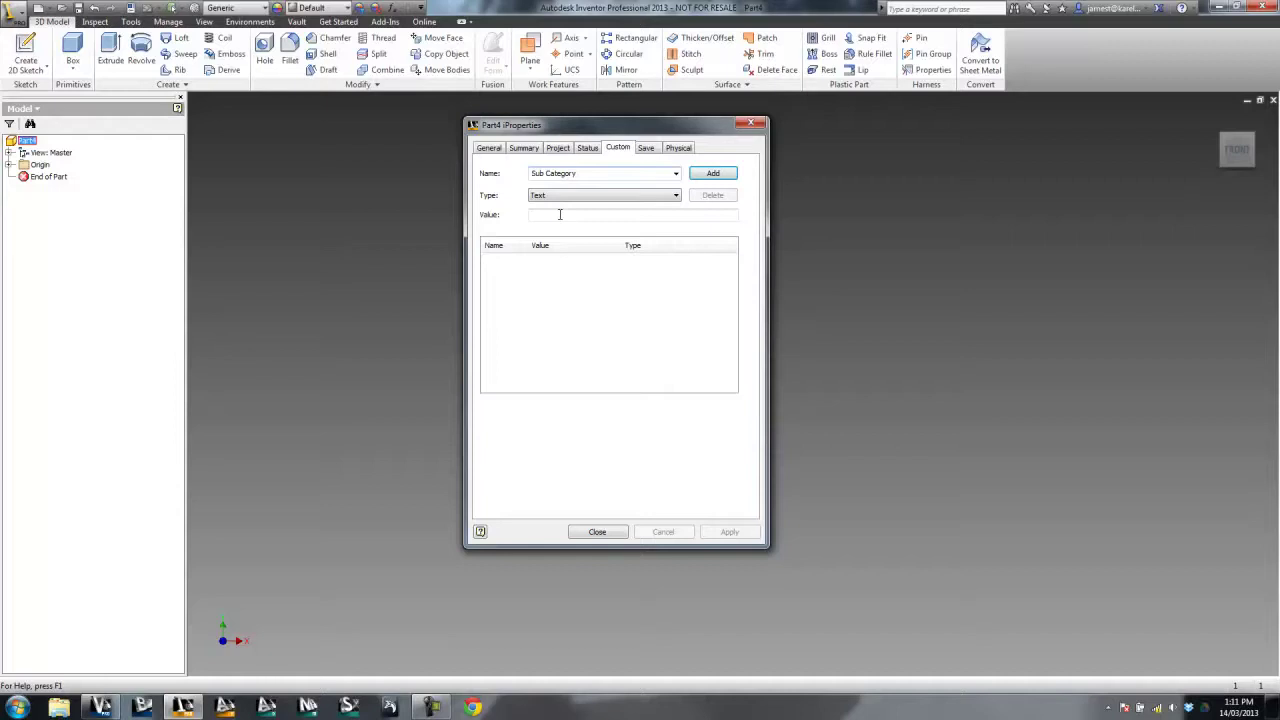
click(662, 196)
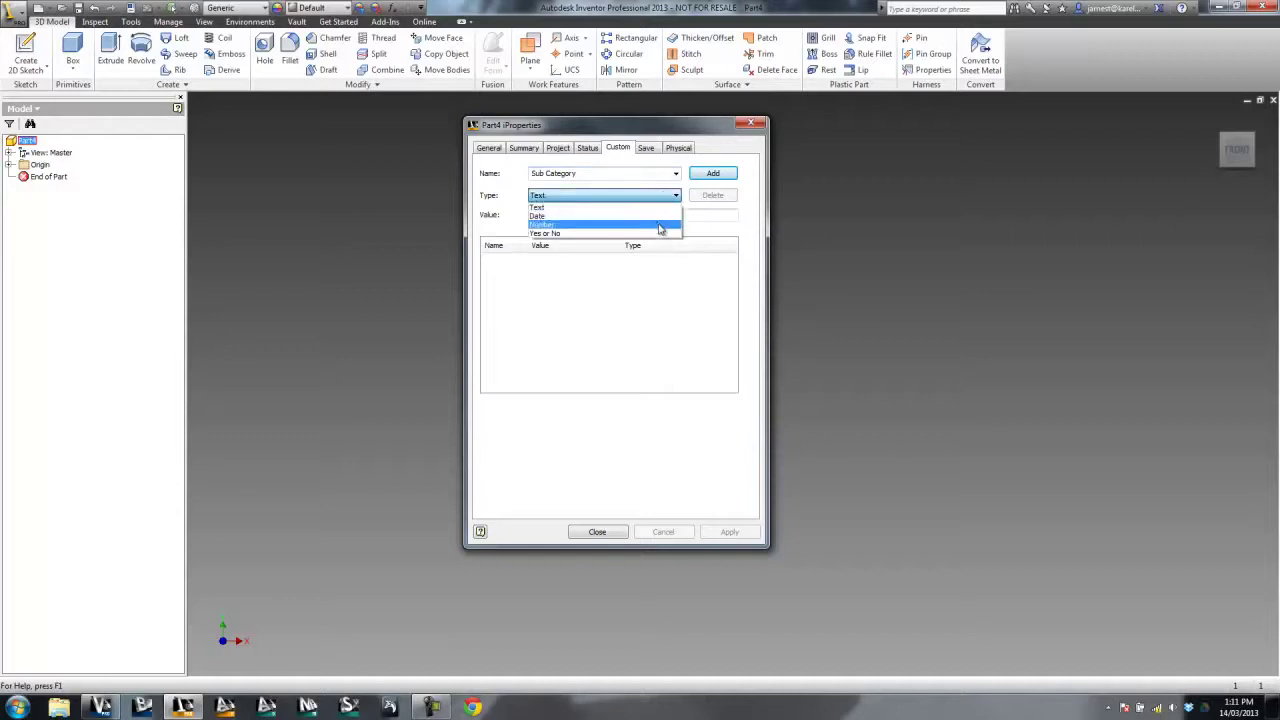
click(676, 198)
click(713, 173)
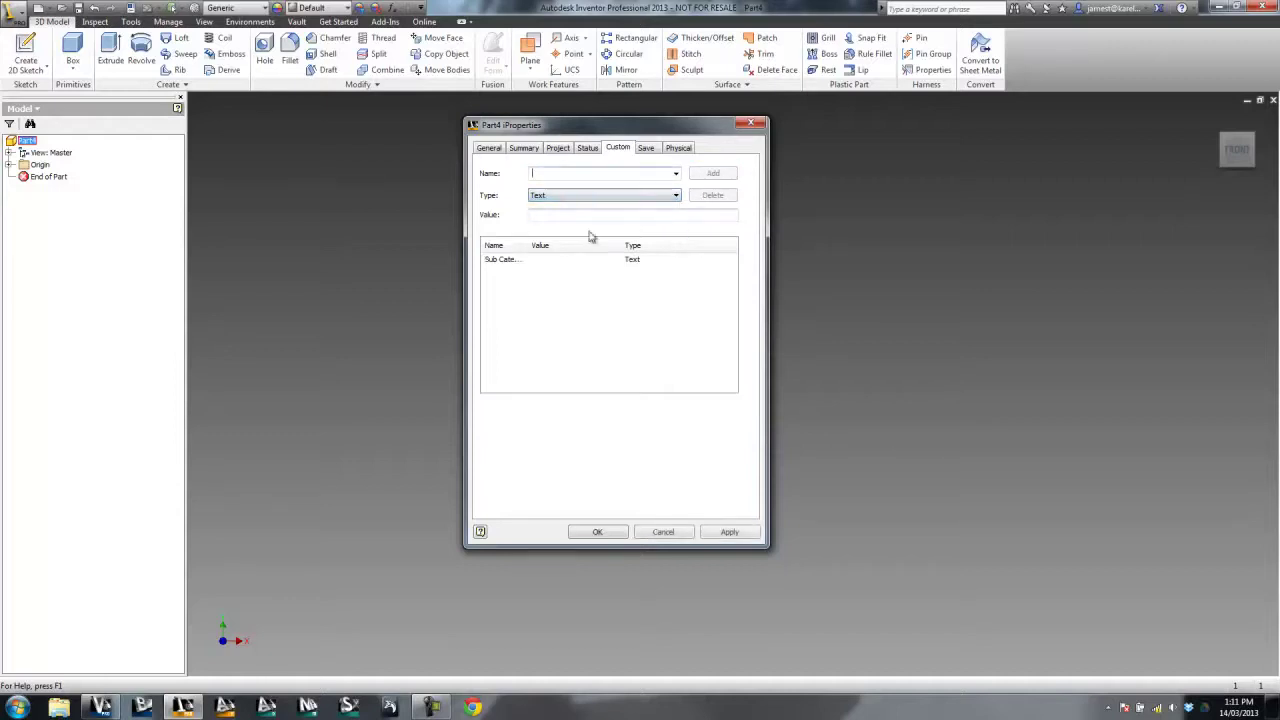
- Add a second Text custom iProperty named Security Class and confirm with OK
click(518, 259)
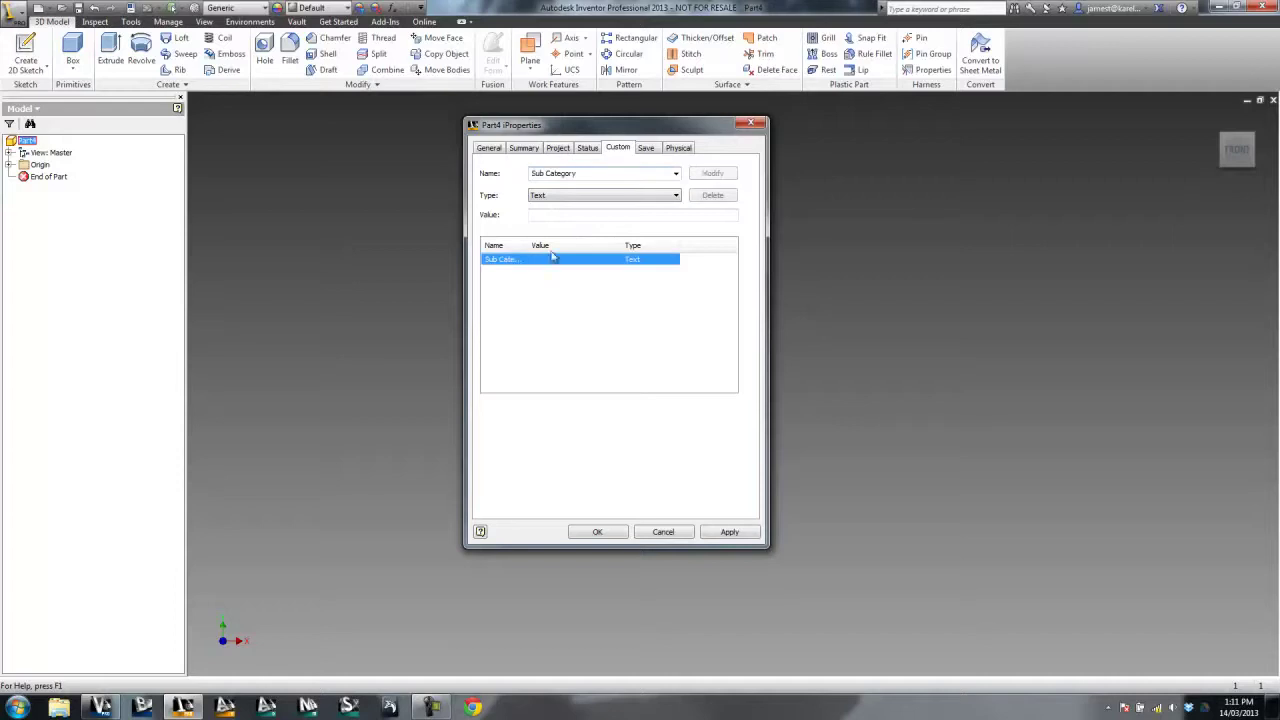
click(596, 215)
click(504, 260)
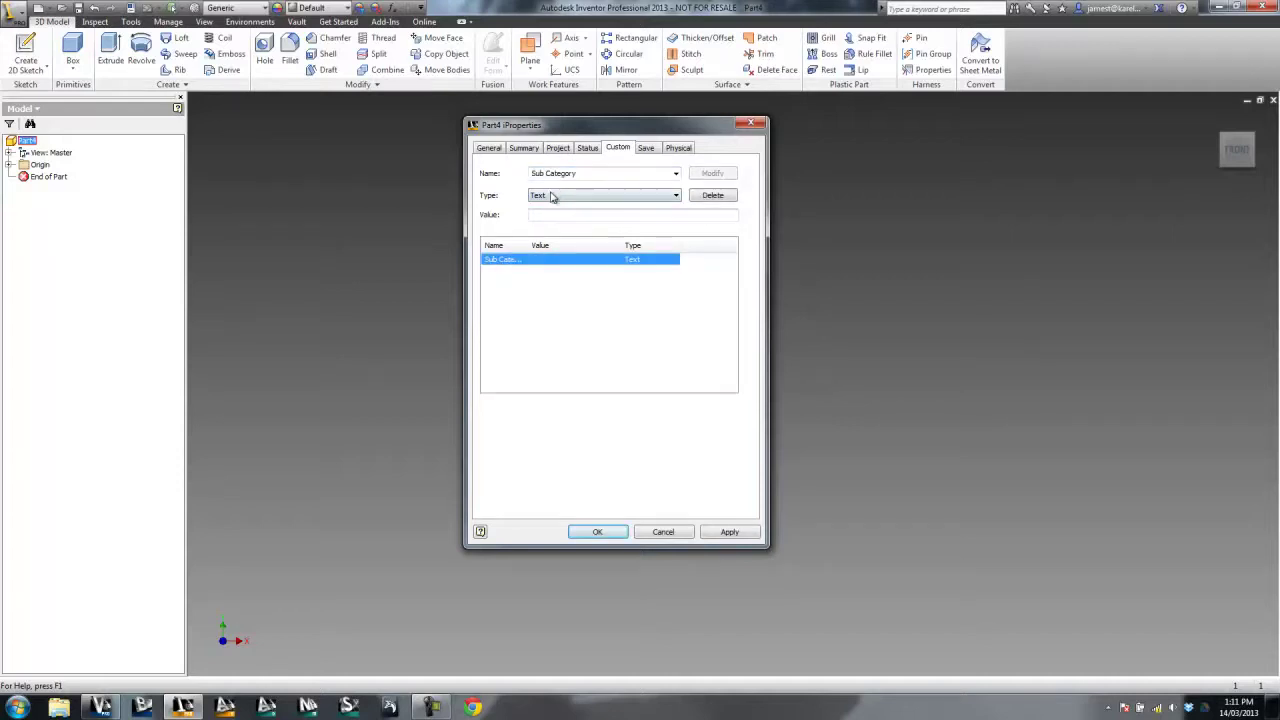
click(614, 177)
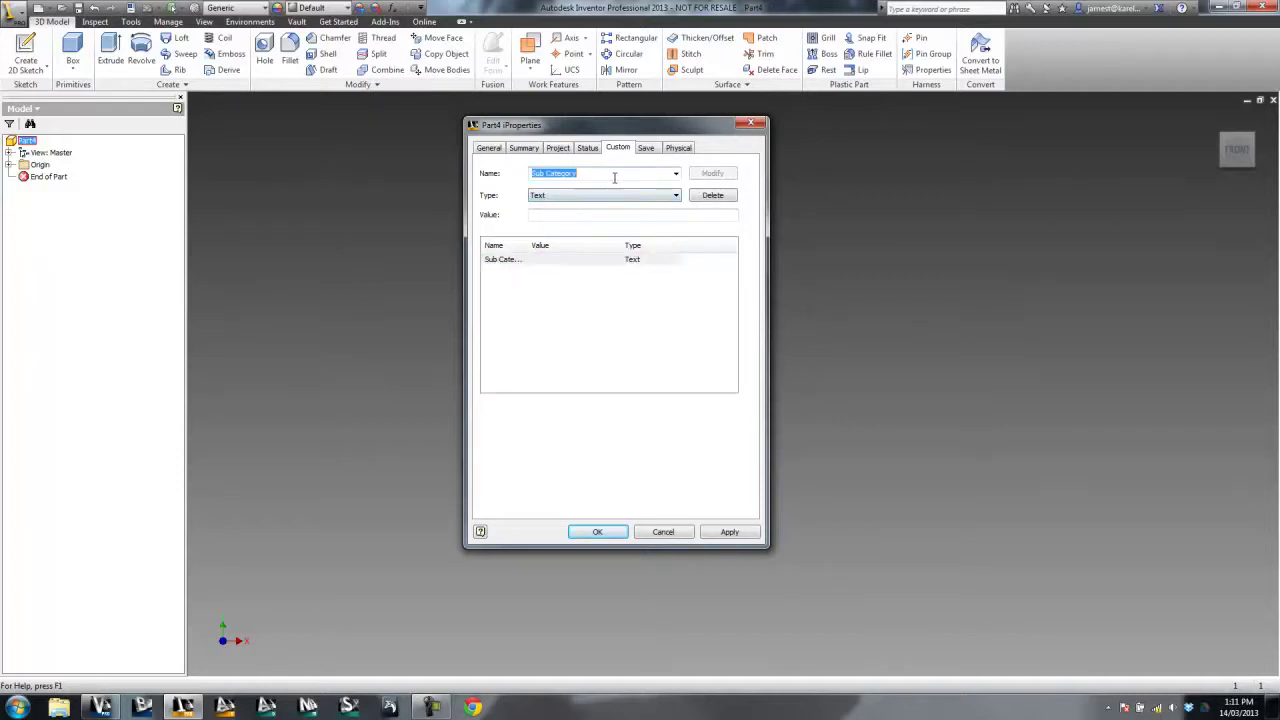
key(BackSpace)
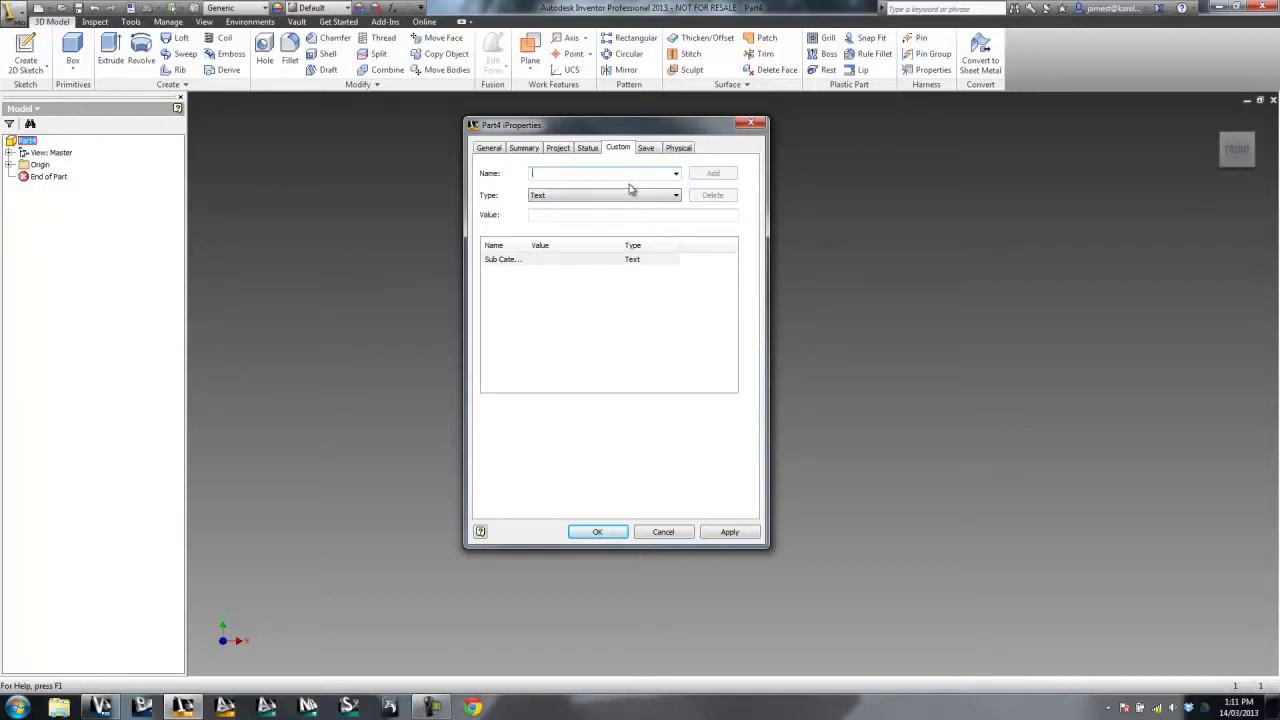
text(Securit)
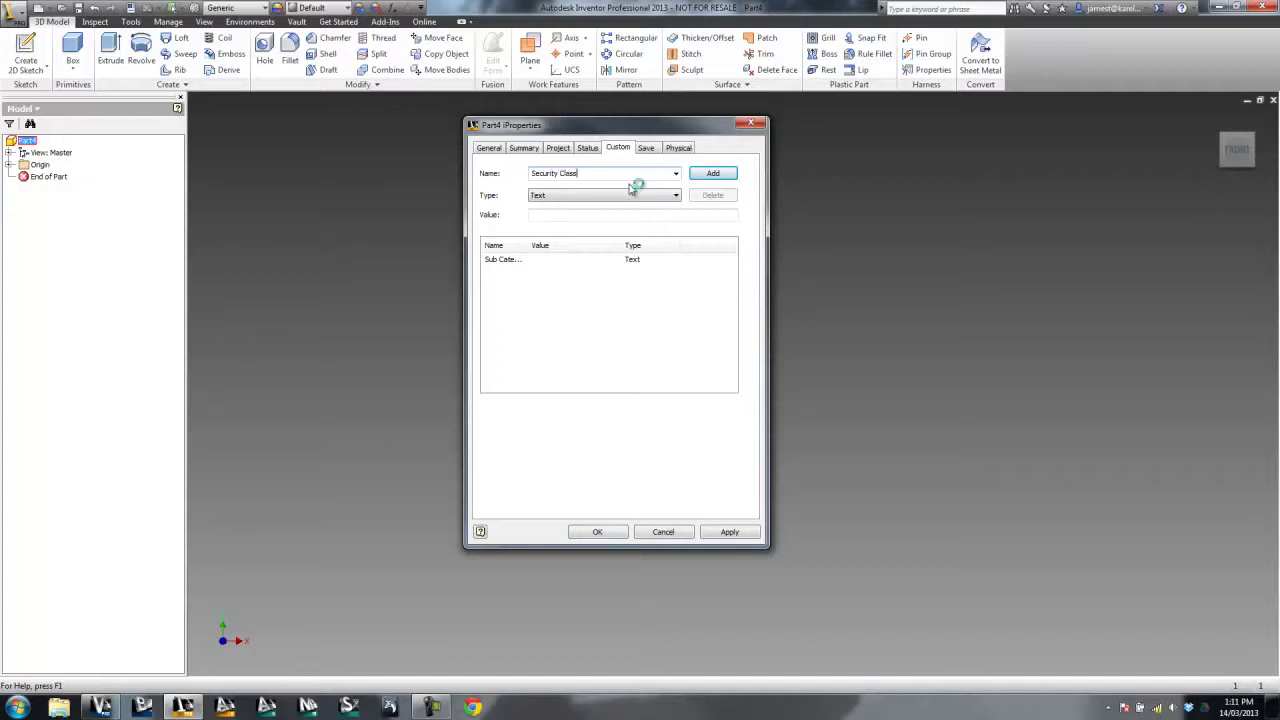
text(y Class)
click(713, 174)
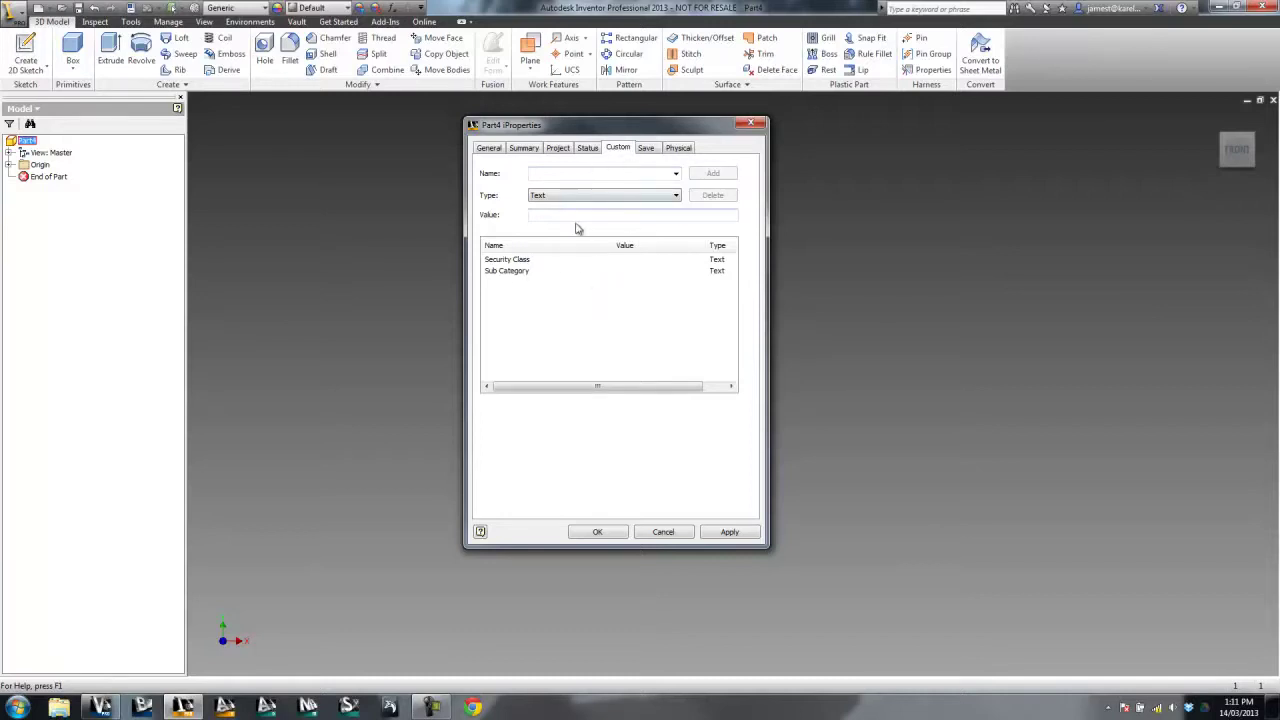
click(597, 531)
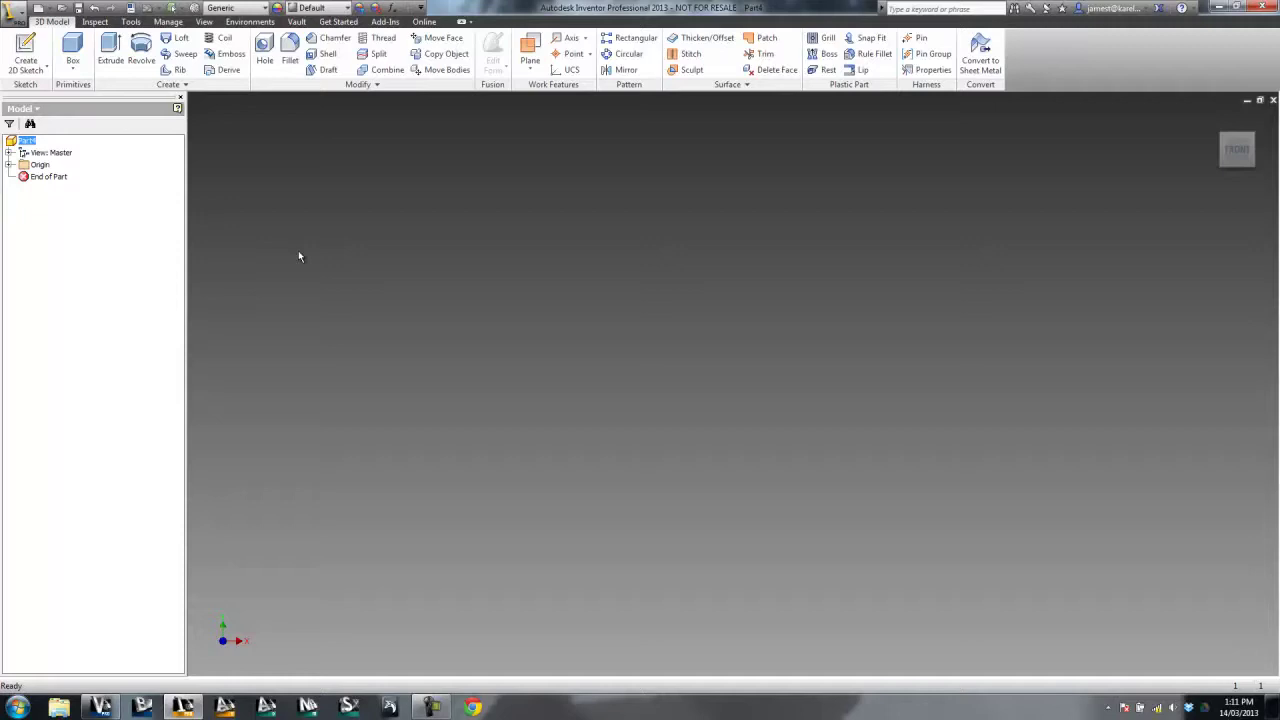
- From the Vault browser view, check Part4 in, saving it as Part4.ipt
click(28, 108)
click(46, 158)
right_click(46, 151)
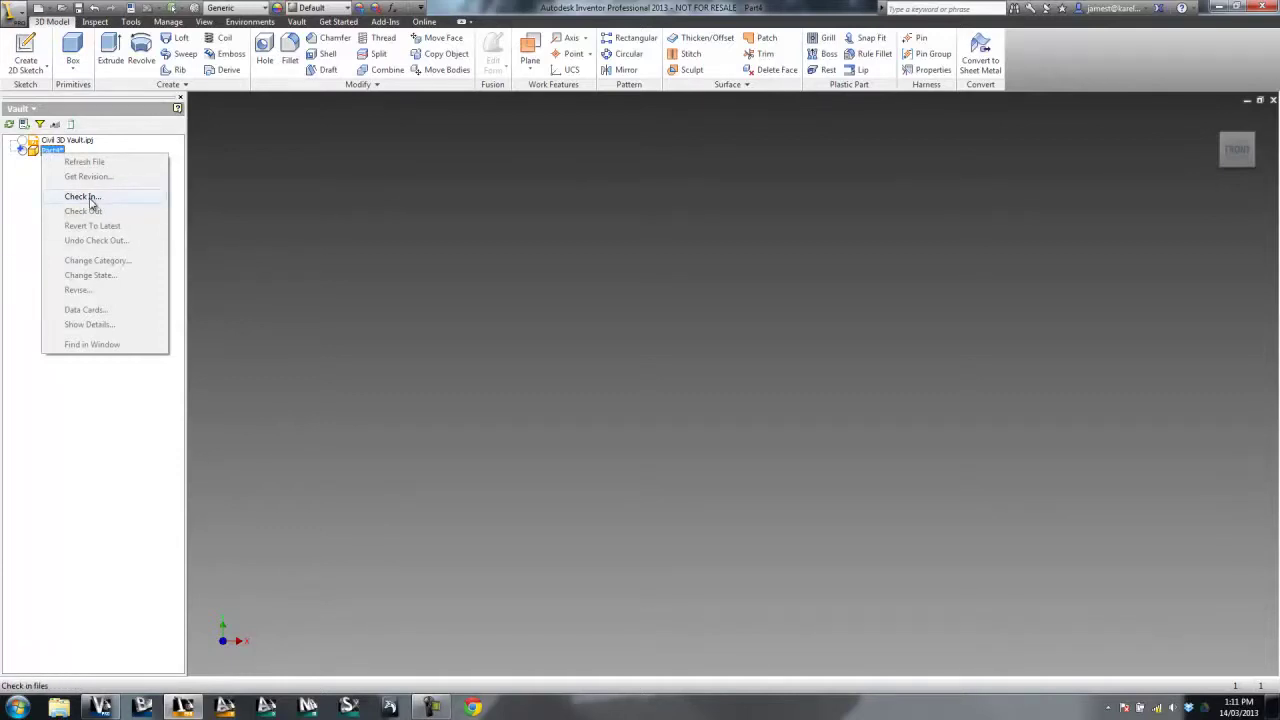
click(88, 196)
click(660, 372)
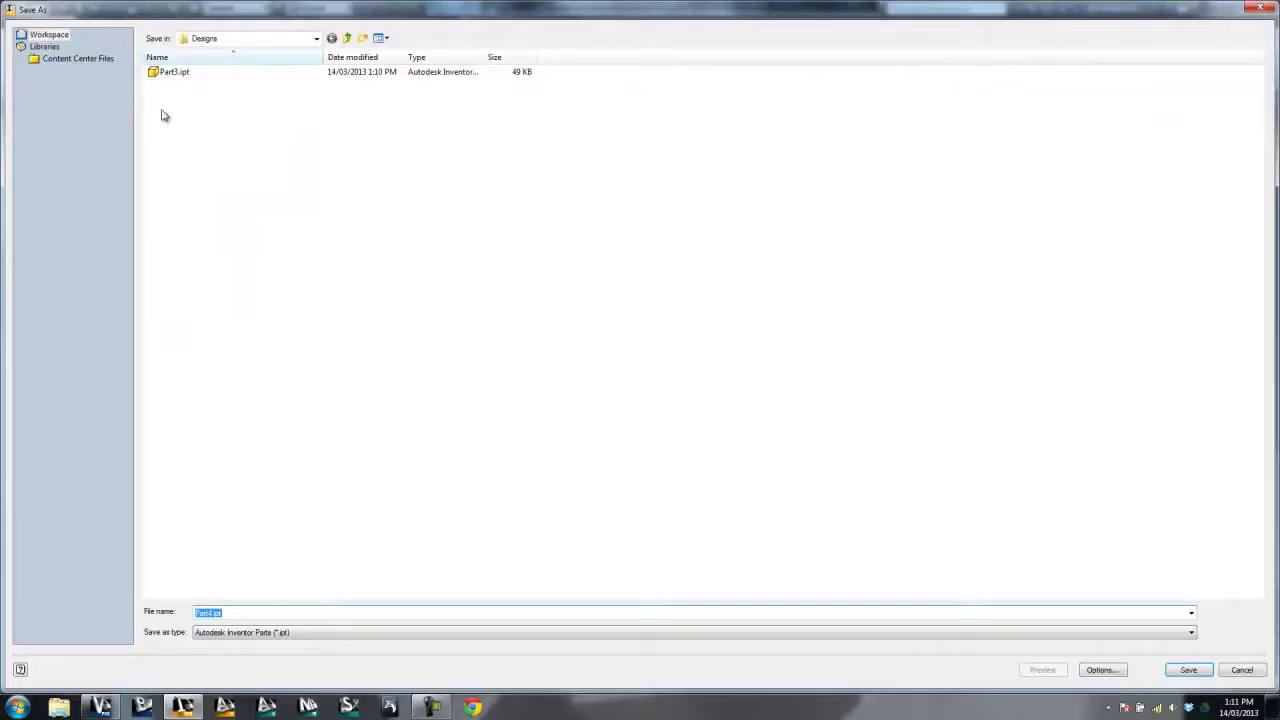
click(1200, 675)
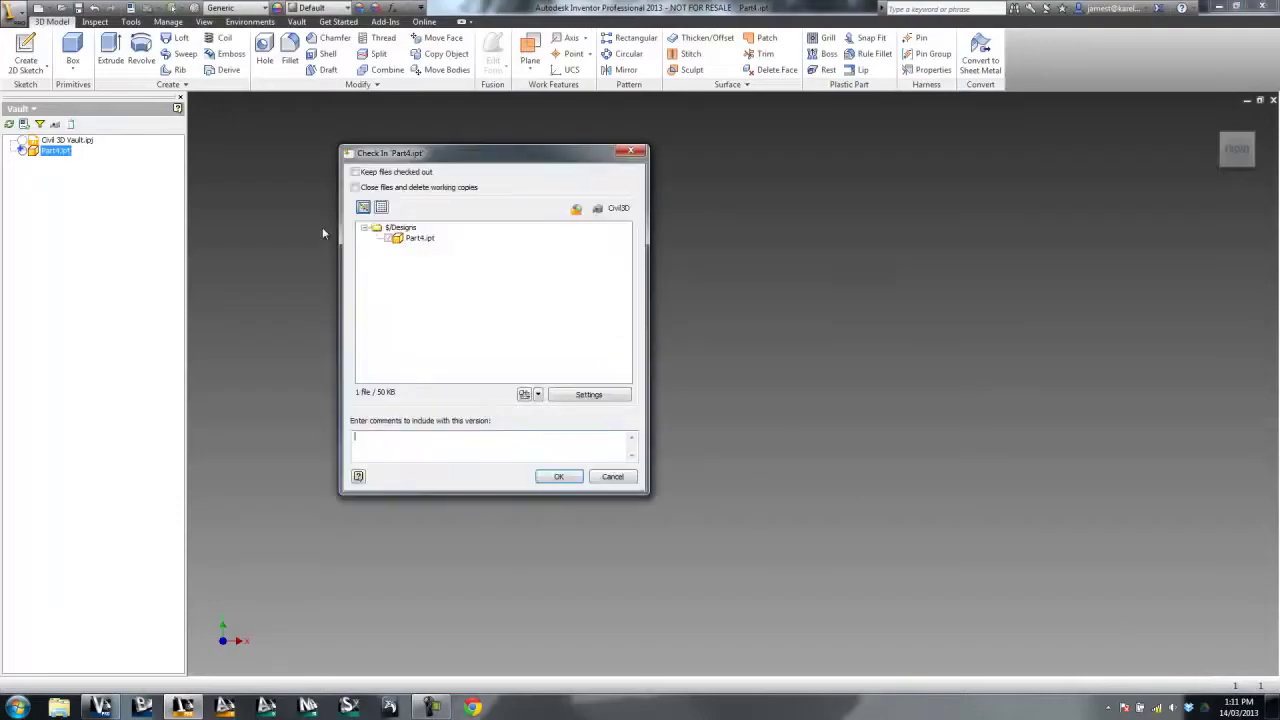
click(580, 477)
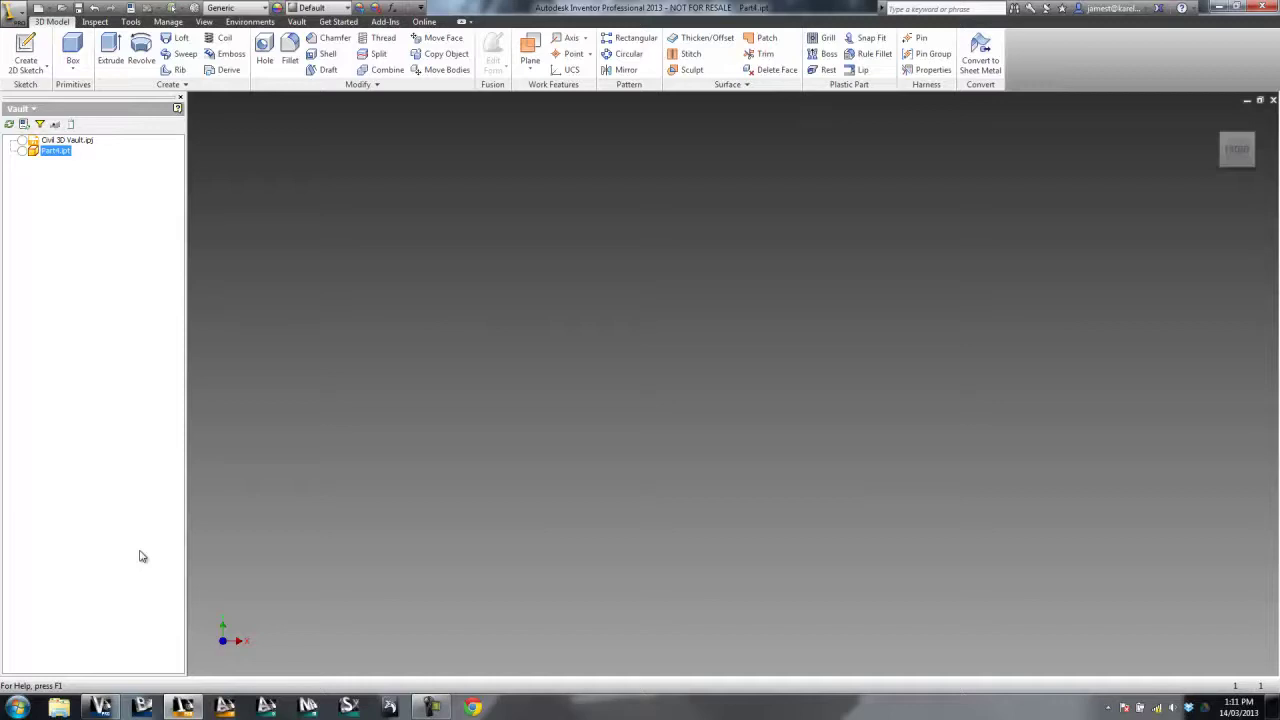
- In Vault, open the Designs folder and compare the History of Part4.ipt and Part3.ipt
click(101, 706)
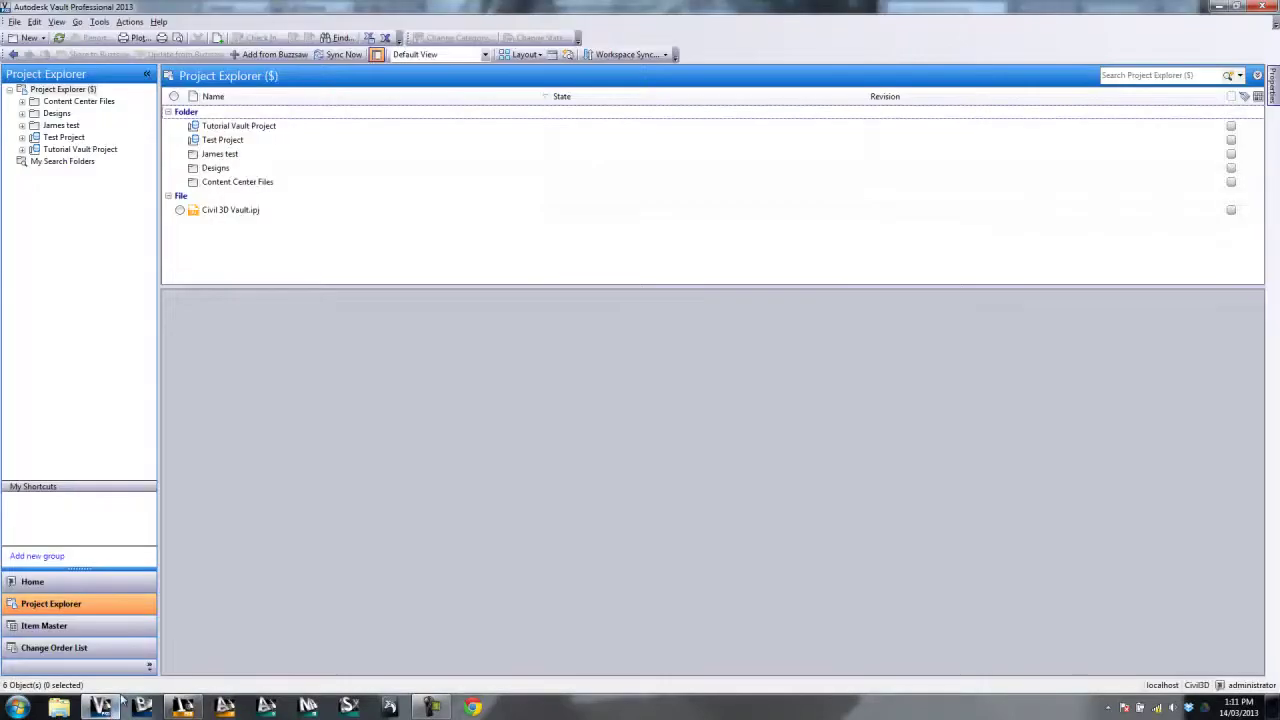
double_click(215, 168)
click(213, 126)
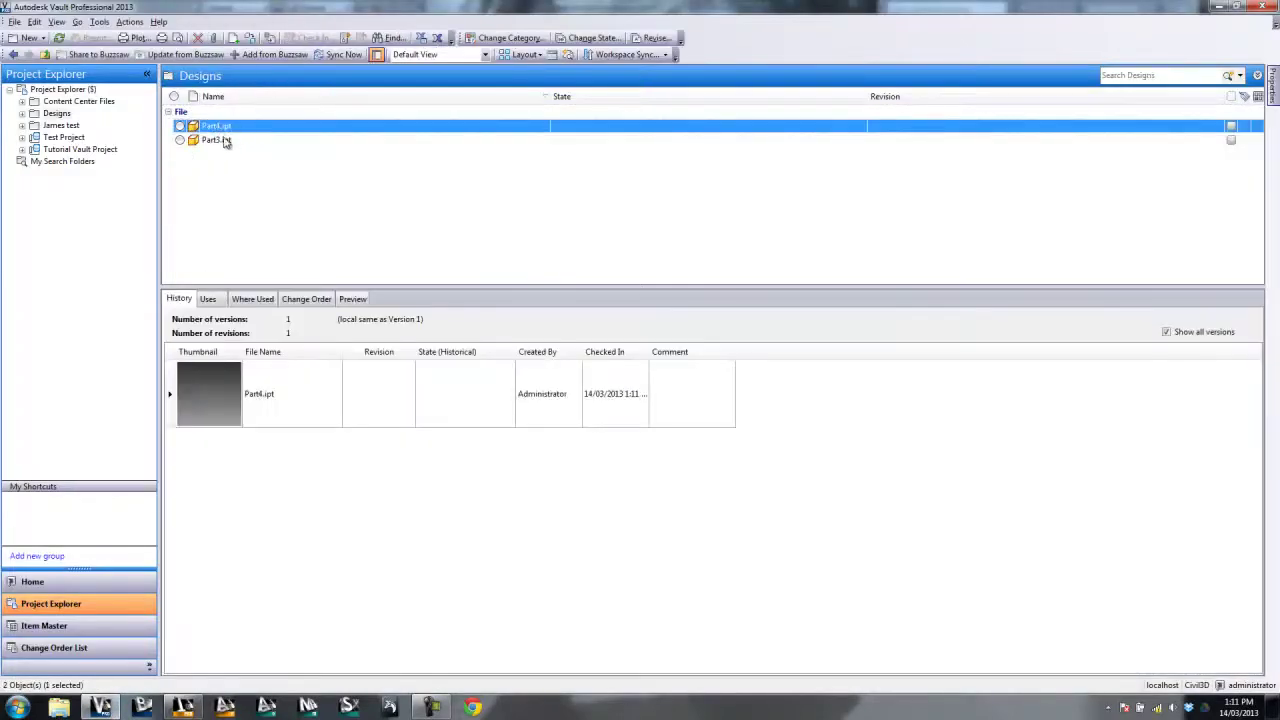
click(220, 140)
key(Up)
click(216, 140)
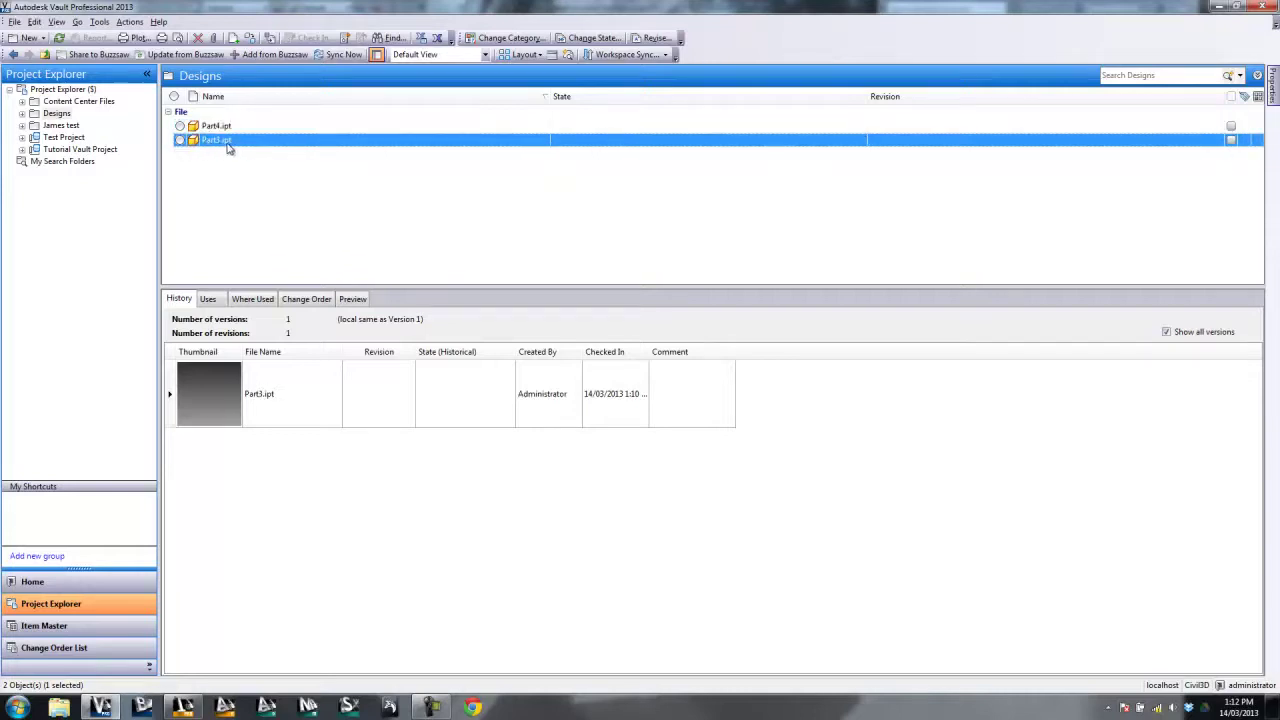
key(Up)
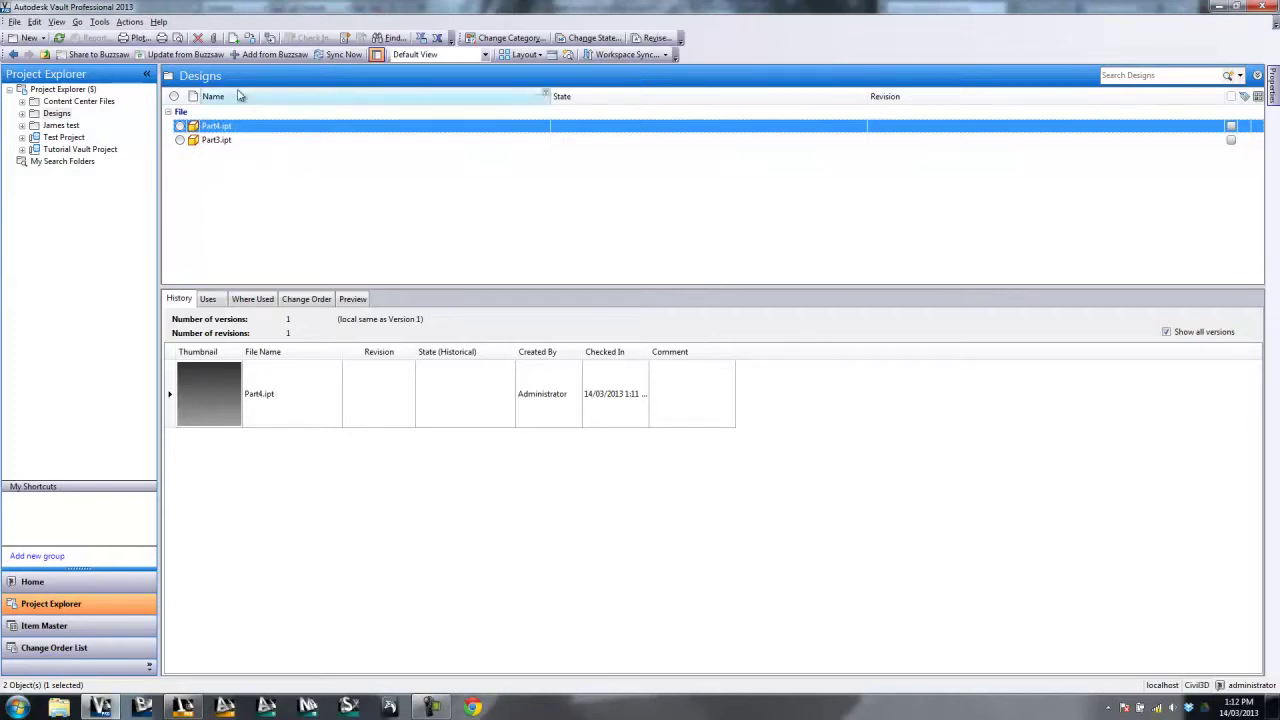
- Open Property Definitions via Tools > Administration > Global Settings > Behaviors > Properties
click(99, 21)
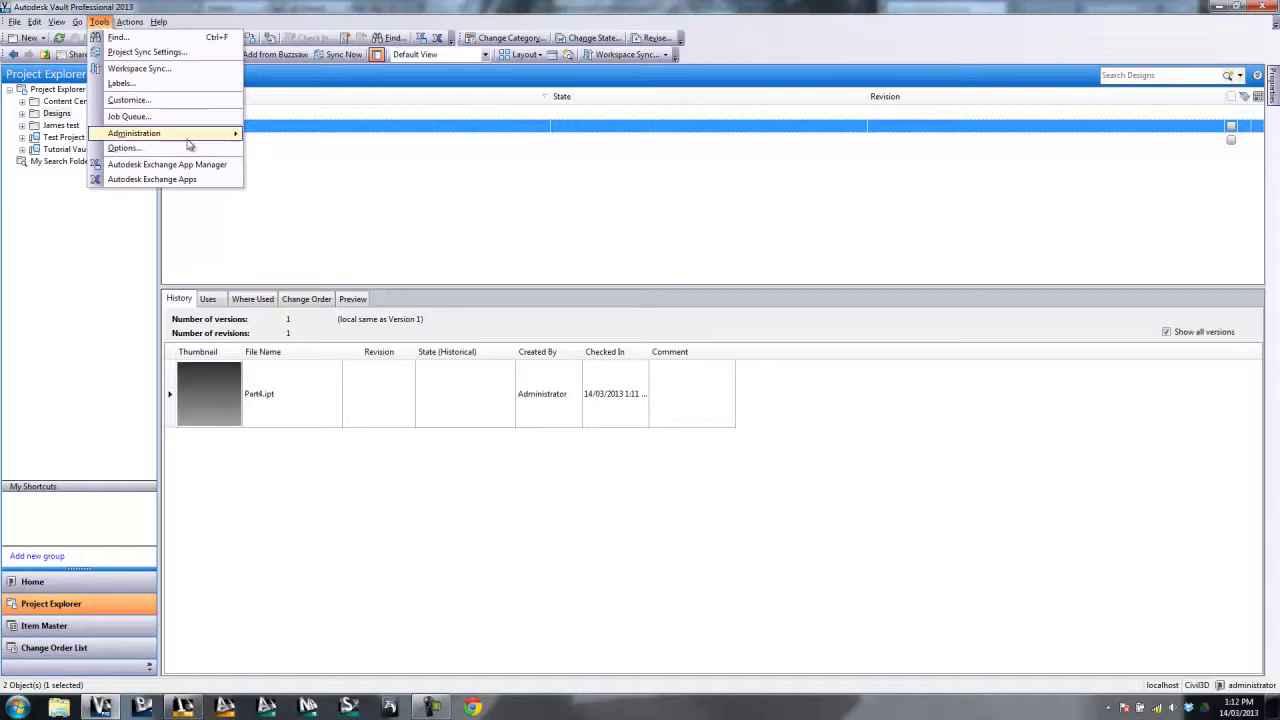
mouse_move(185, 137)
click(297, 148)
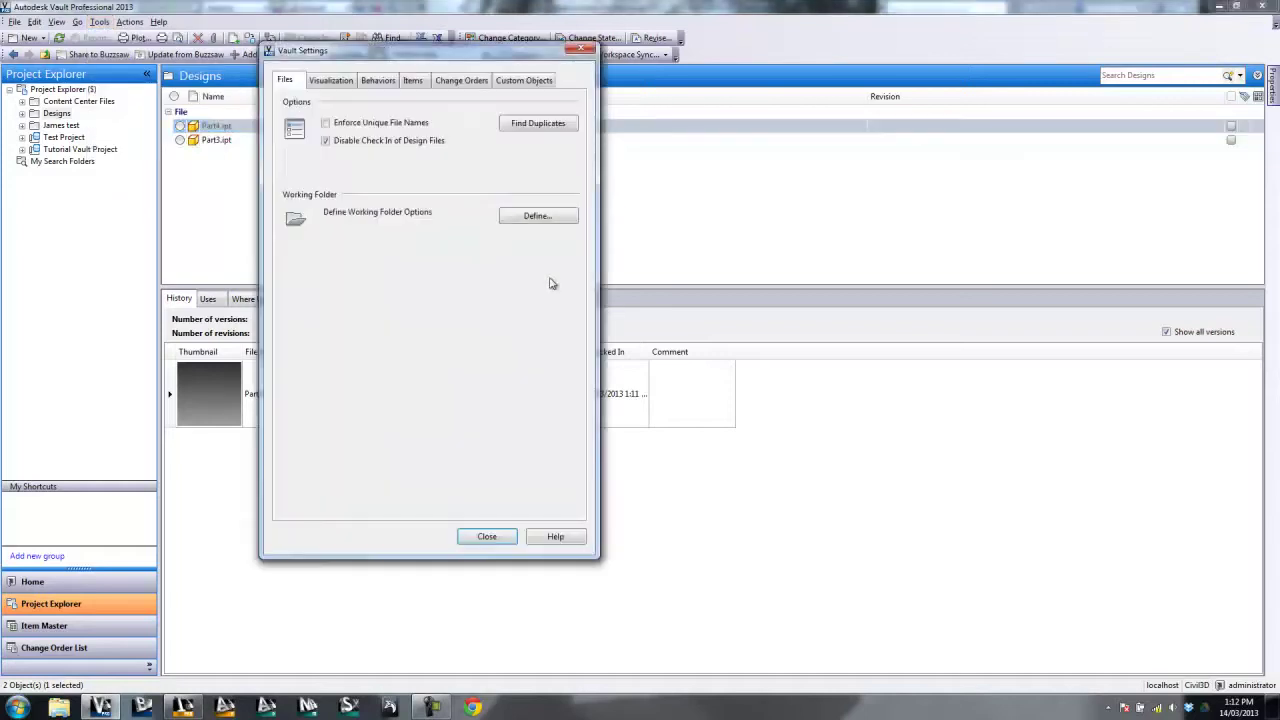
click(379, 81)
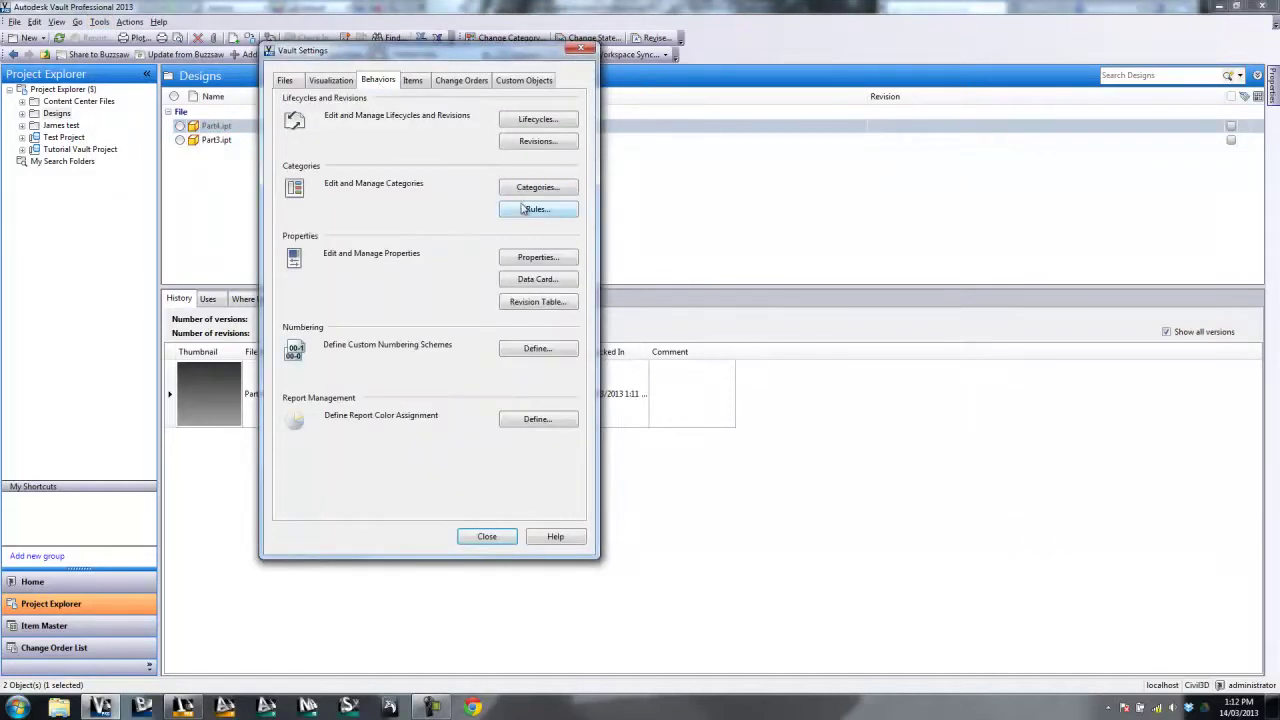
click(550, 259)
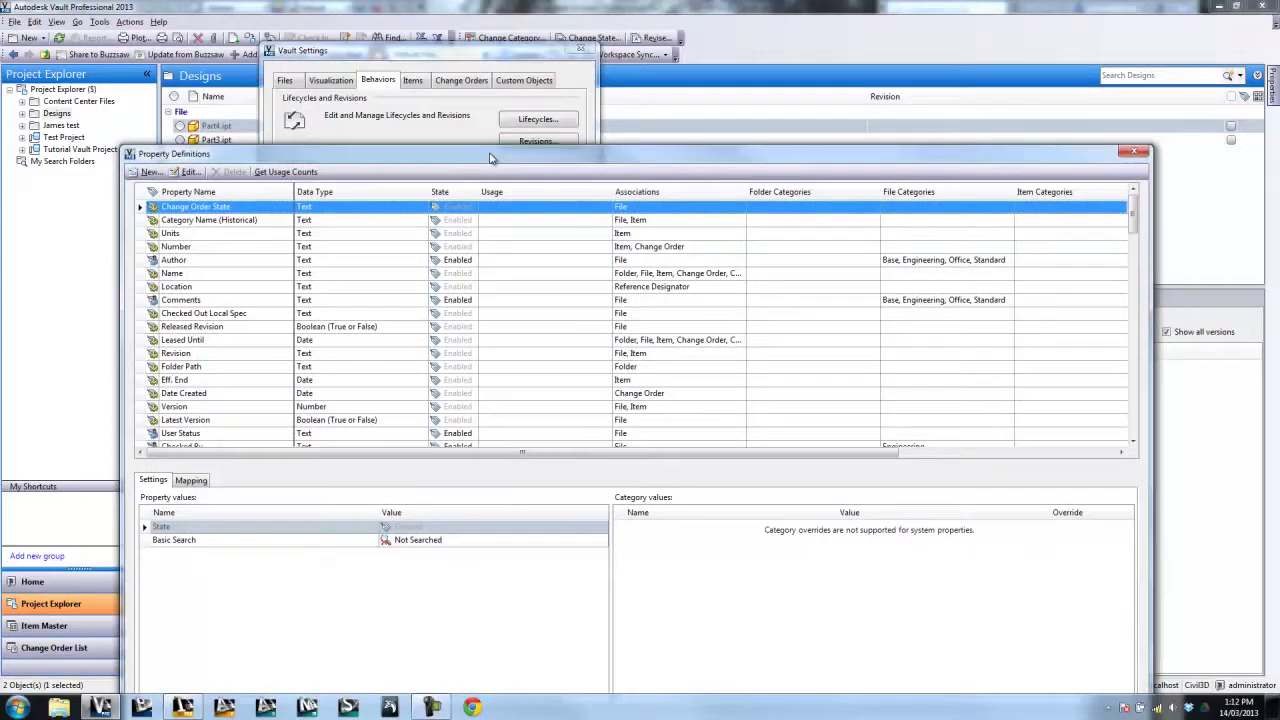
- Move the Property Definitions dialog into view and sort the list by Property Name
drag(490, 158, 564, 53)
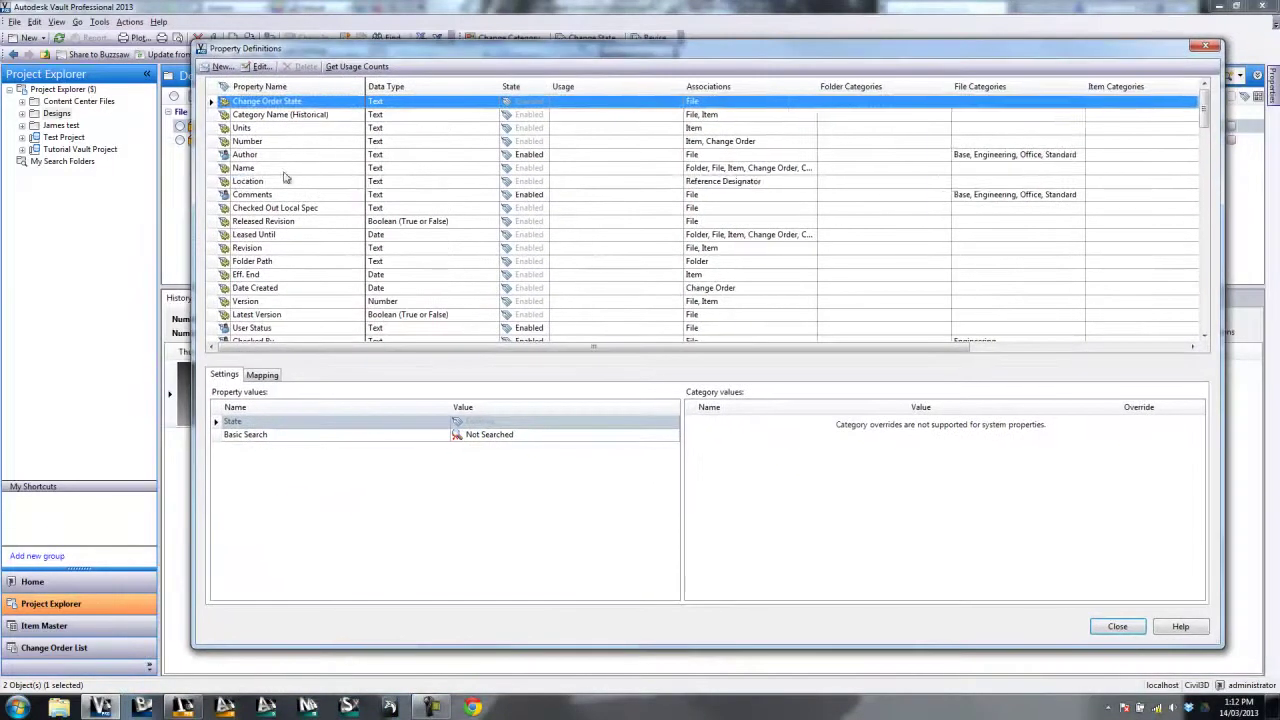
click(284, 180)
scroll(290, 178, down, 10)
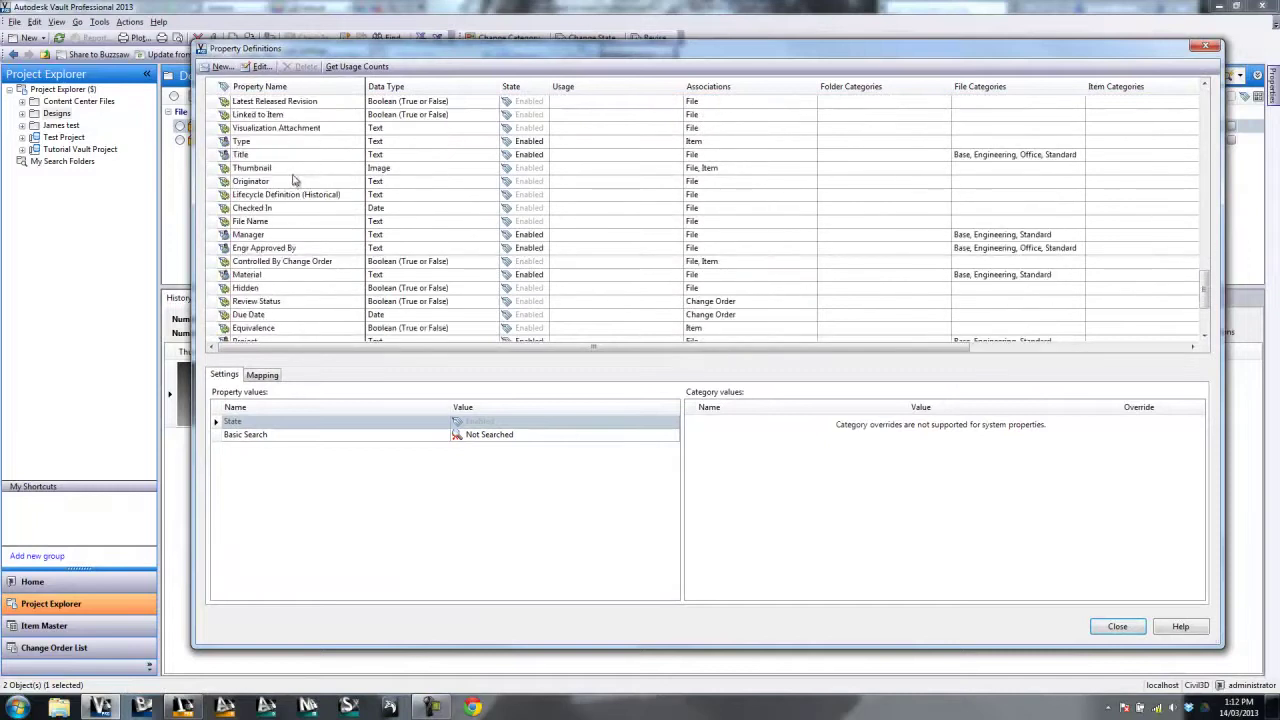
scroll(293, 179, down, 3)
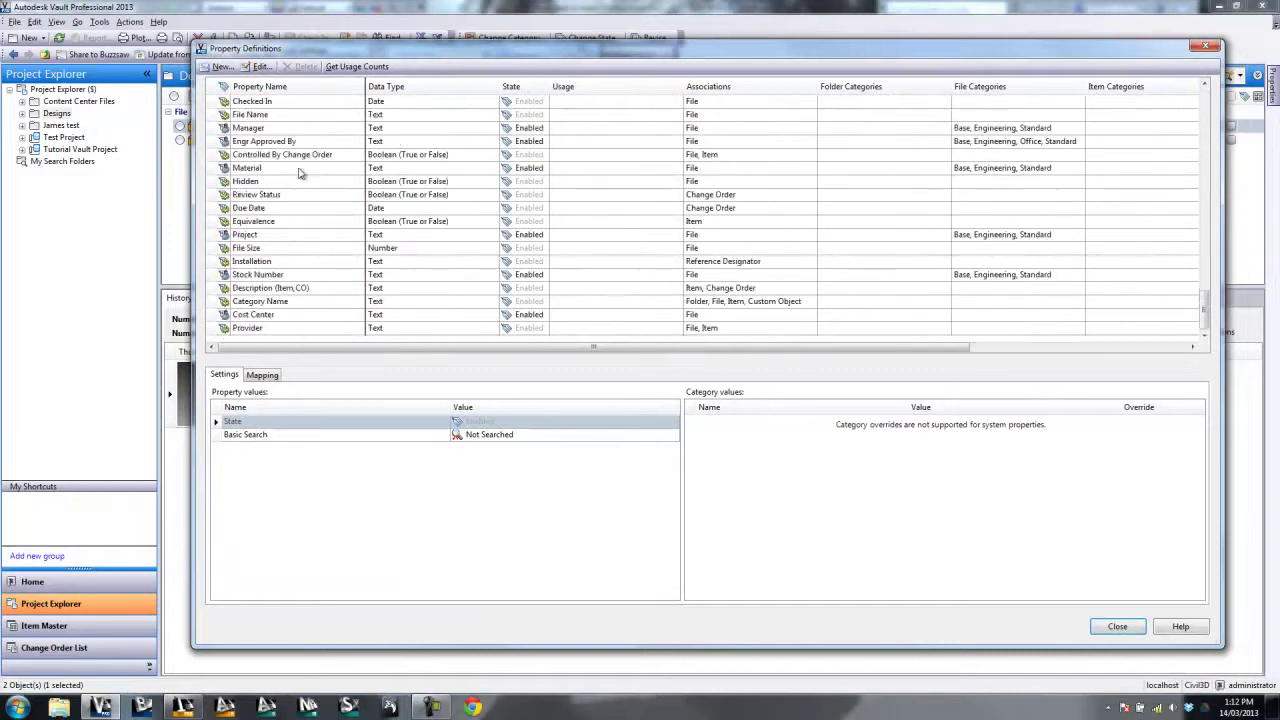
click(288, 87)
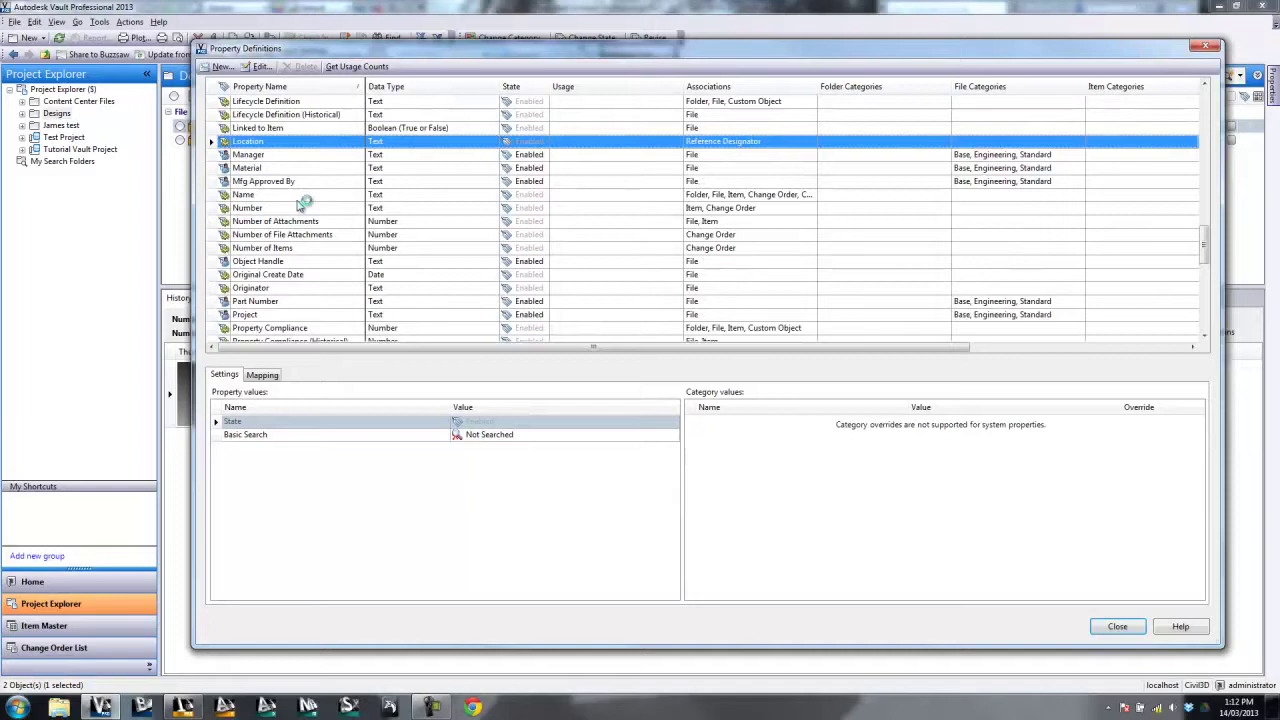
scroll(300, 204, down, 6)
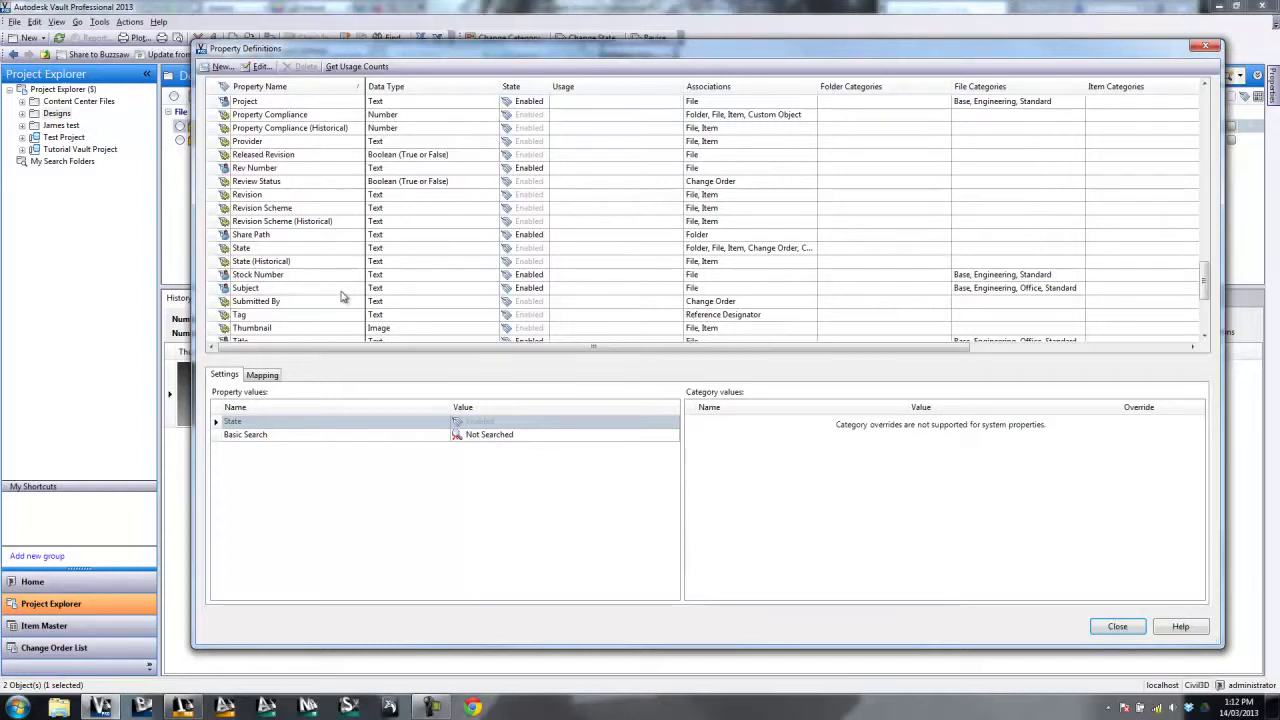
- Start a new vault property definition named Security Class
click(297, 167)
scroll(300, 140, up, 12)
click(224, 66)
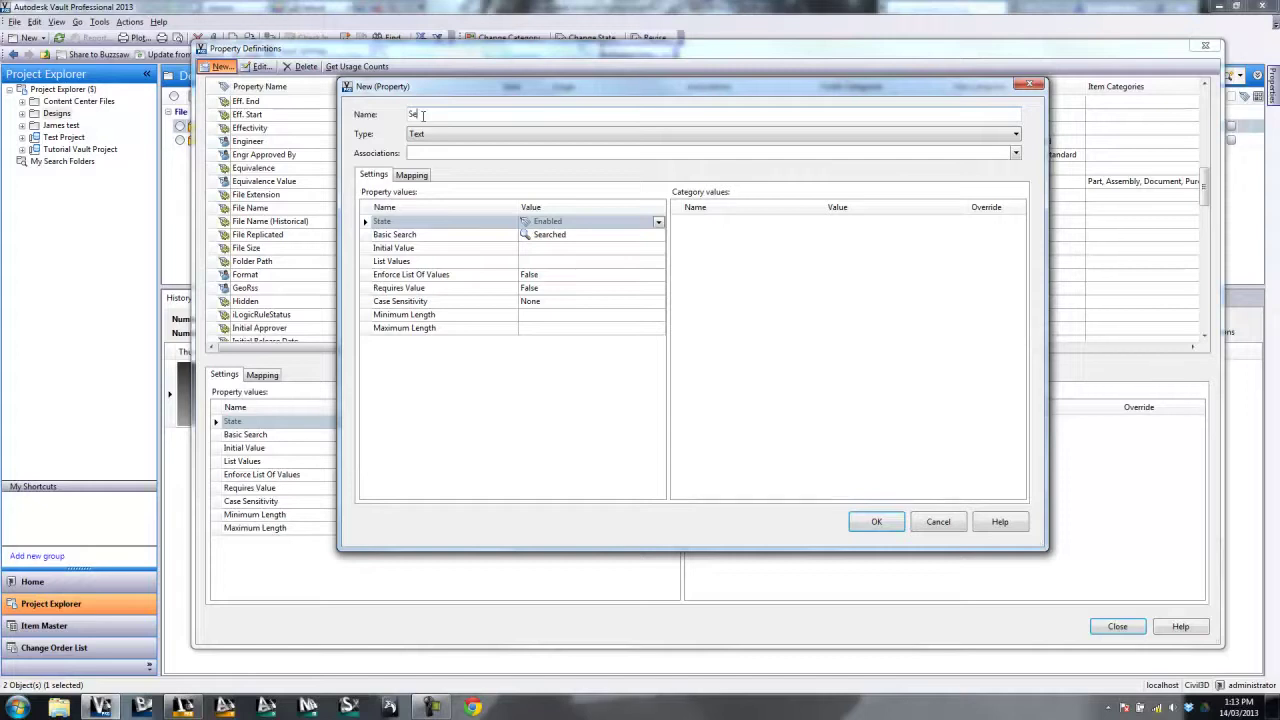
text(Class)
- Associate Security Class with the File Base category and keep its type as Text
click(560, 155)
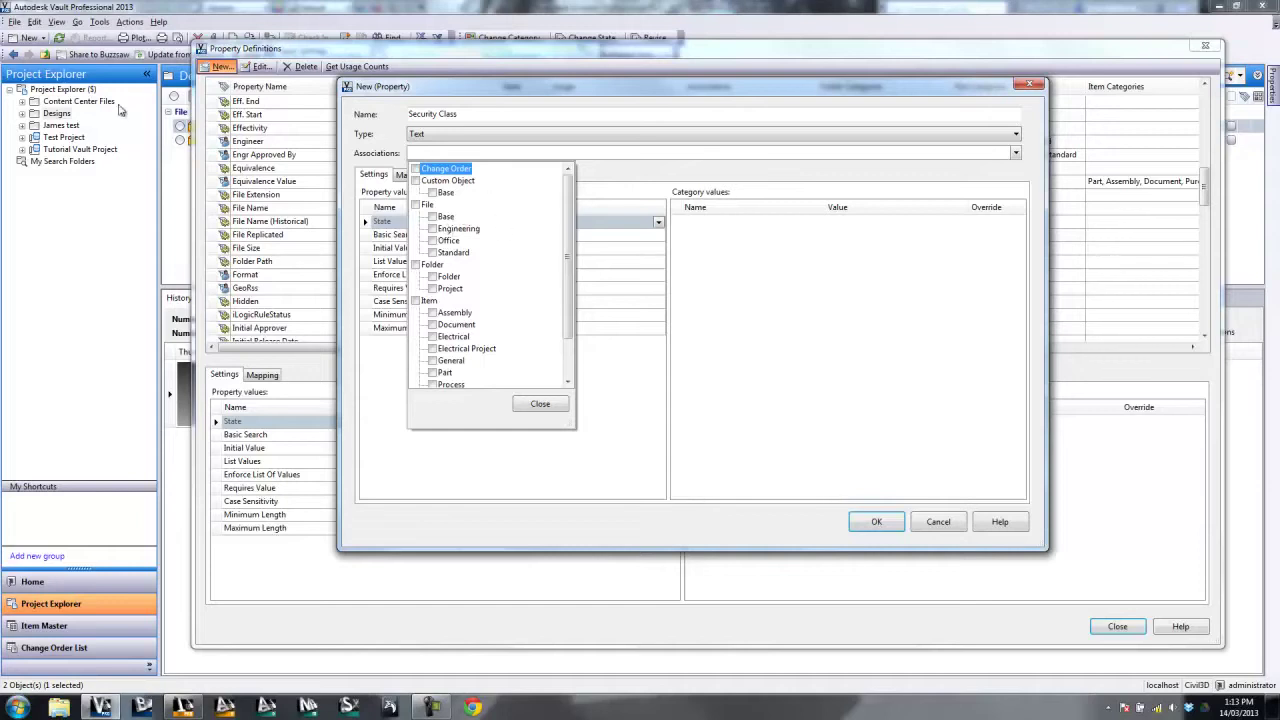
click(432, 216)
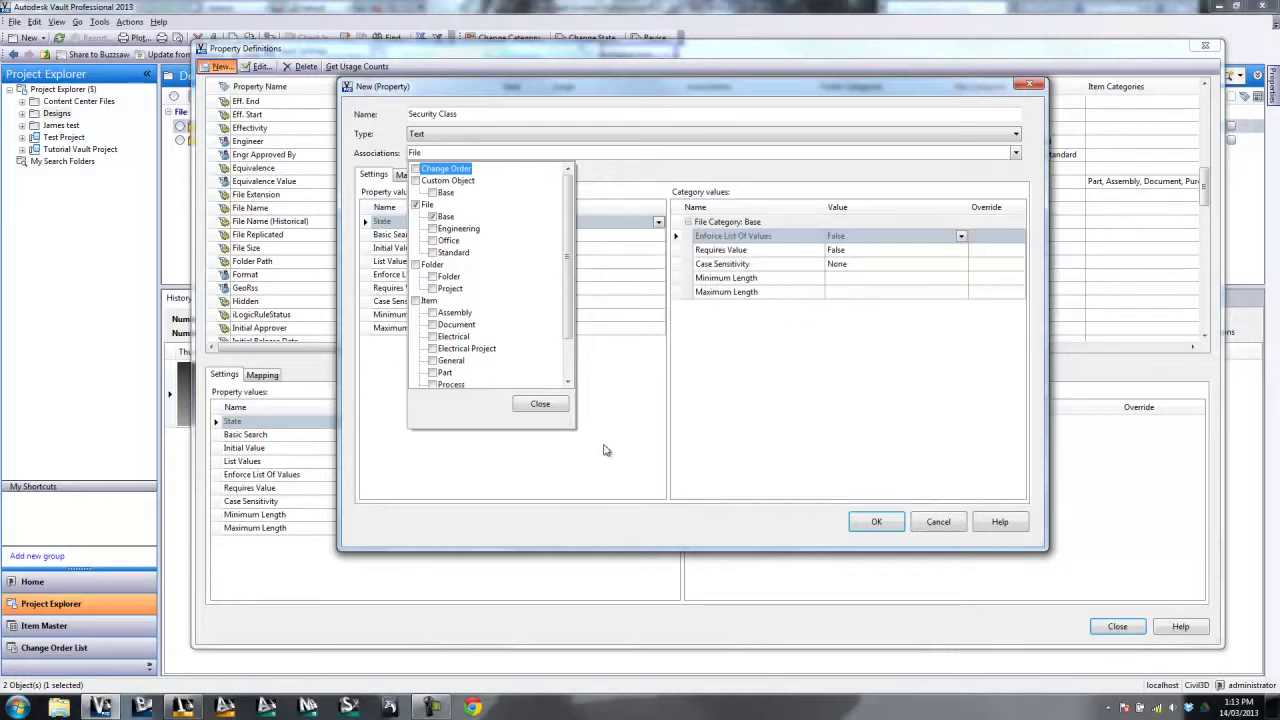
click(540, 403)
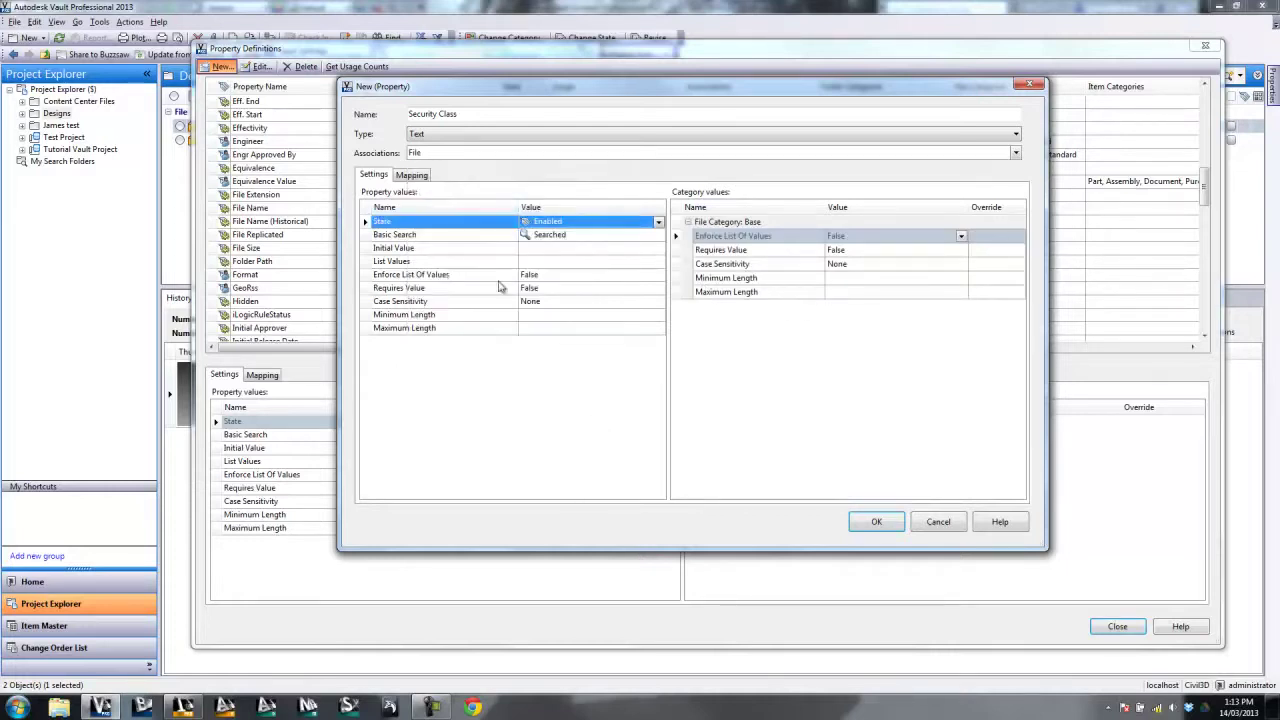
click(497, 154)
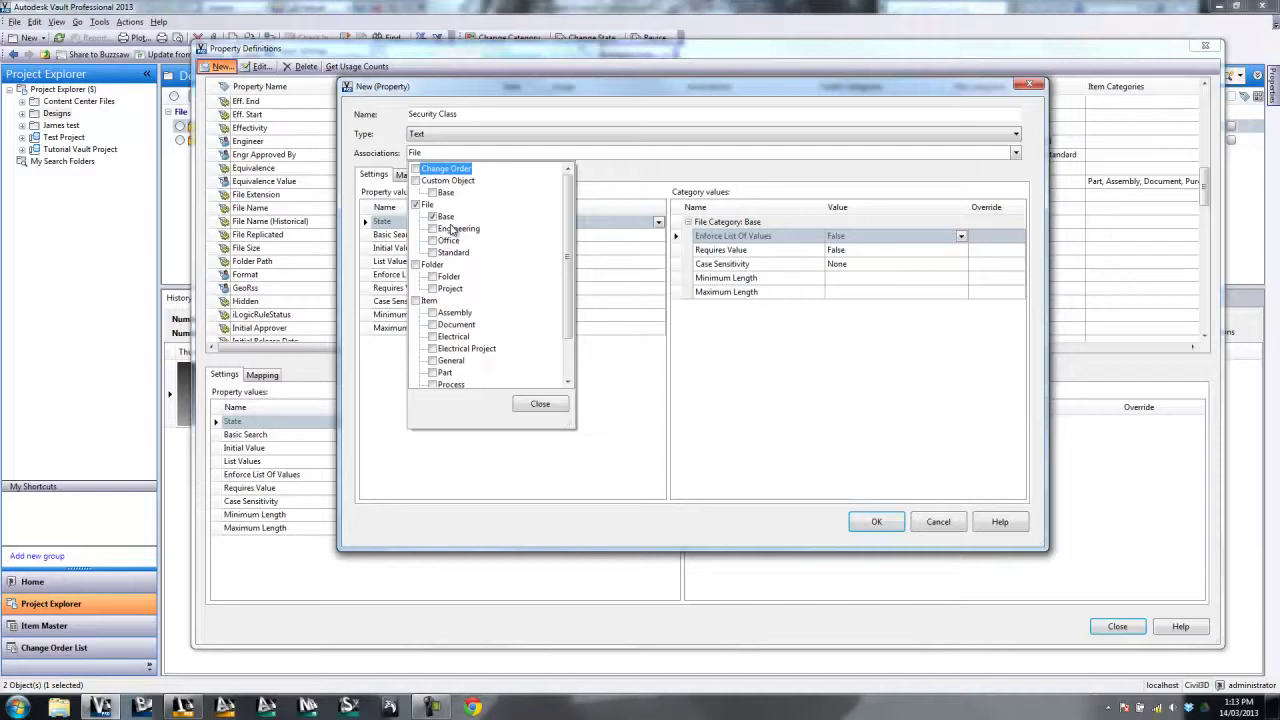
click(540, 405)
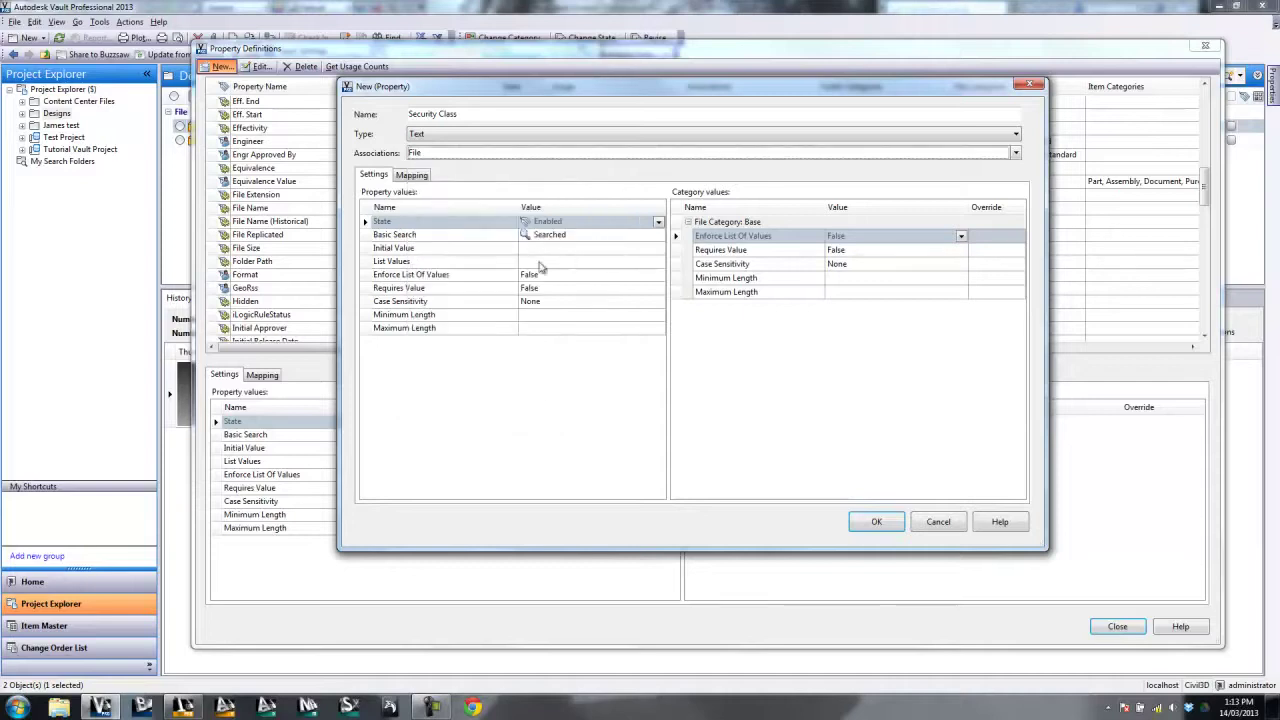
click(490, 136)
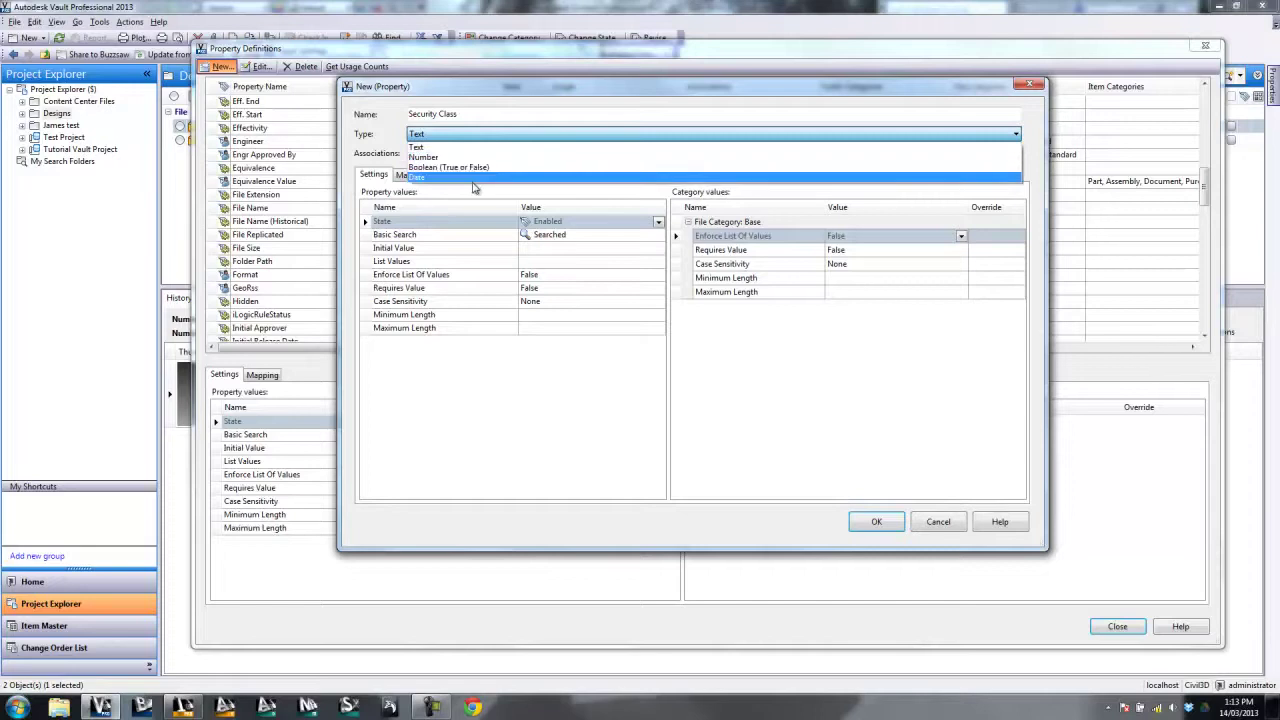
click(450, 148)
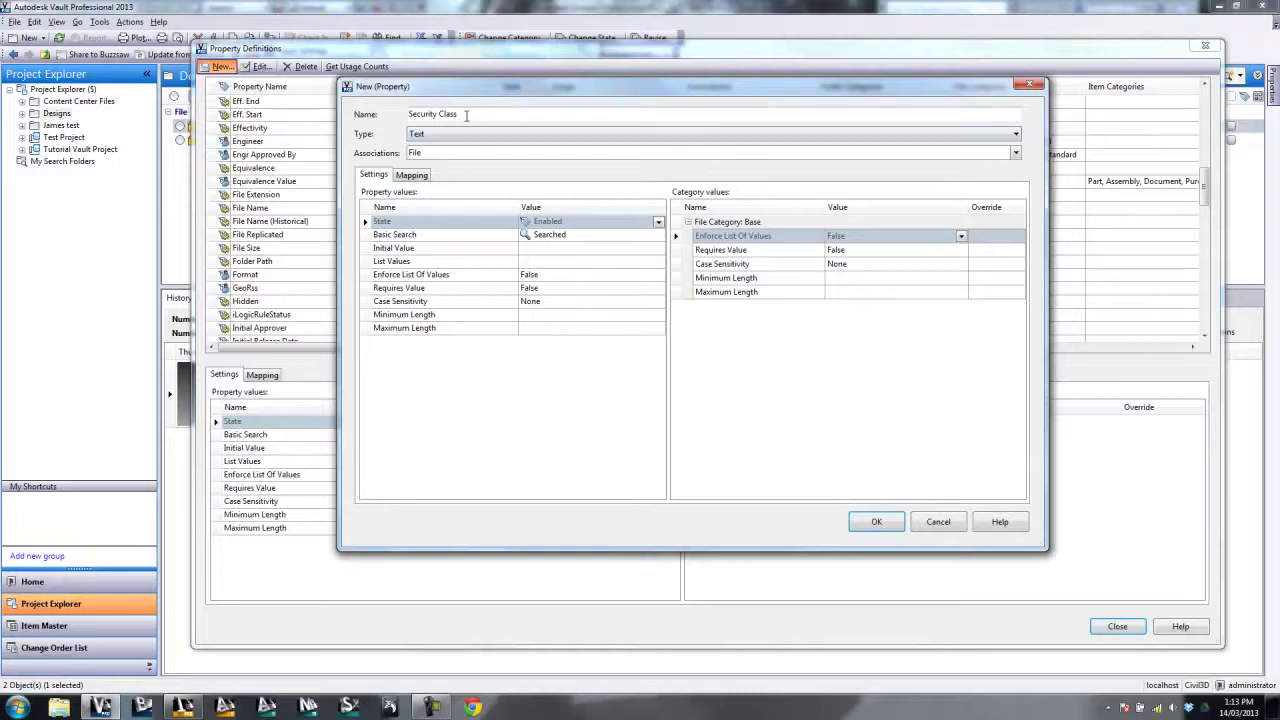
drag(466, 114, 402, 118)
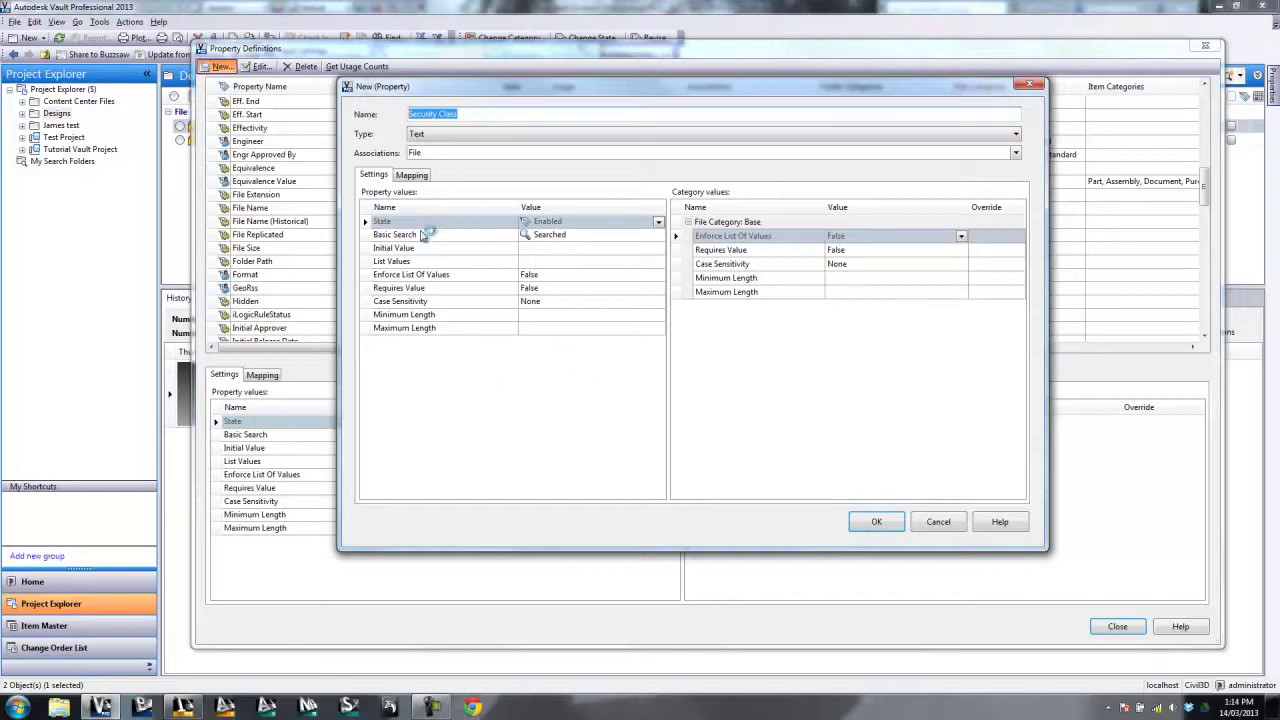
click(623, 224)
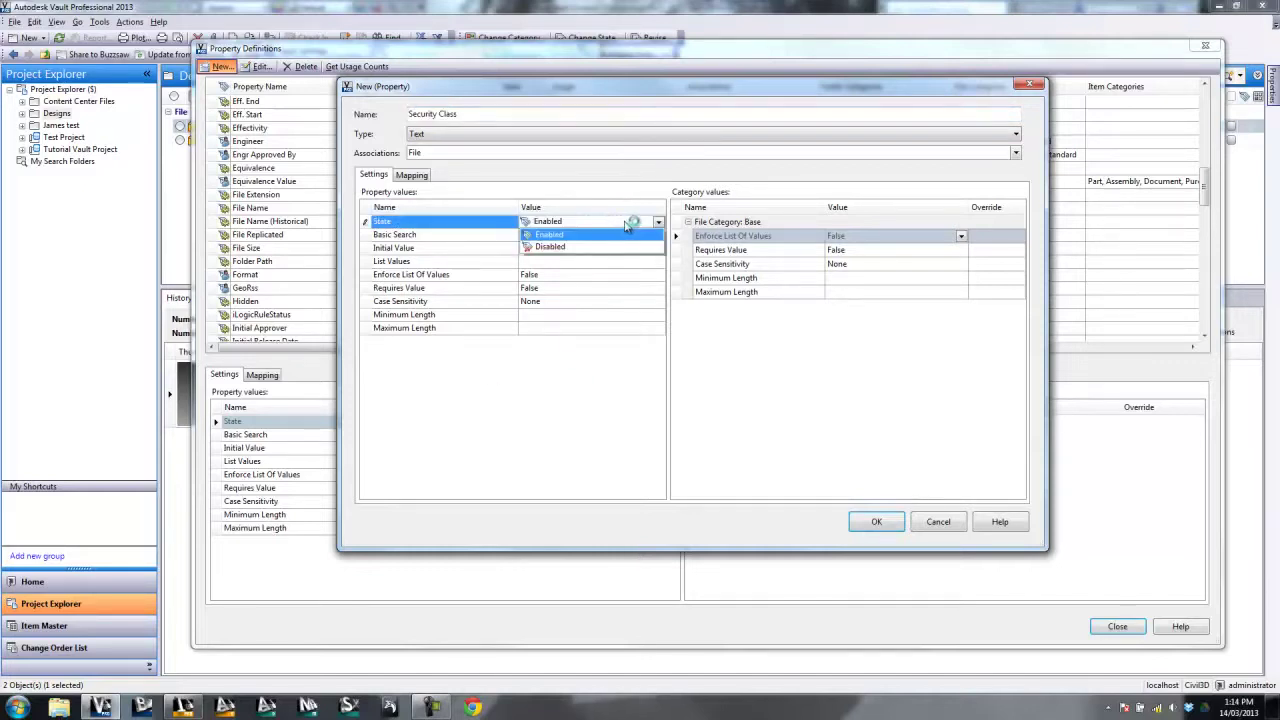
click(625, 225)
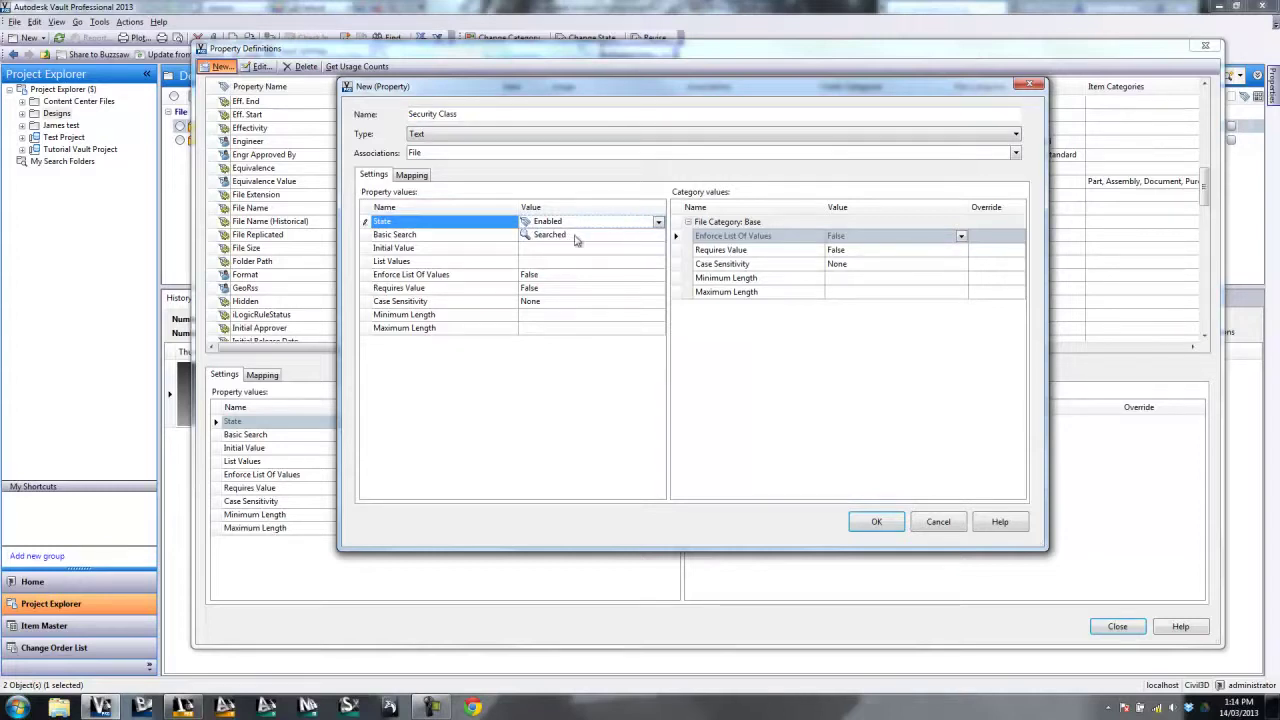
click(430, 236)
click(628, 237)
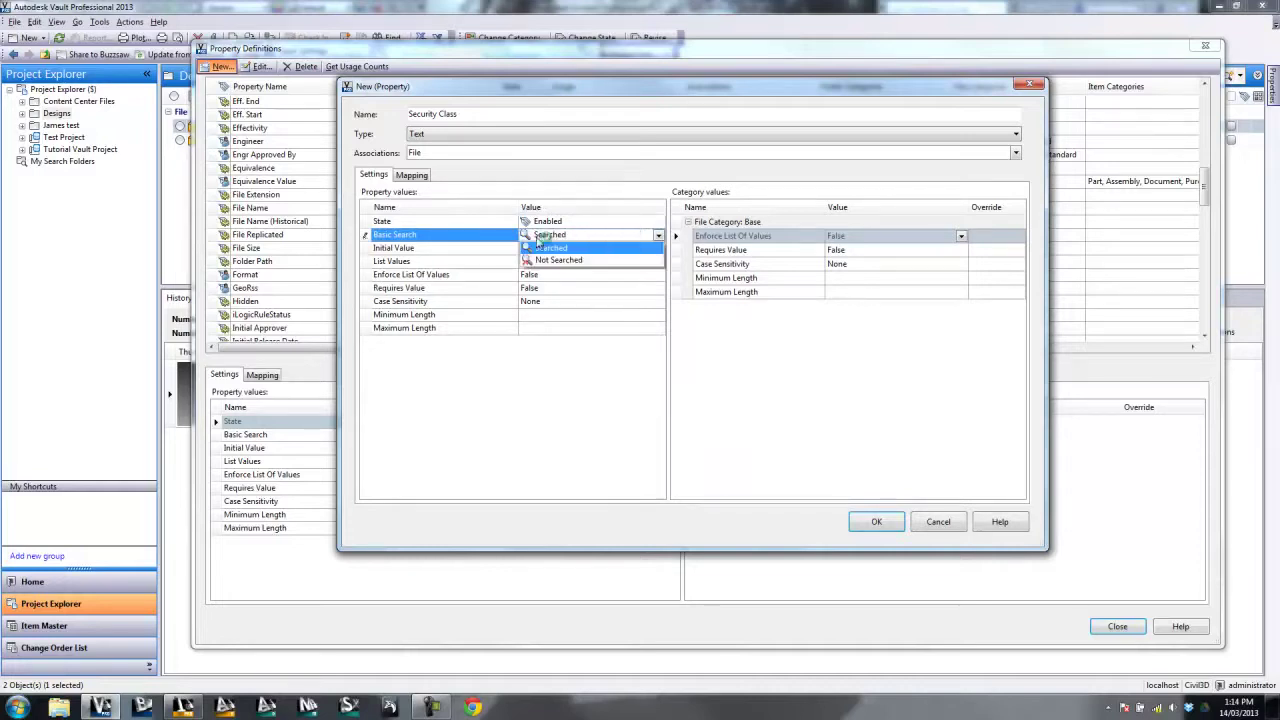
click(520, 240)
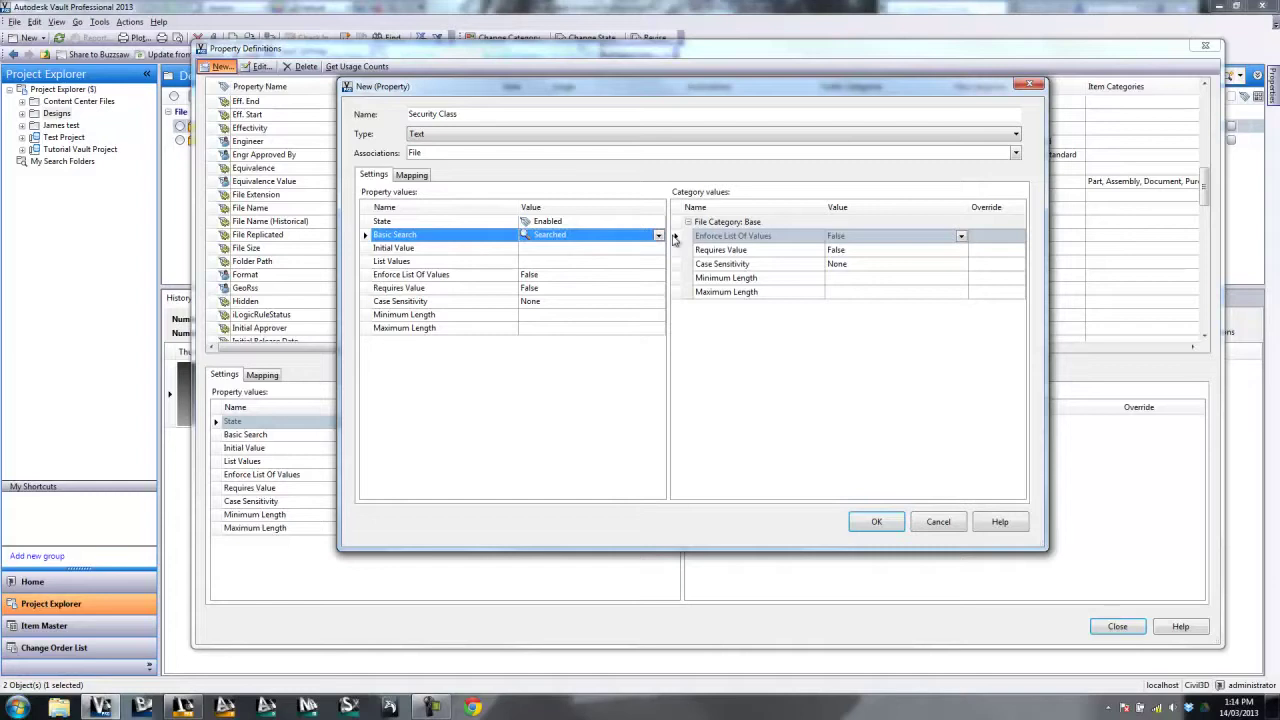
click(481, 251)
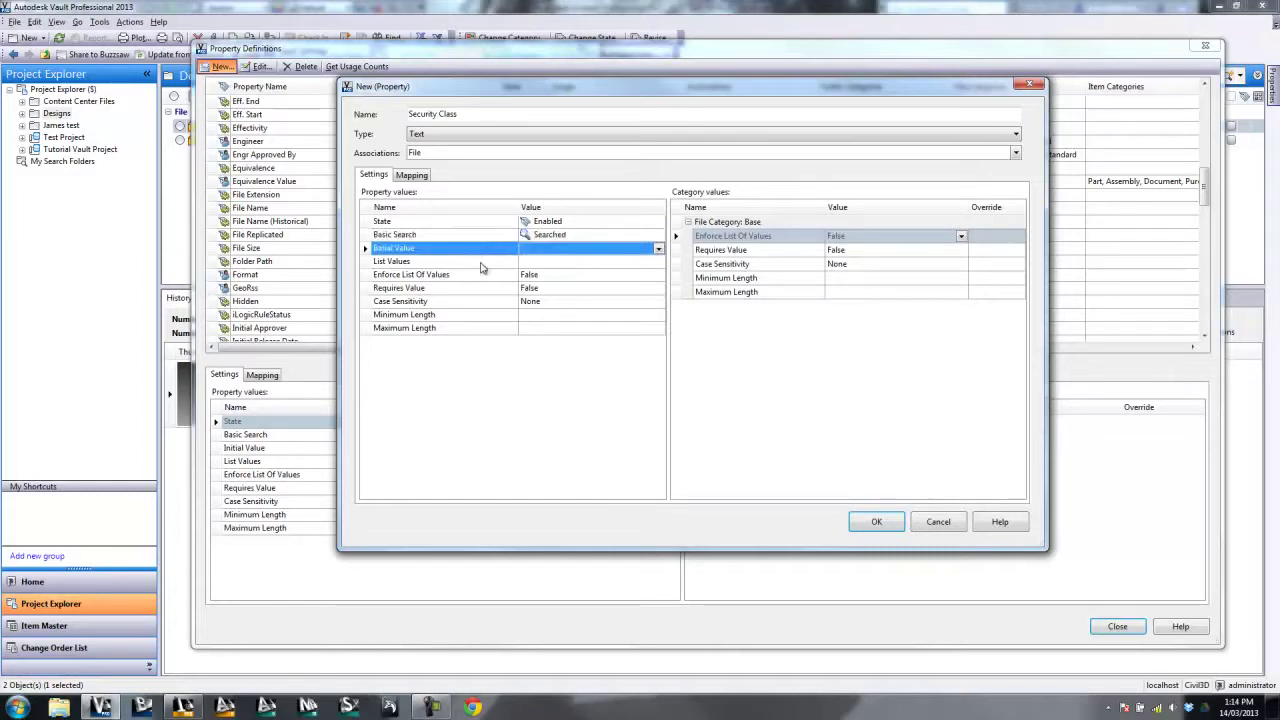
click(414, 263)
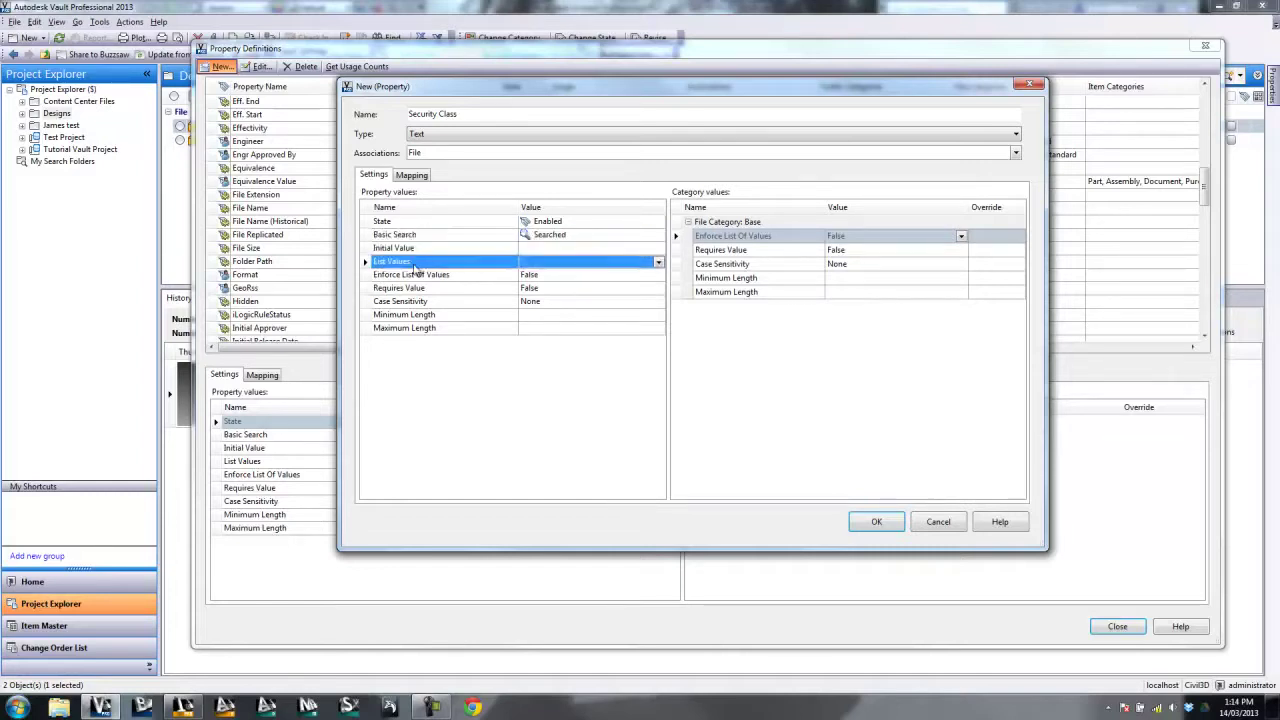
click(659, 263)
click(596, 315)
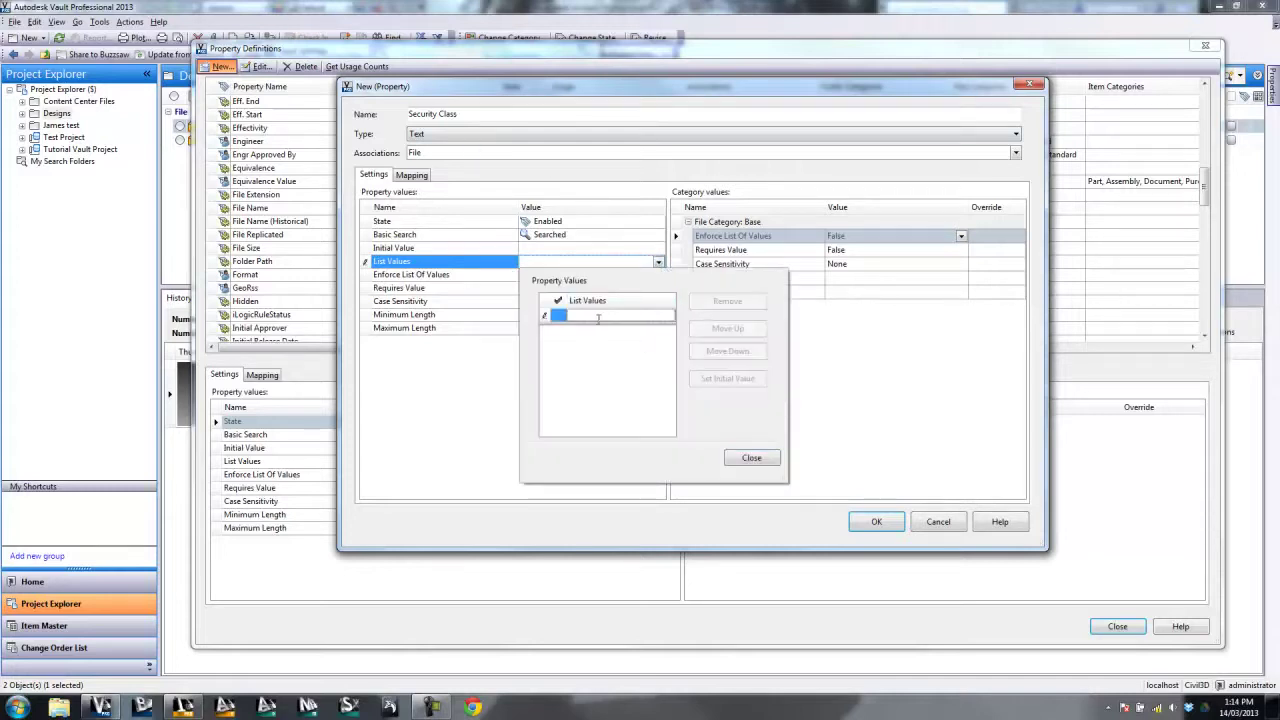
text(Restricted)
key(Return)
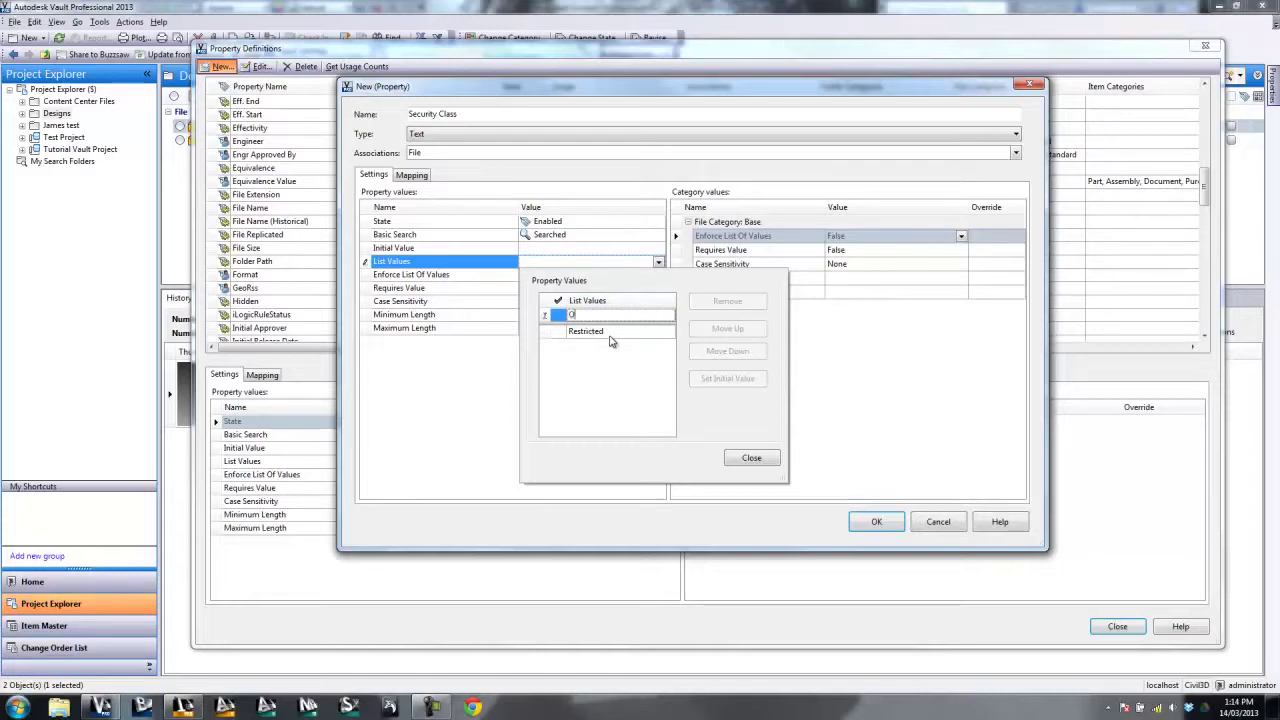
key(Return)
click(757, 461)
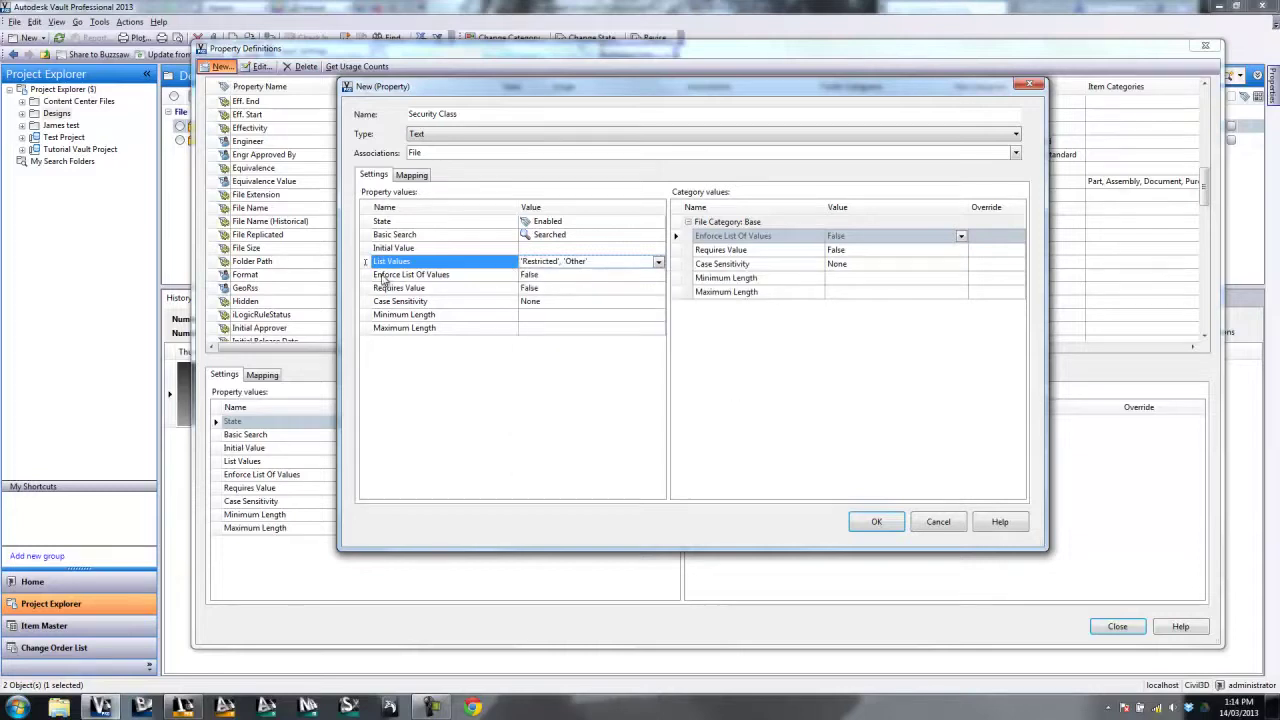
click(561, 276)
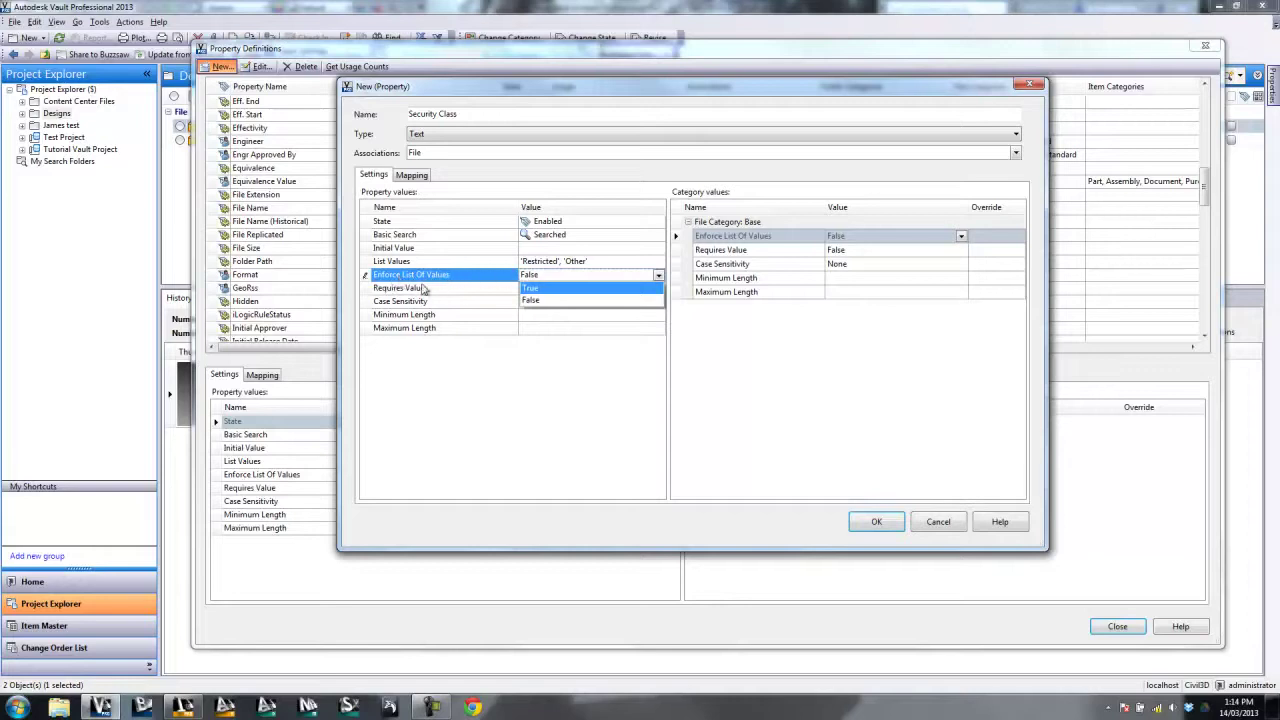
click(577, 262)
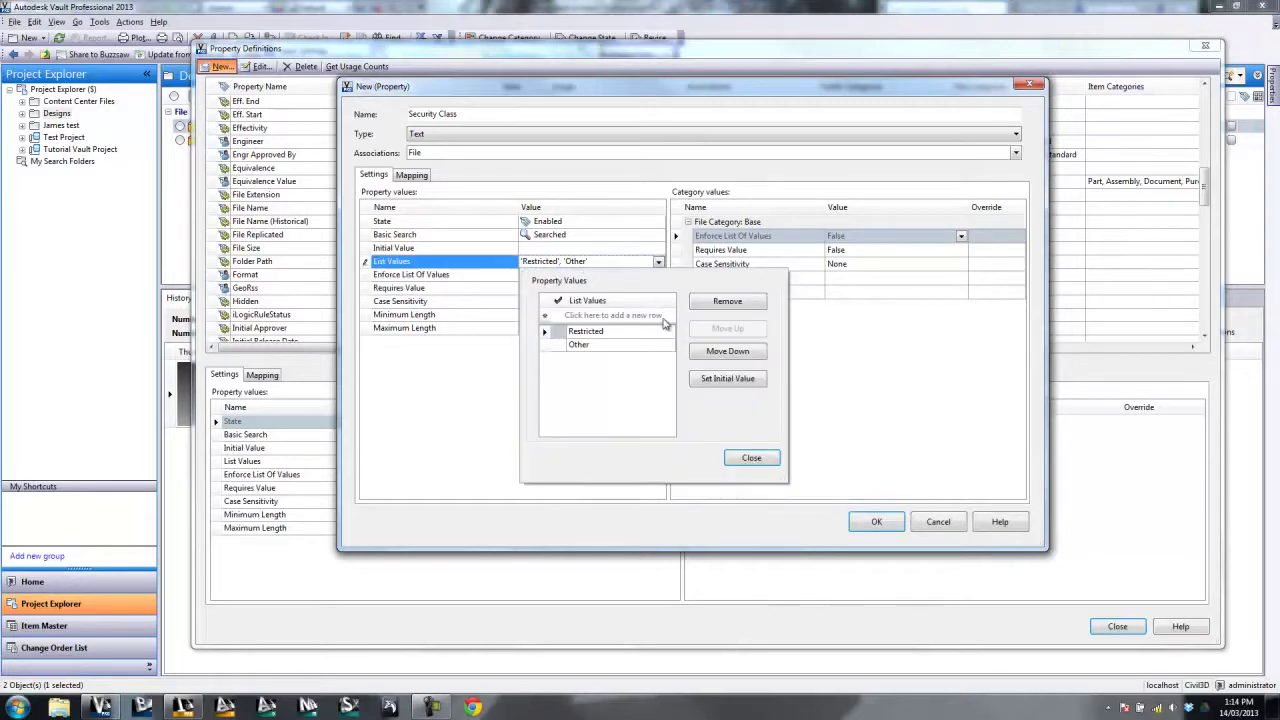
click(620, 330)
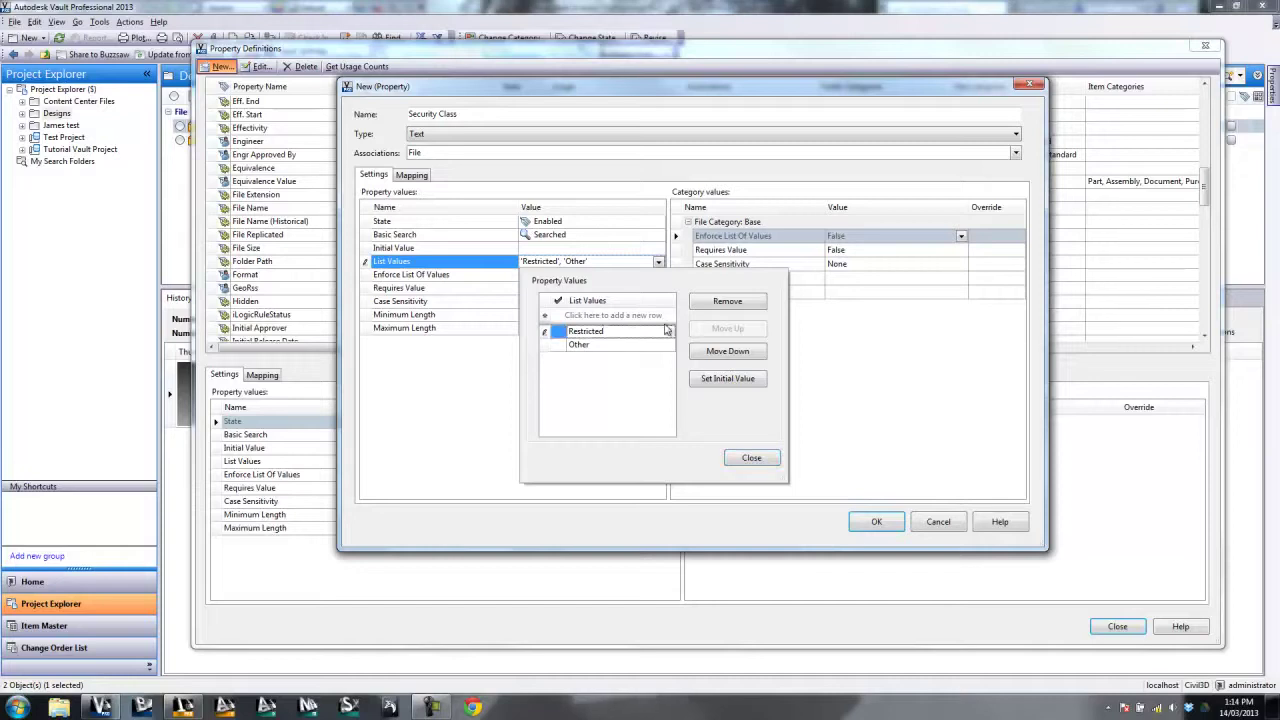
click(727, 301)
click(727, 301)
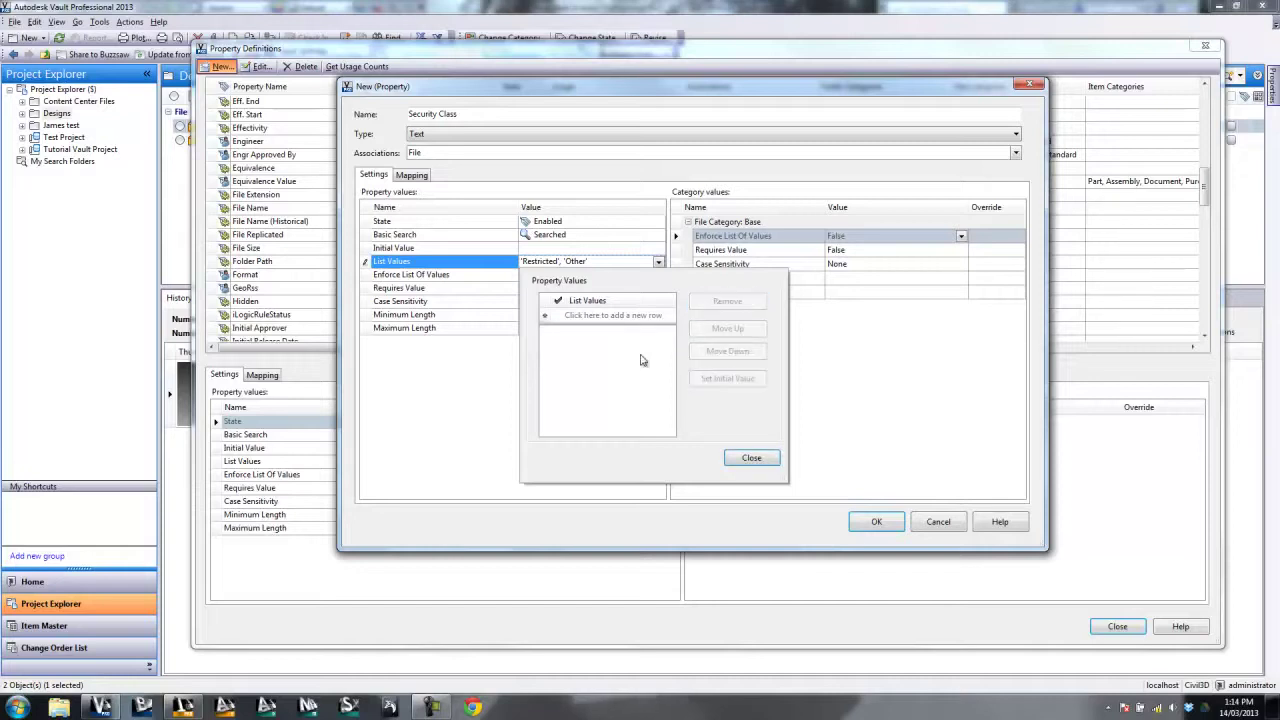
click(751, 458)
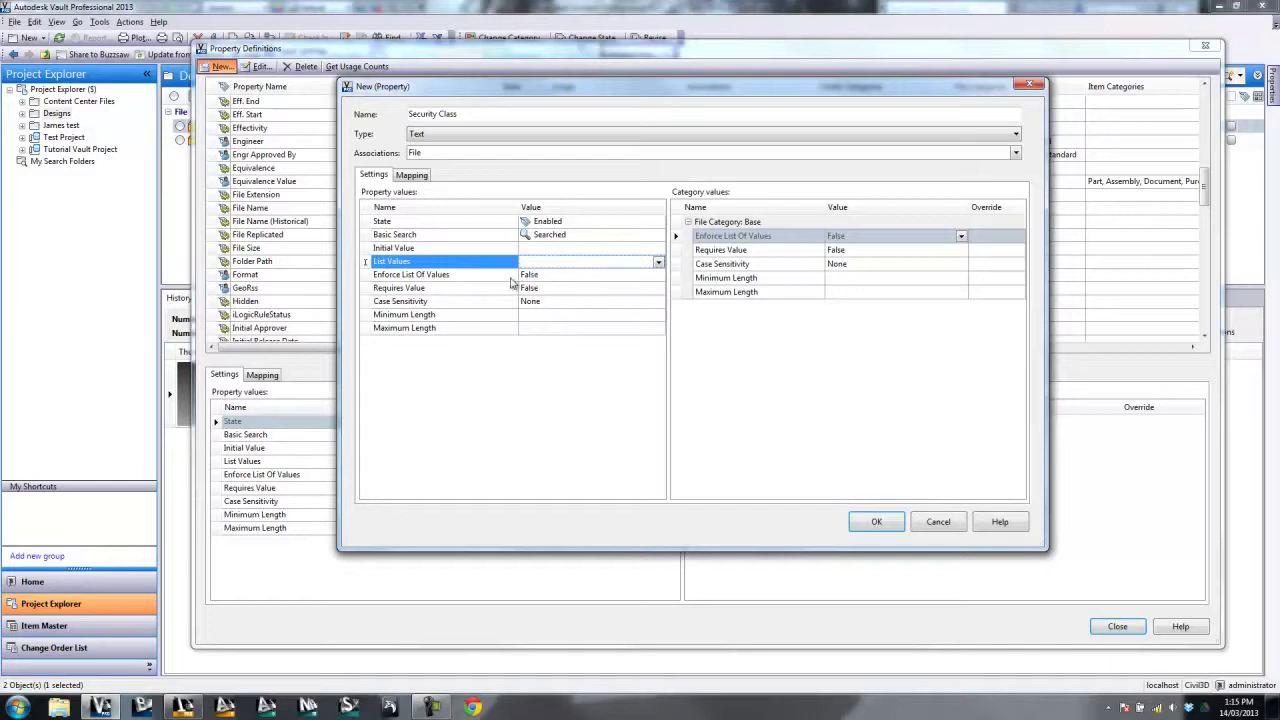
- Review length settings, then add and remove the Engineering category, leaving only File Base
click(555, 316)
click(561, 325)
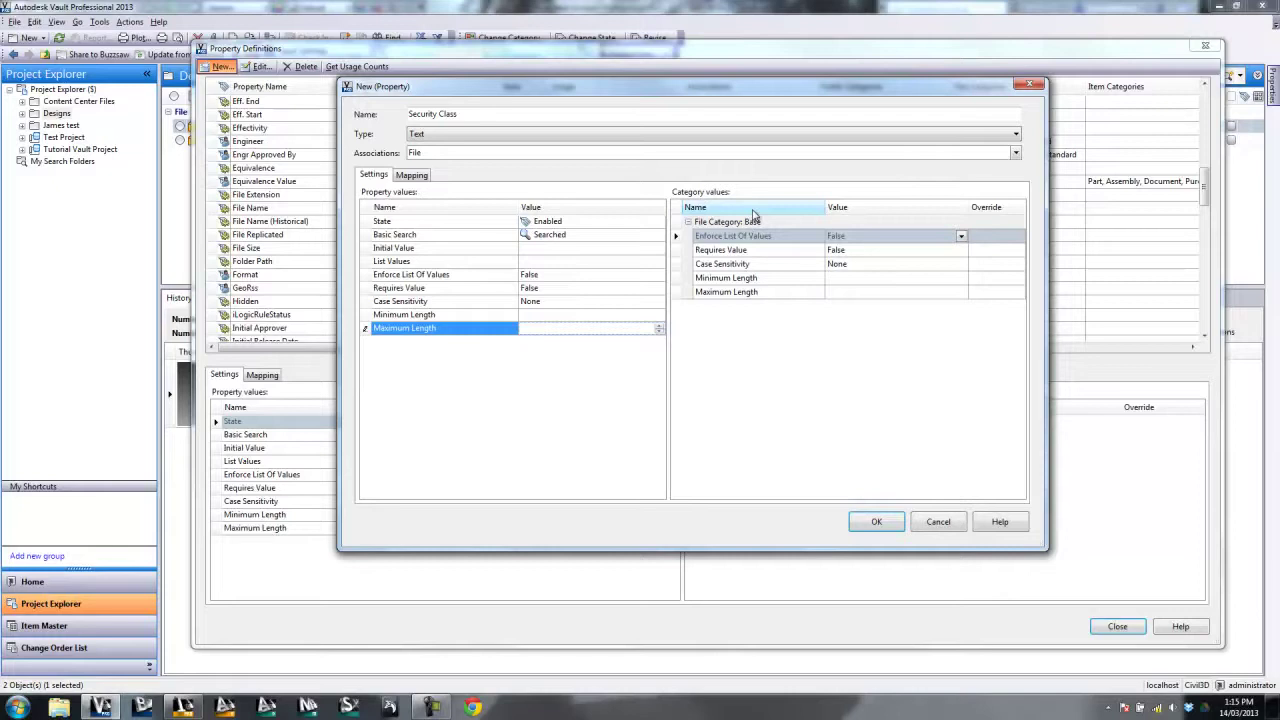
click(445, 152)
click(432, 228)
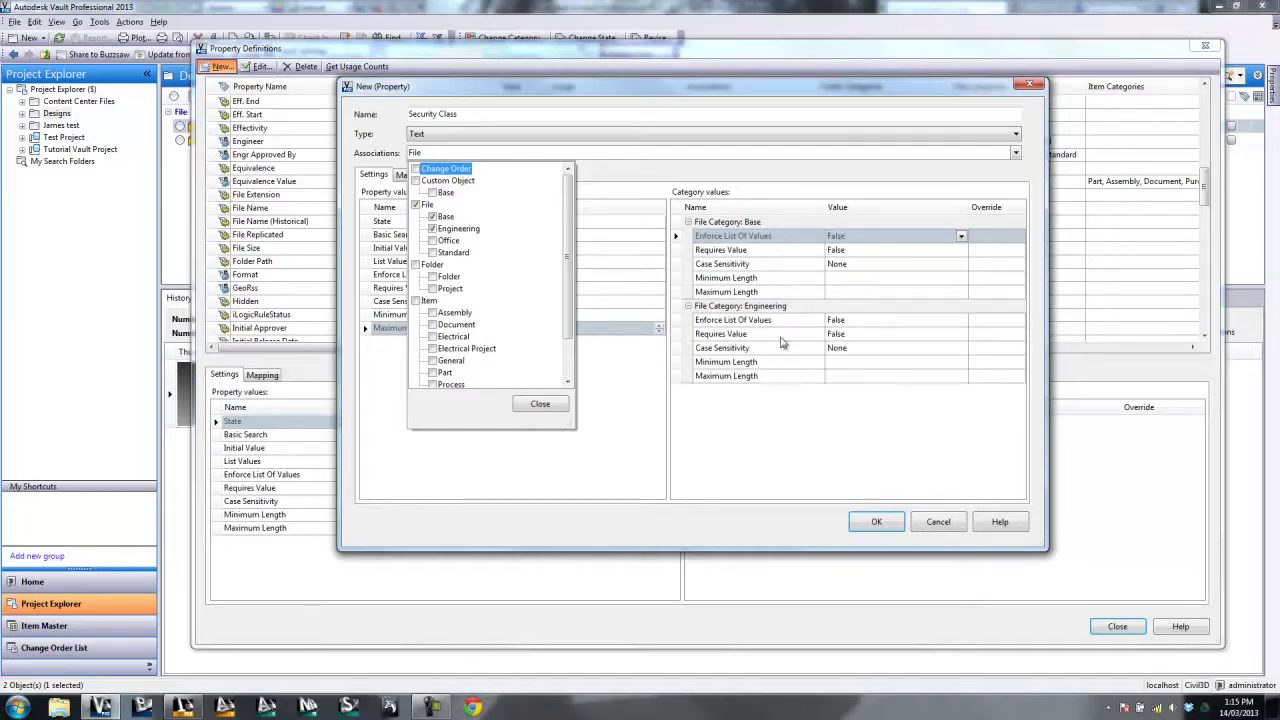
click(868, 334)
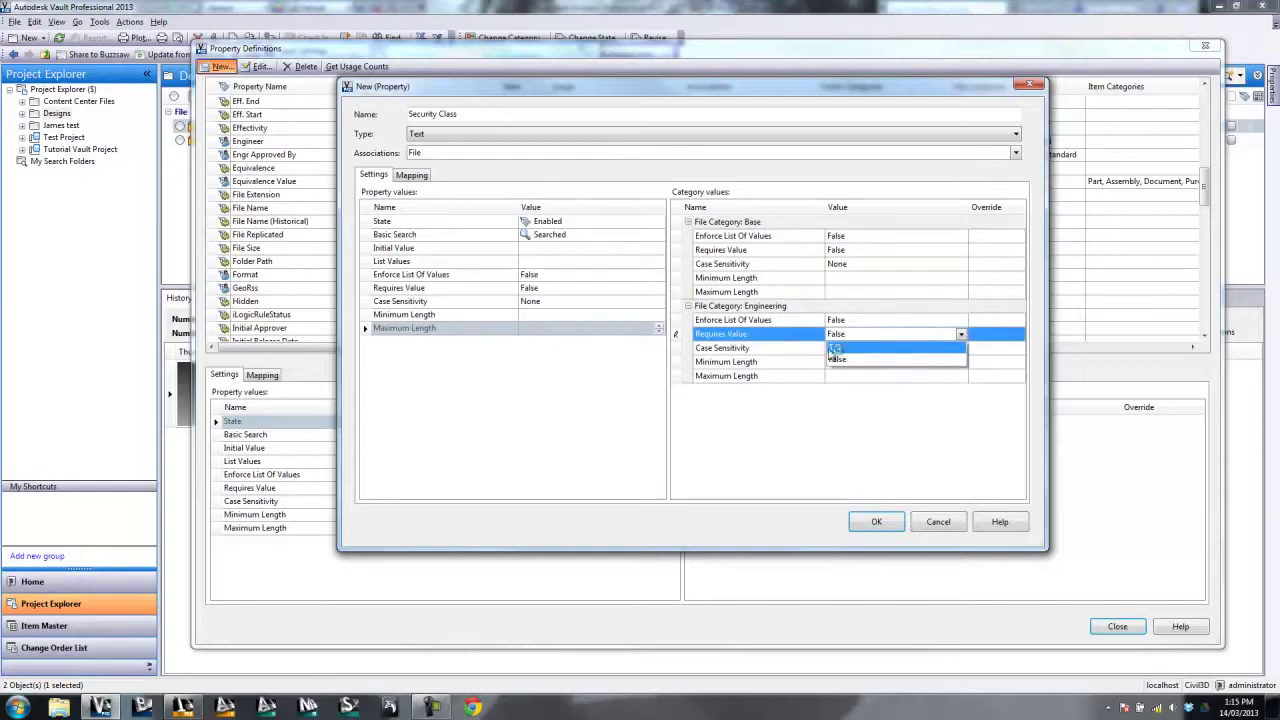
click(840, 418)
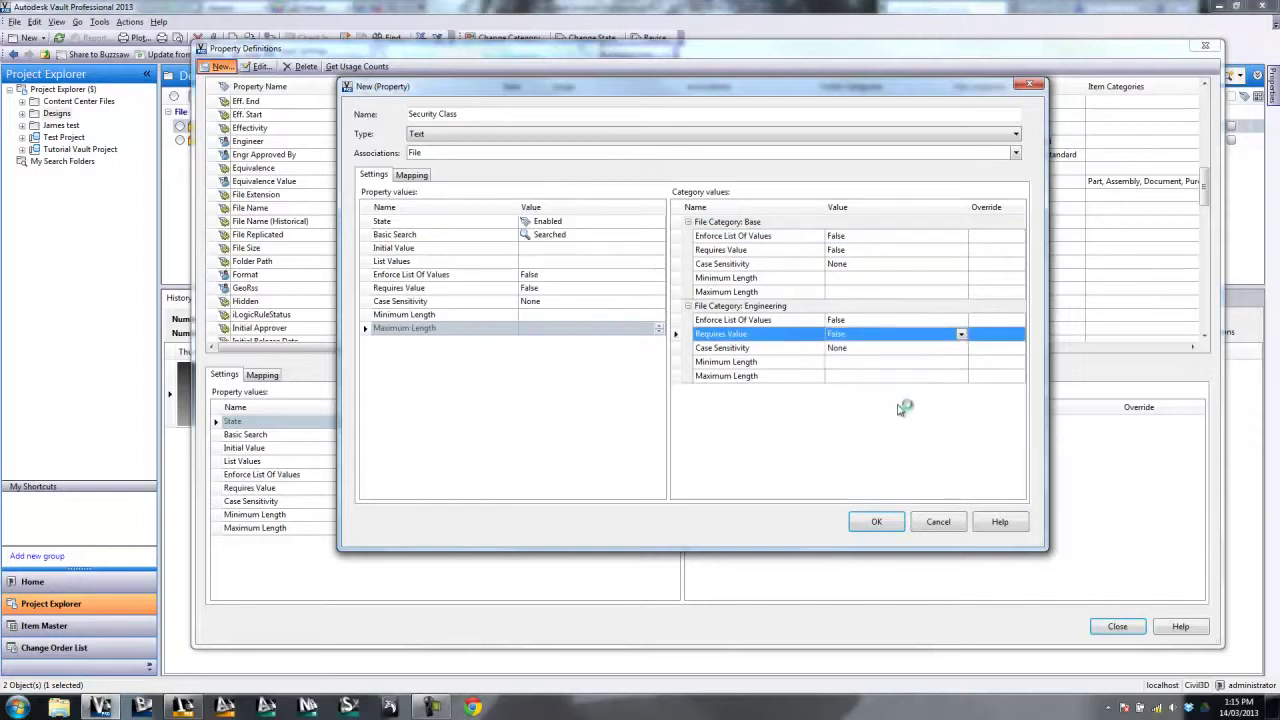
click(474, 158)
click(438, 234)
click(612, 459)
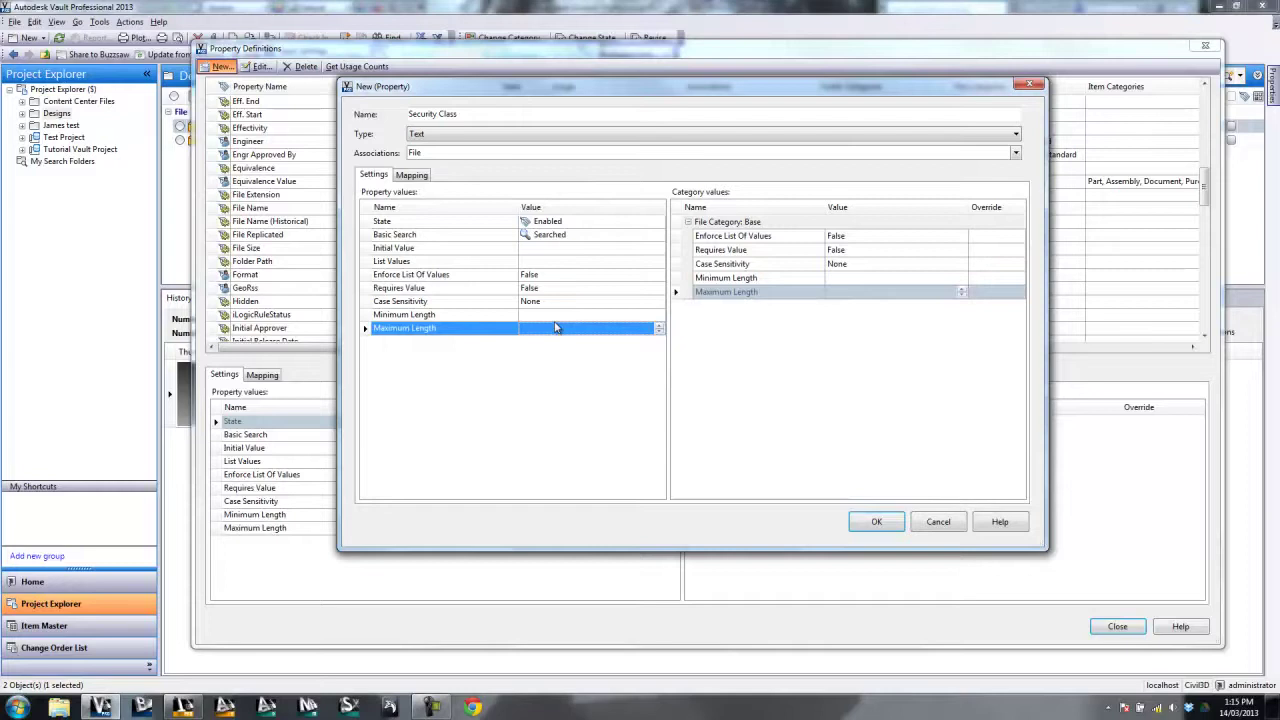
- Start a File mapping on the Mapping tab and review the property's associated categories
click(412, 176)
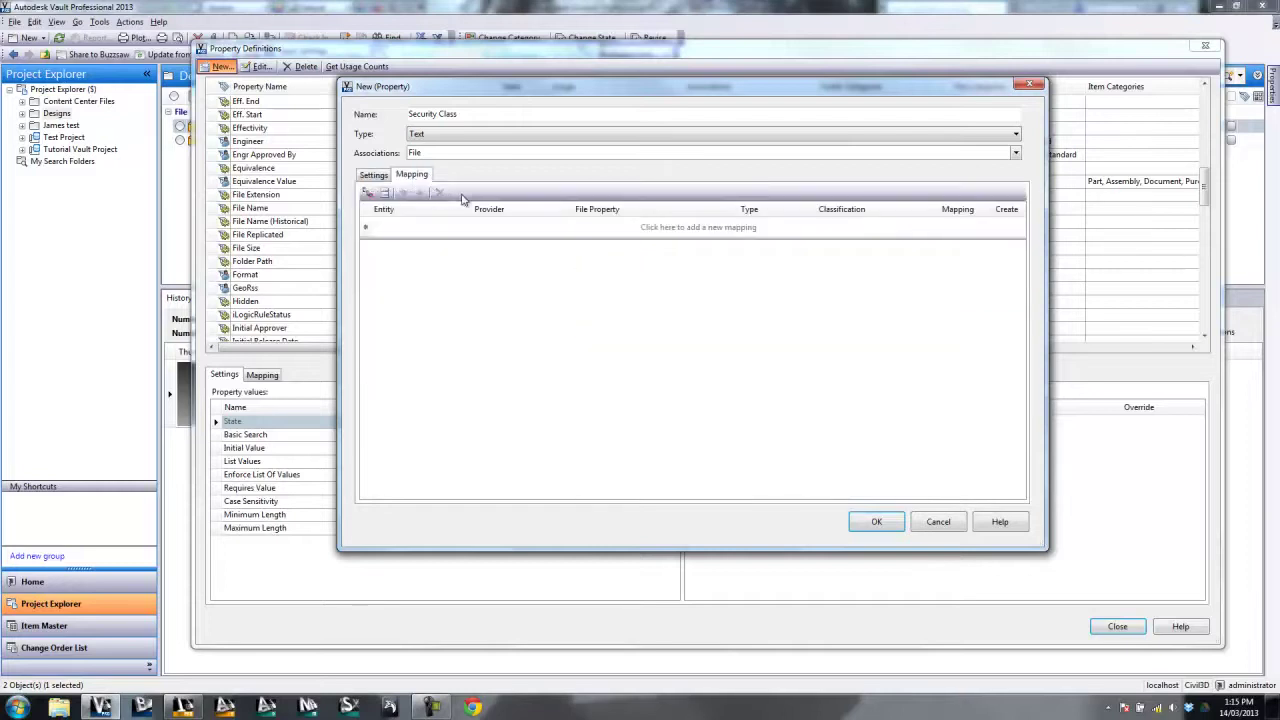
click(423, 236)
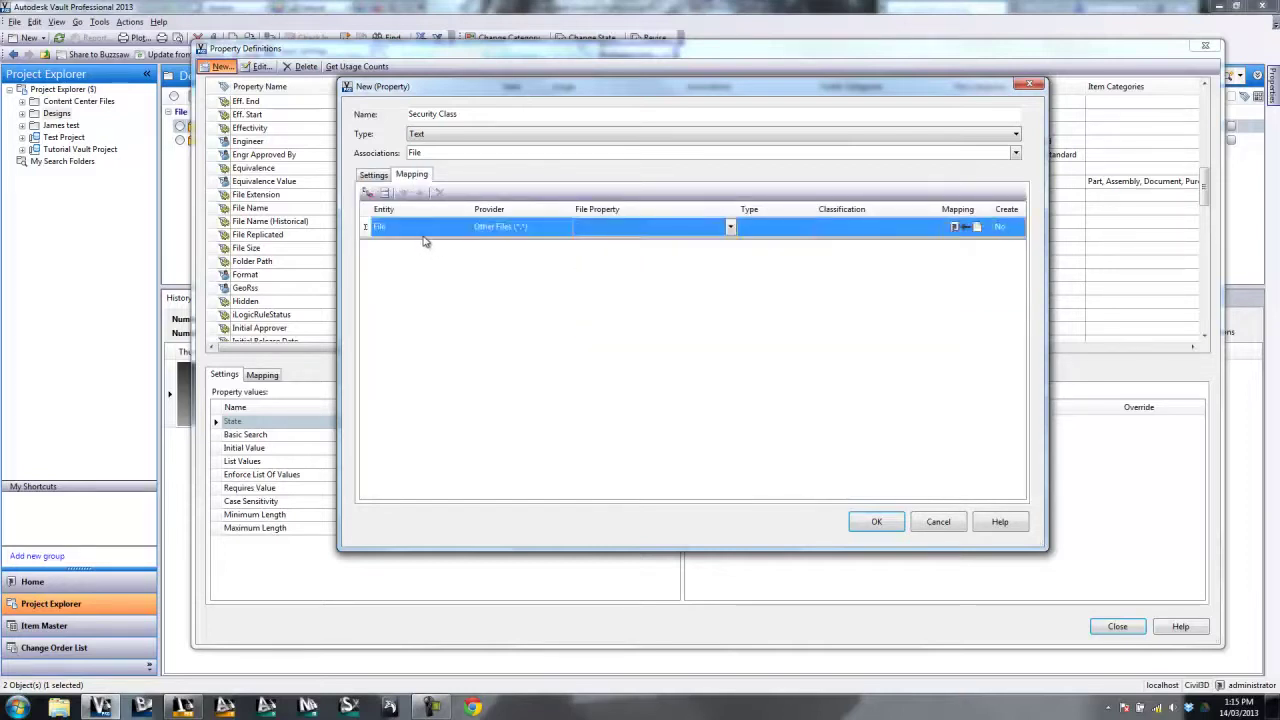
click(431, 226)
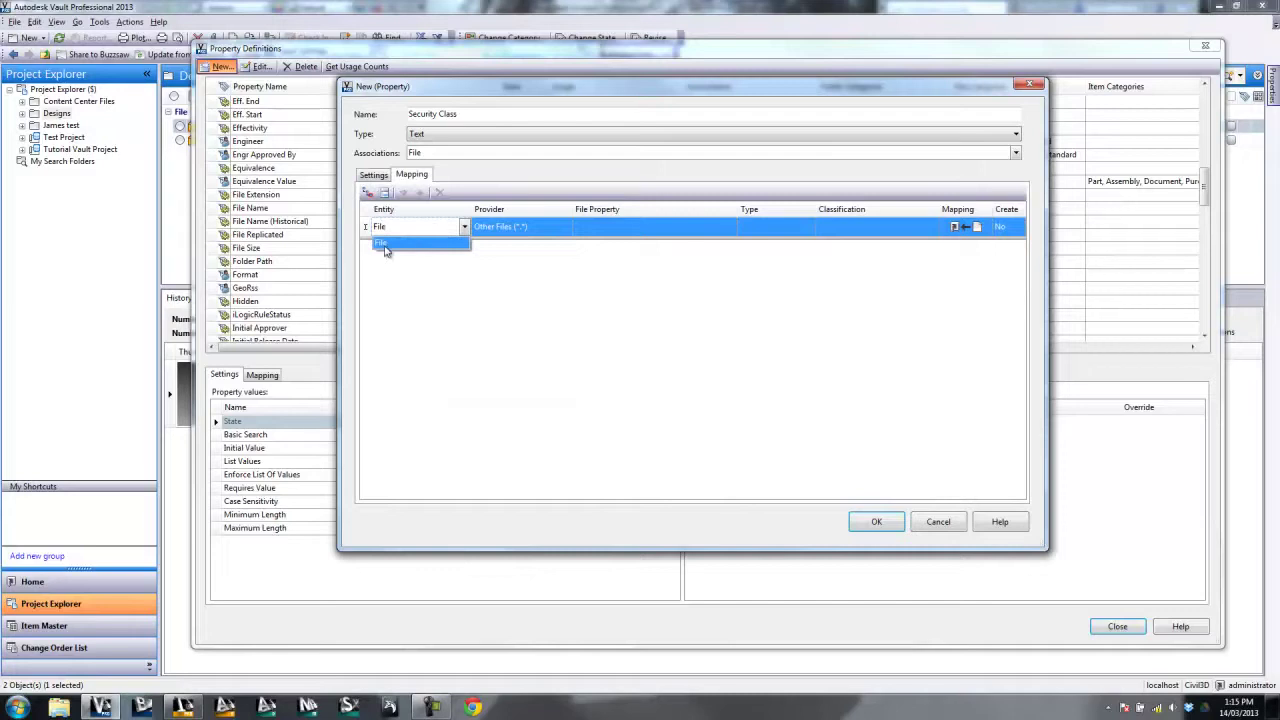
click(396, 246)
click(515, 228)
click(442, 229)
click(515, 230)
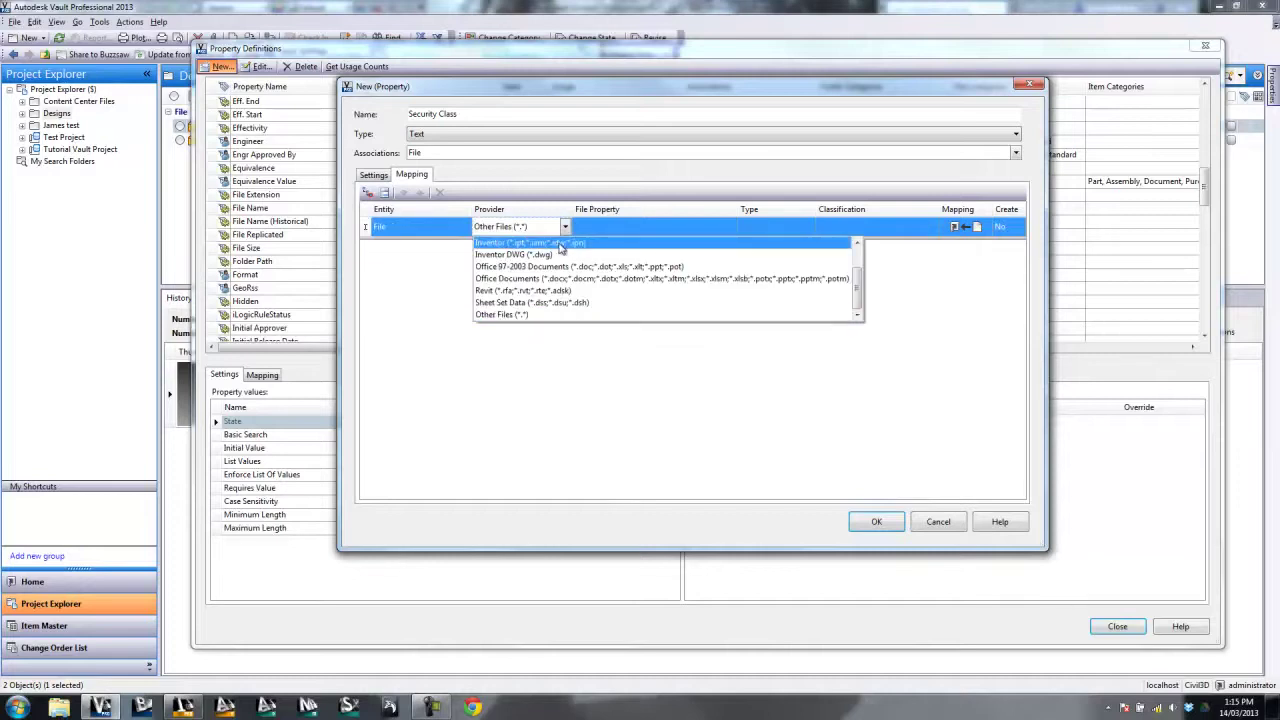
click(434, 231)
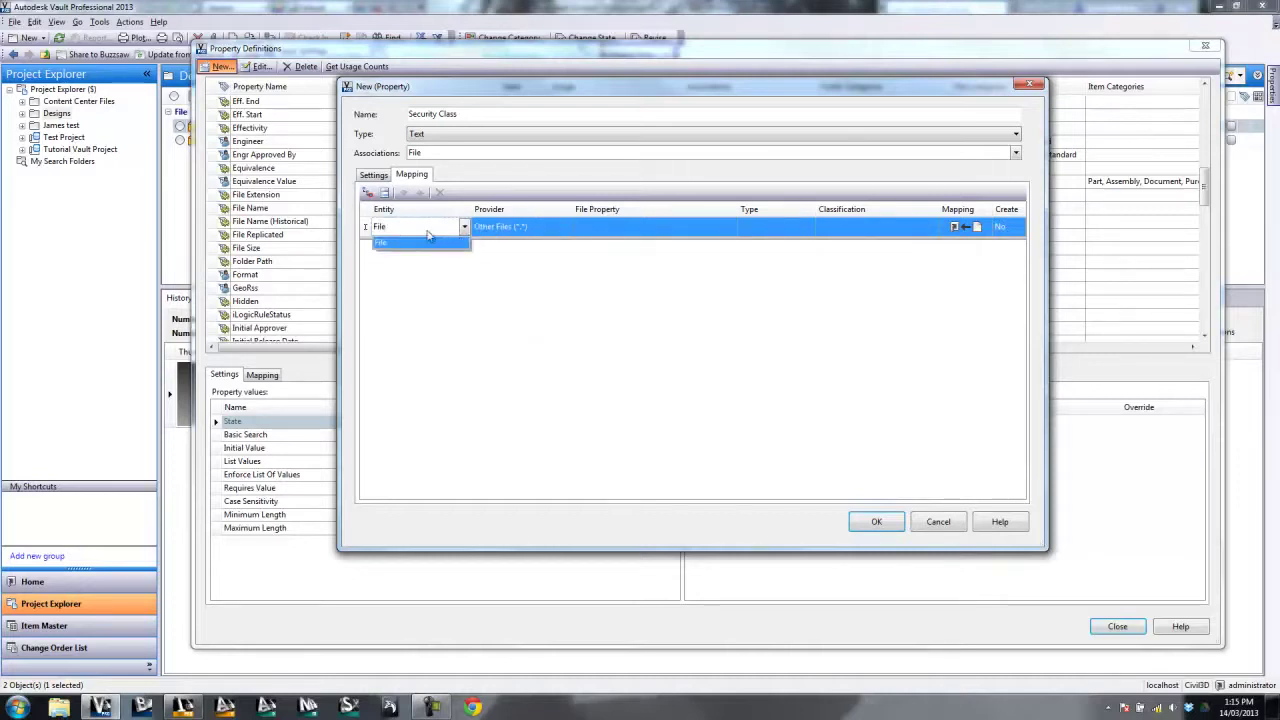
click(520, 152)
scroll(465, 241, down, 2)
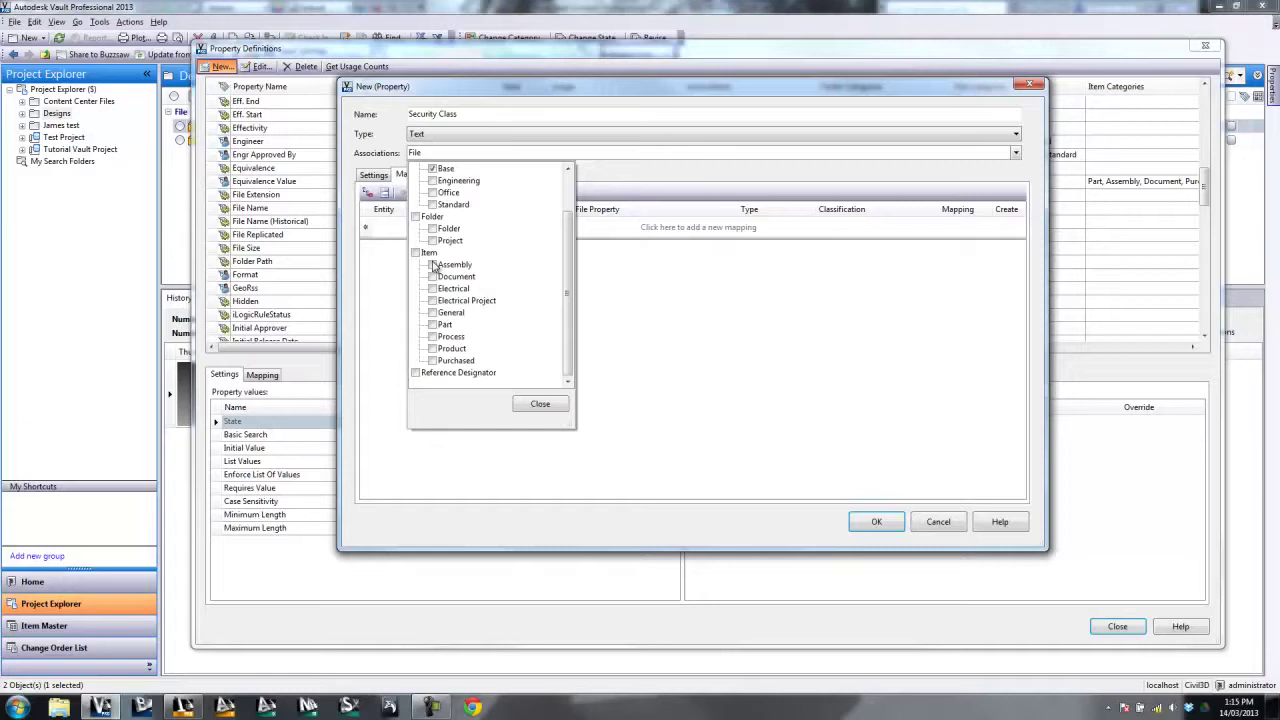
click(737, 314)
- Add a File mapping row with Inventor as the provider and open the file property selection
click(408, 227)
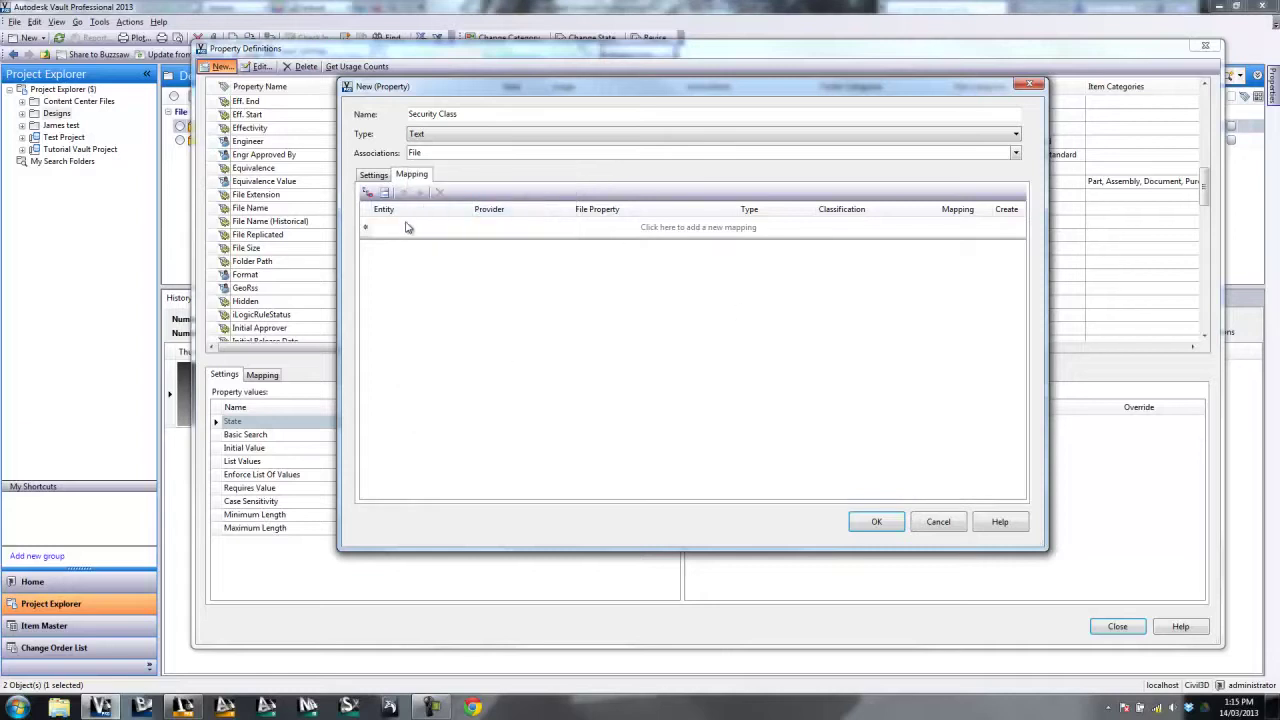
click(430, 243)
click(546, 230)
scroll(556, 262, up, 2)
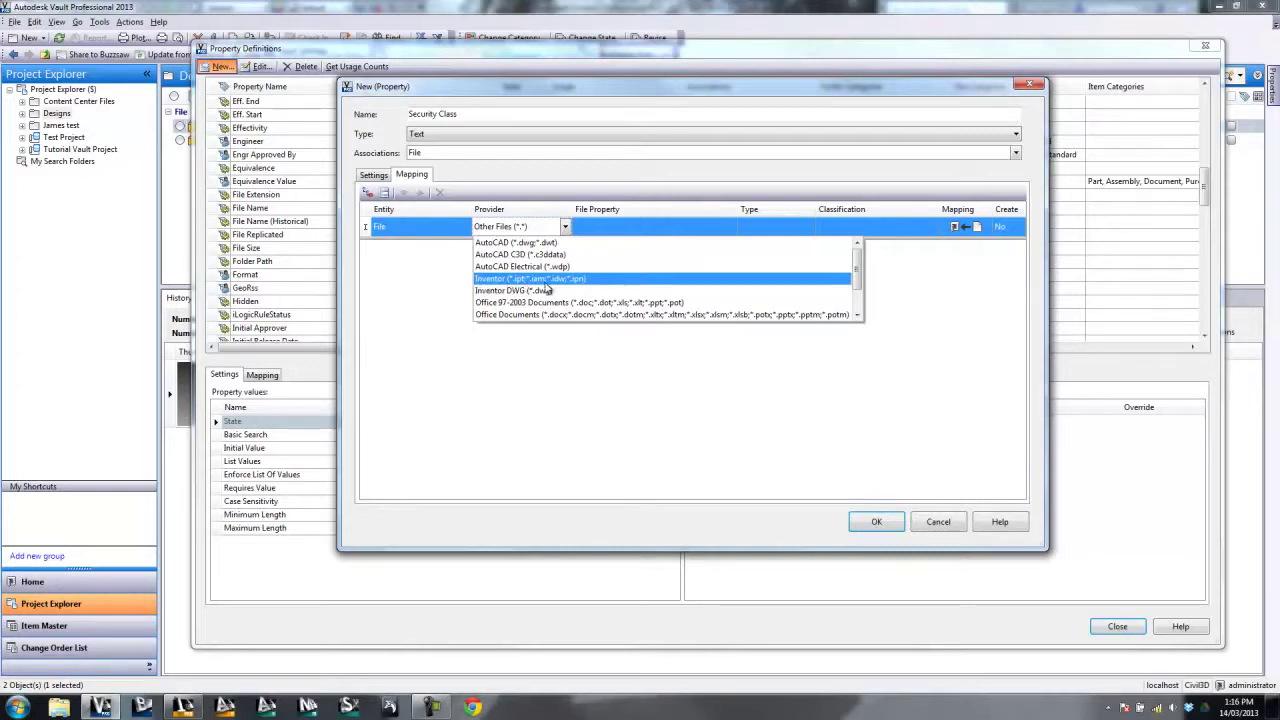
click(530, 279)
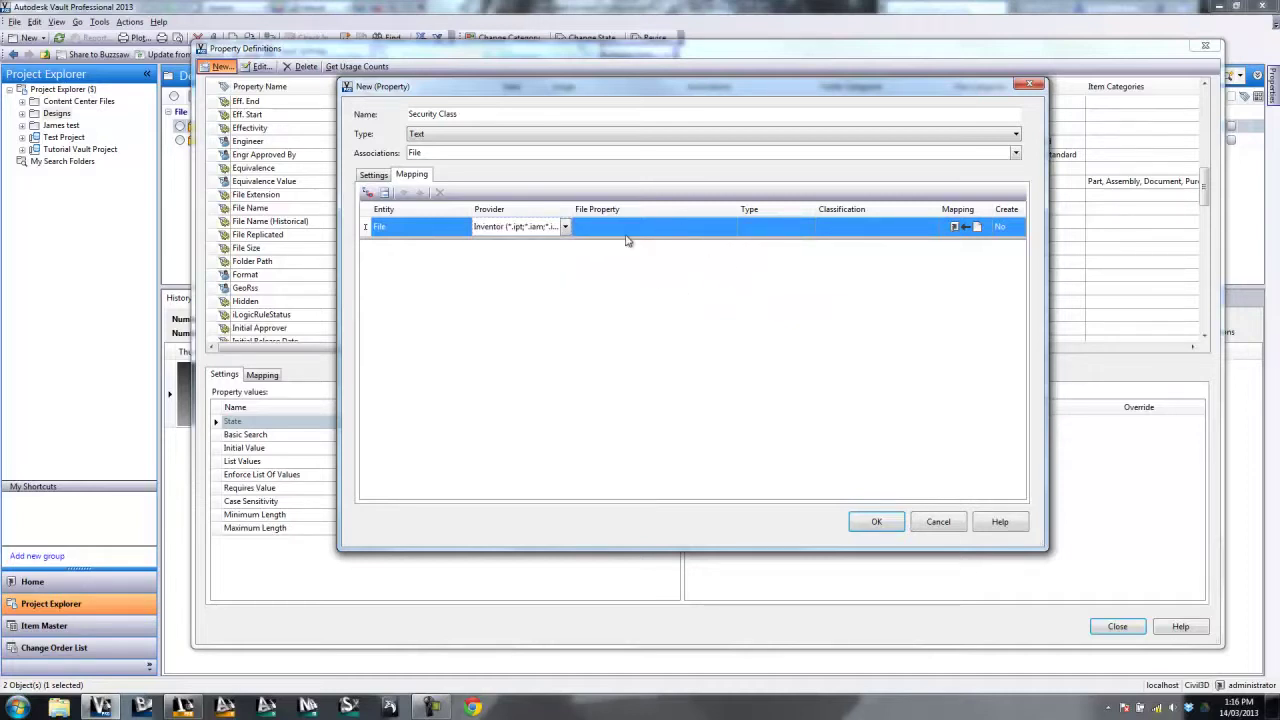
click(652, 237)
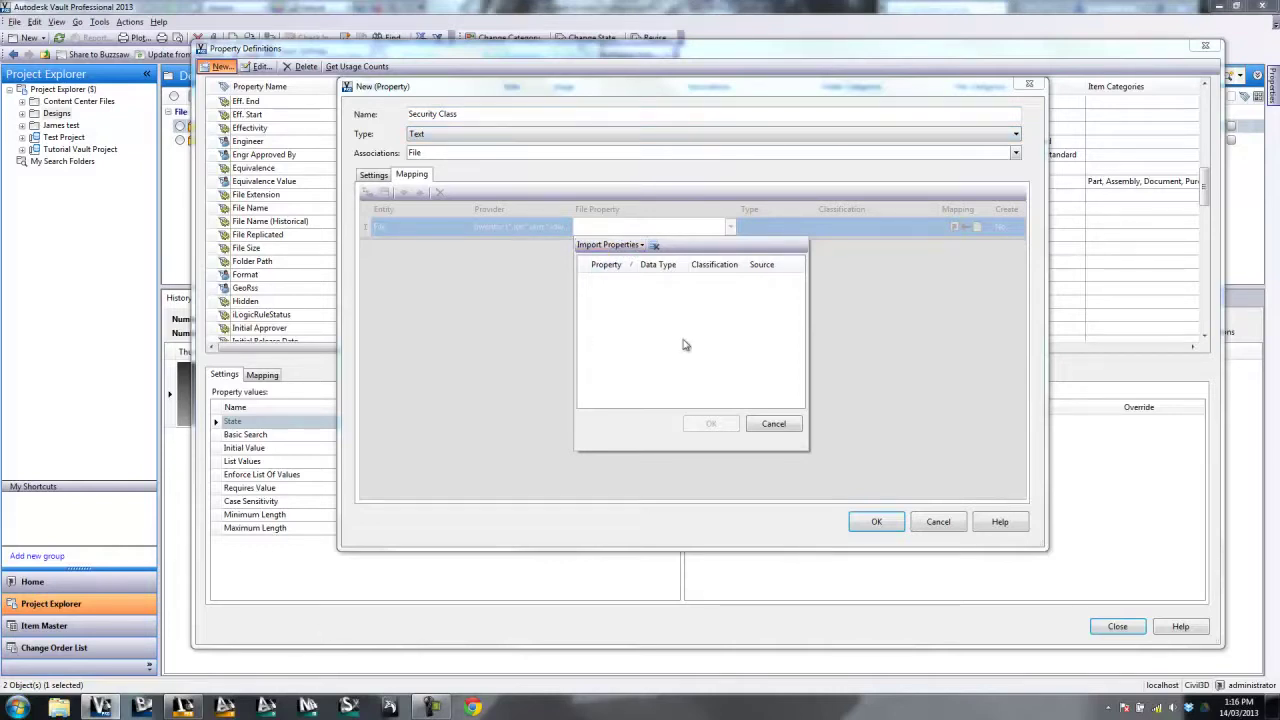
- Import properties from Part4.ipt in the vault's Designs folder
click(609, 244)
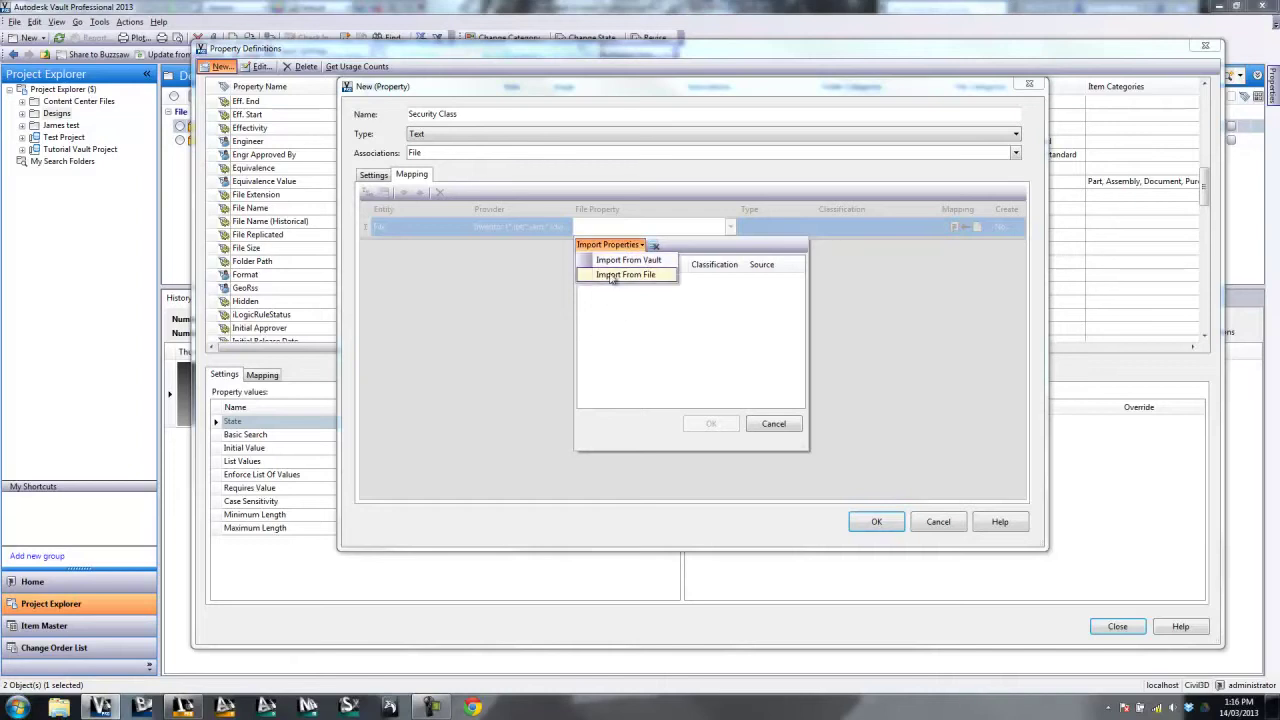
click(664, 261)
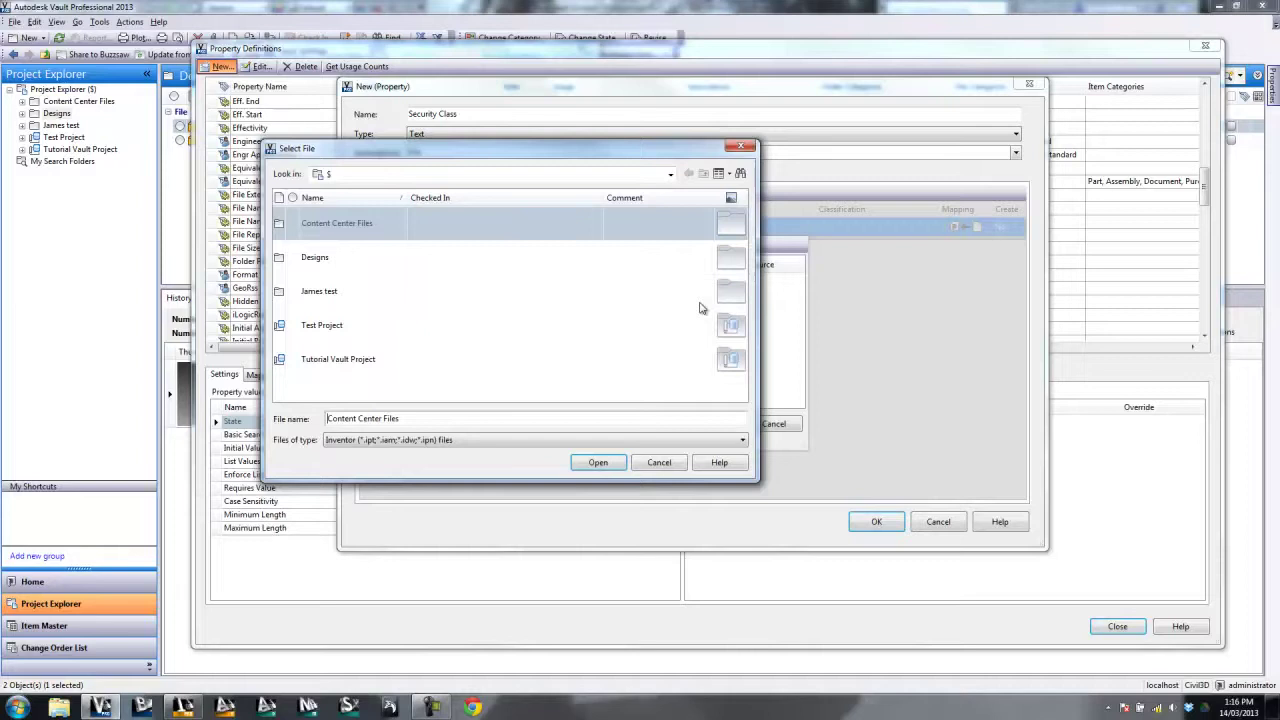
double_click(333, 260)
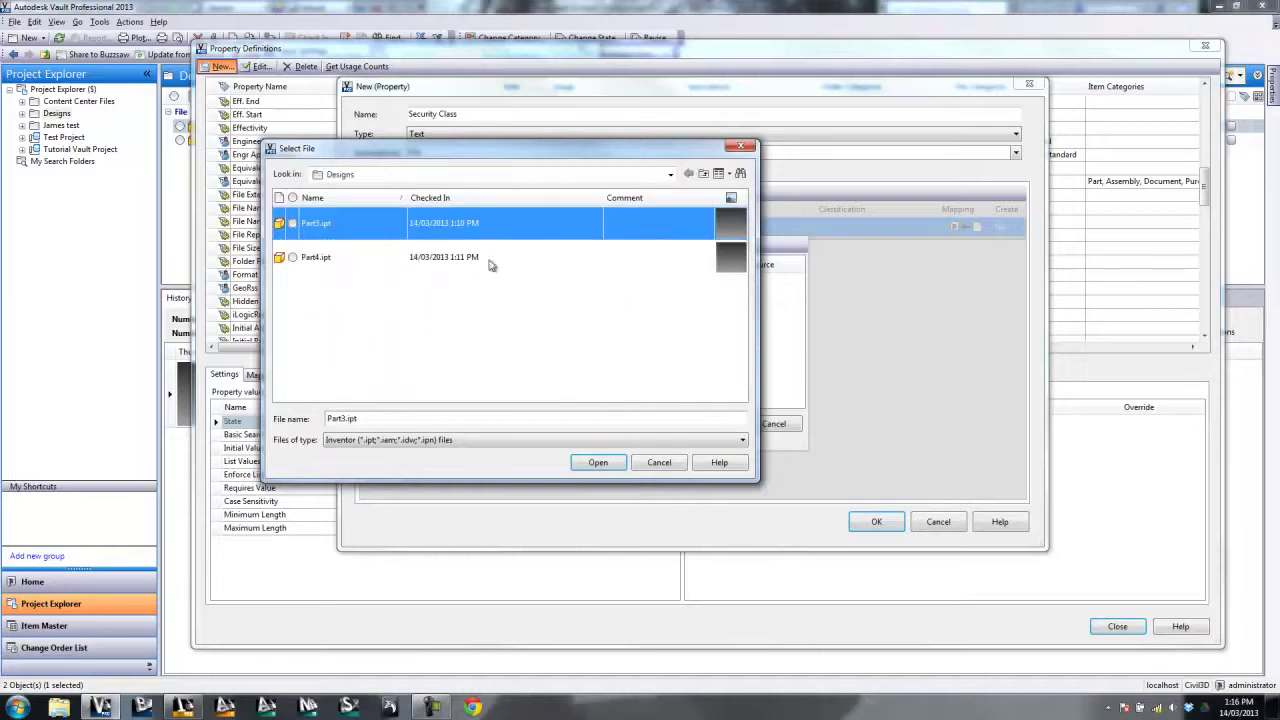
click(420, 261)
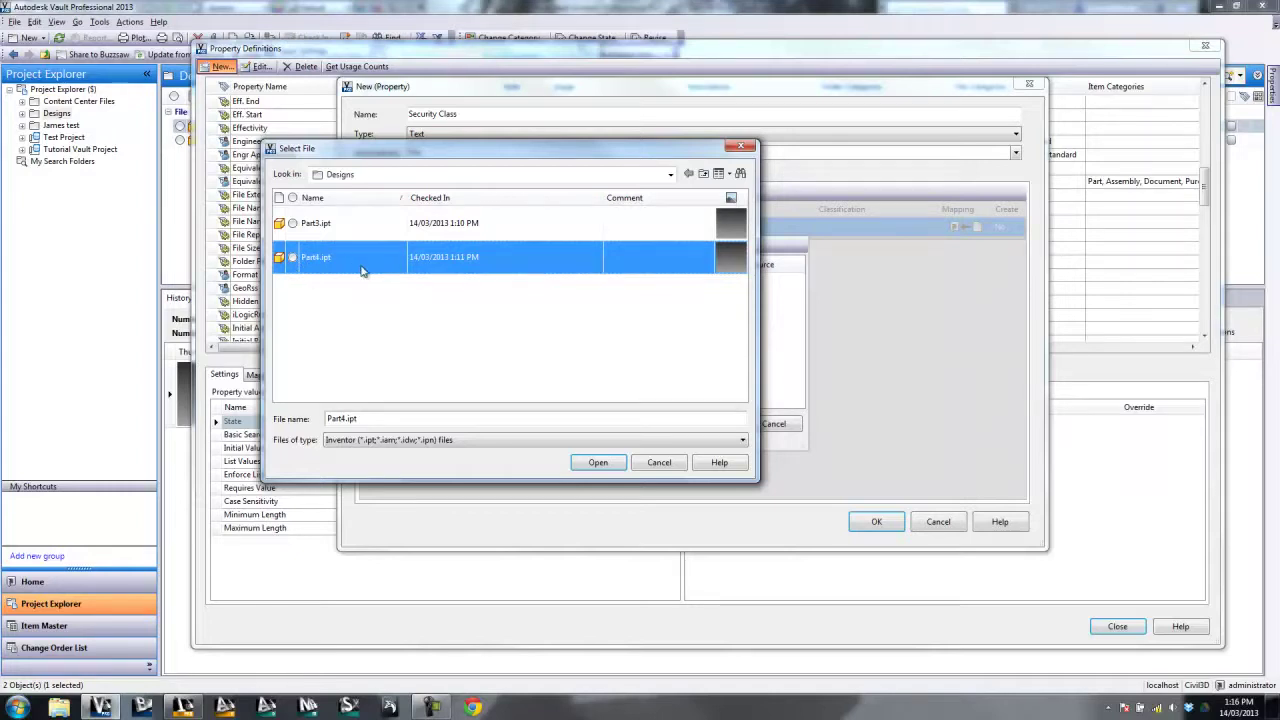
click(594, 464)
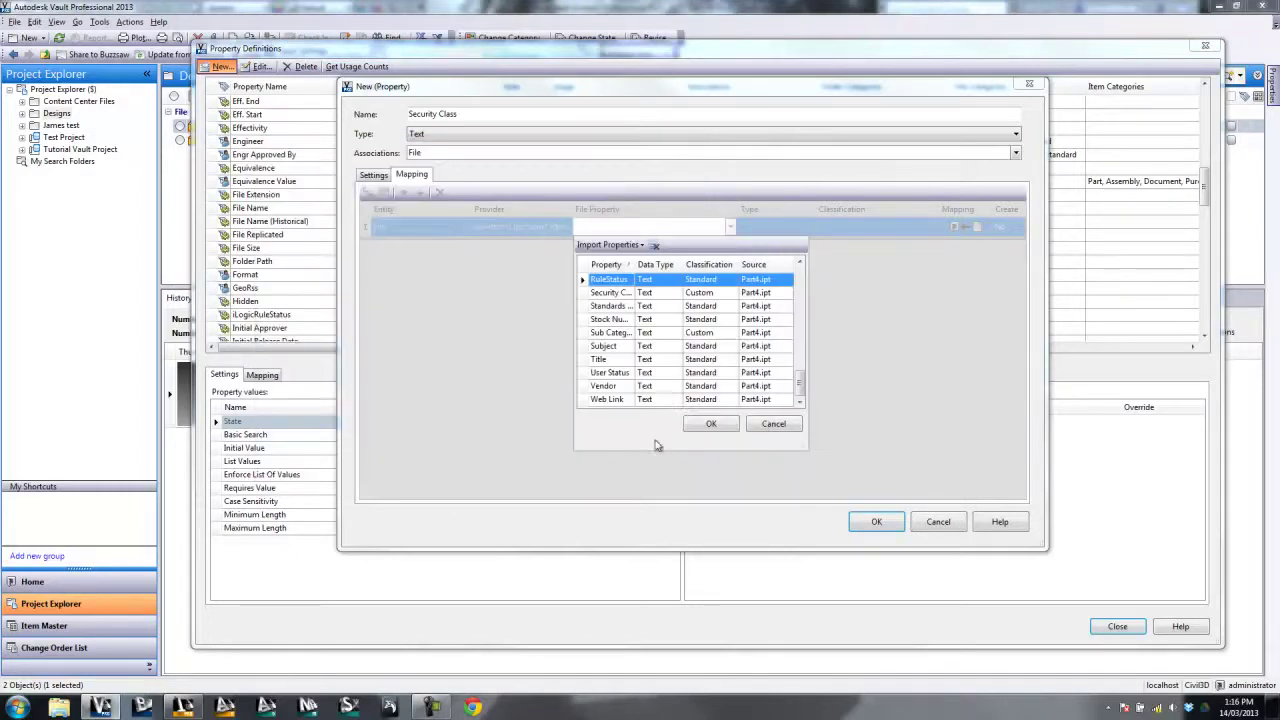
- Choose the custom Security Class iProperty from the imported list as the mapped property
drag(806, 445, 1058, 587)
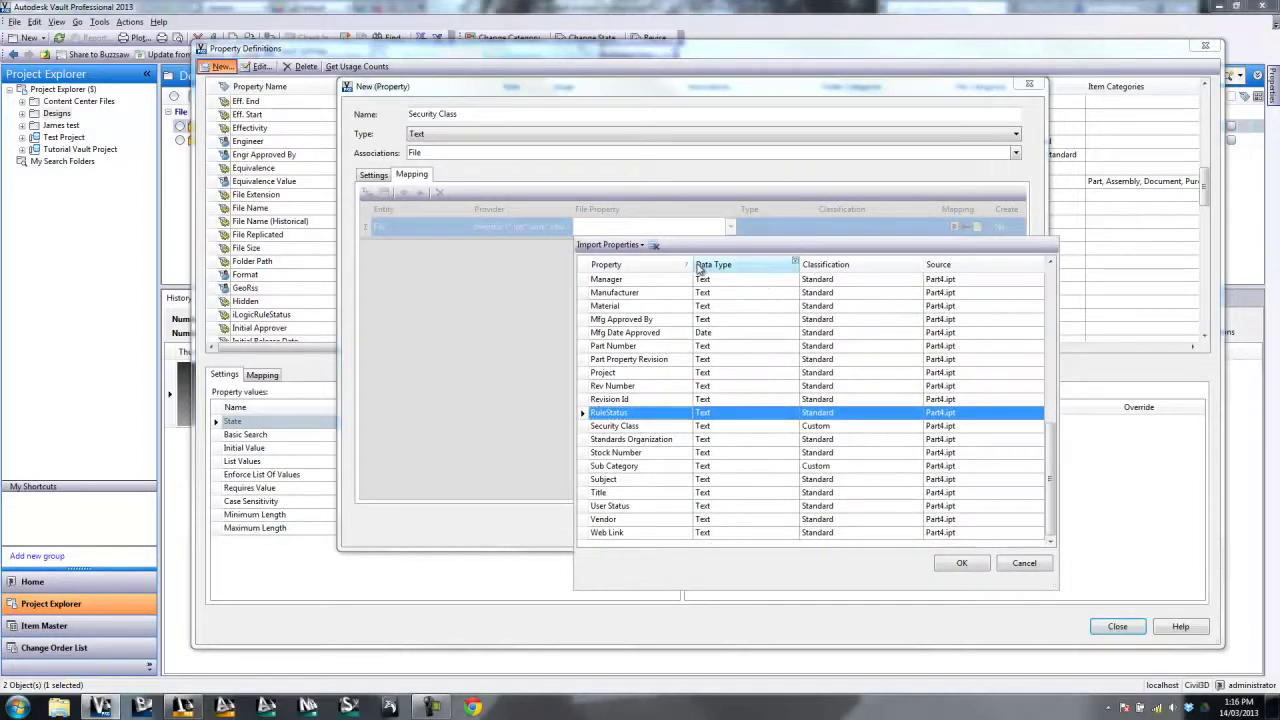
drag(692, 264, 716, 264)
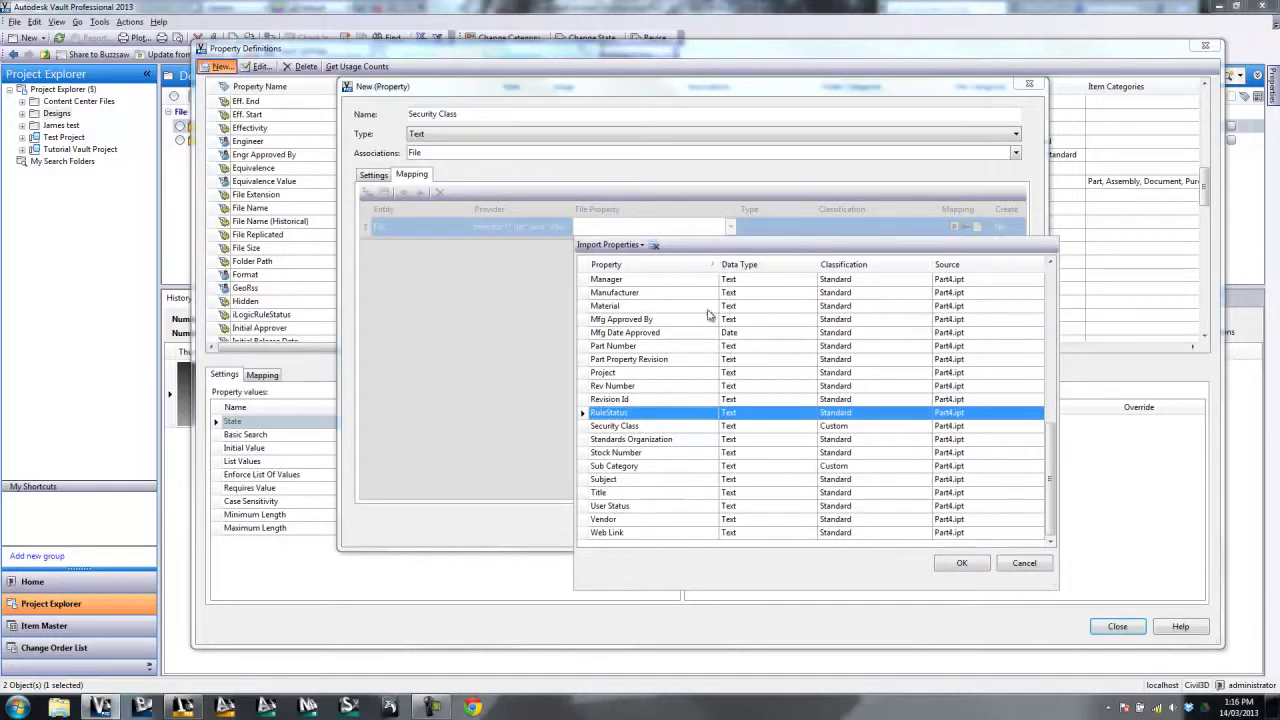
click(637, 466)
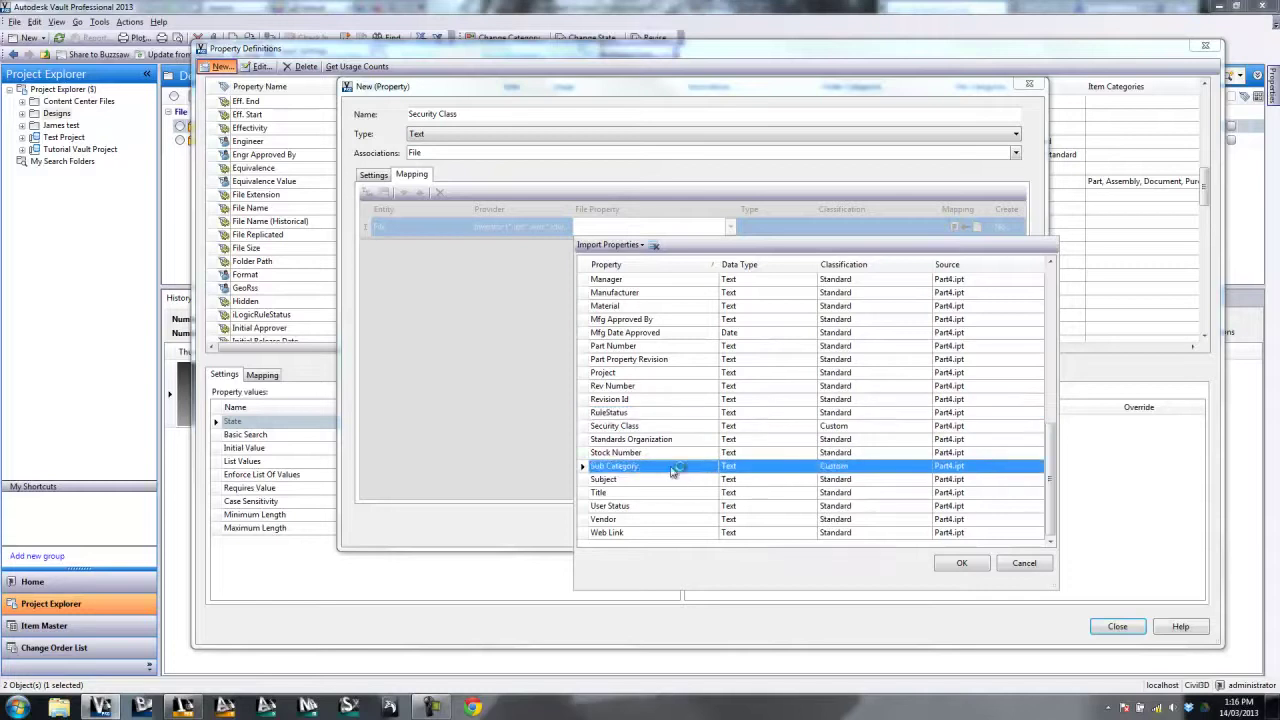
click(640, 428)
click(846, 467)
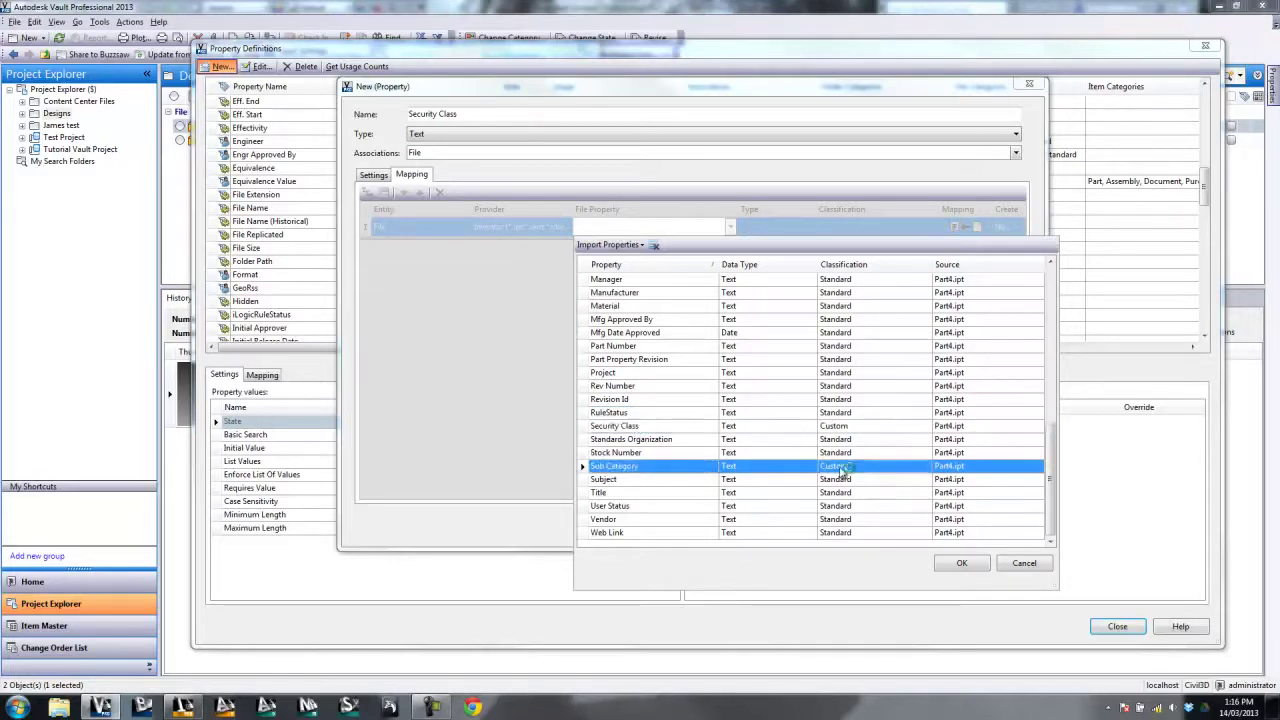
click(845, 426)
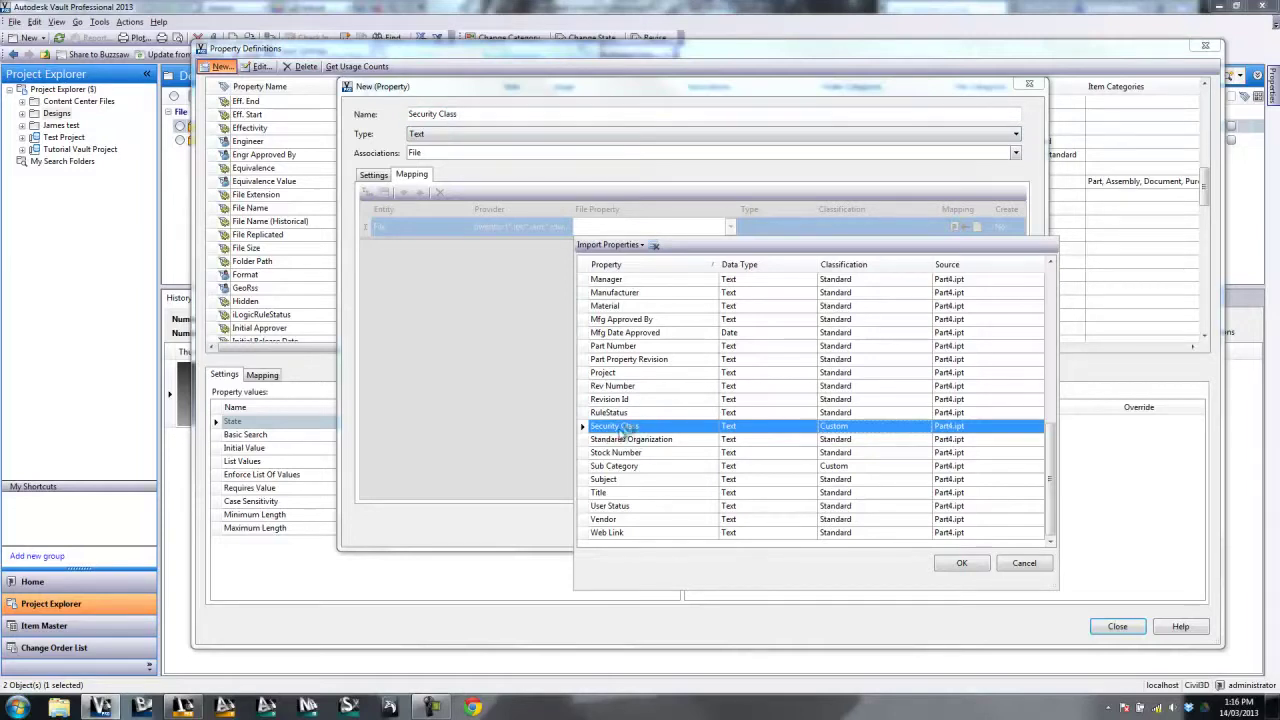
click(962, 563)
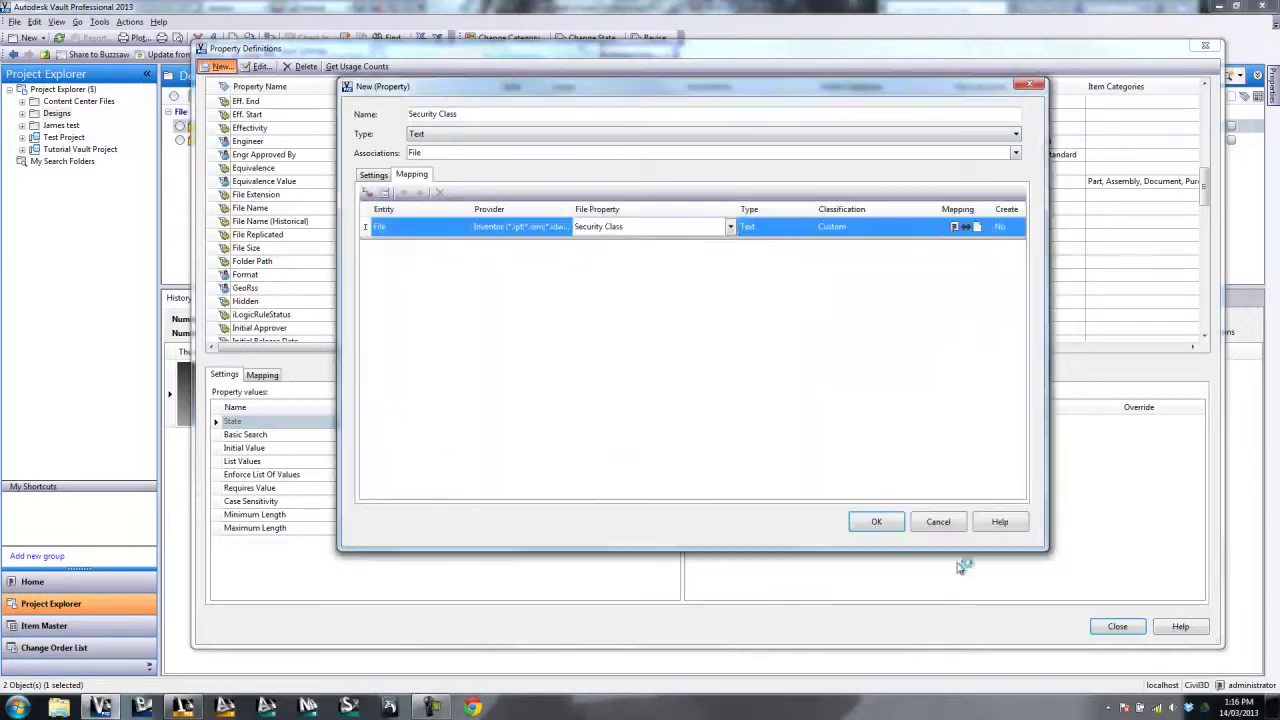
- Make the Security Class mapping bidirectional with Create set to Yes, then accept the new property
click(966, 229)
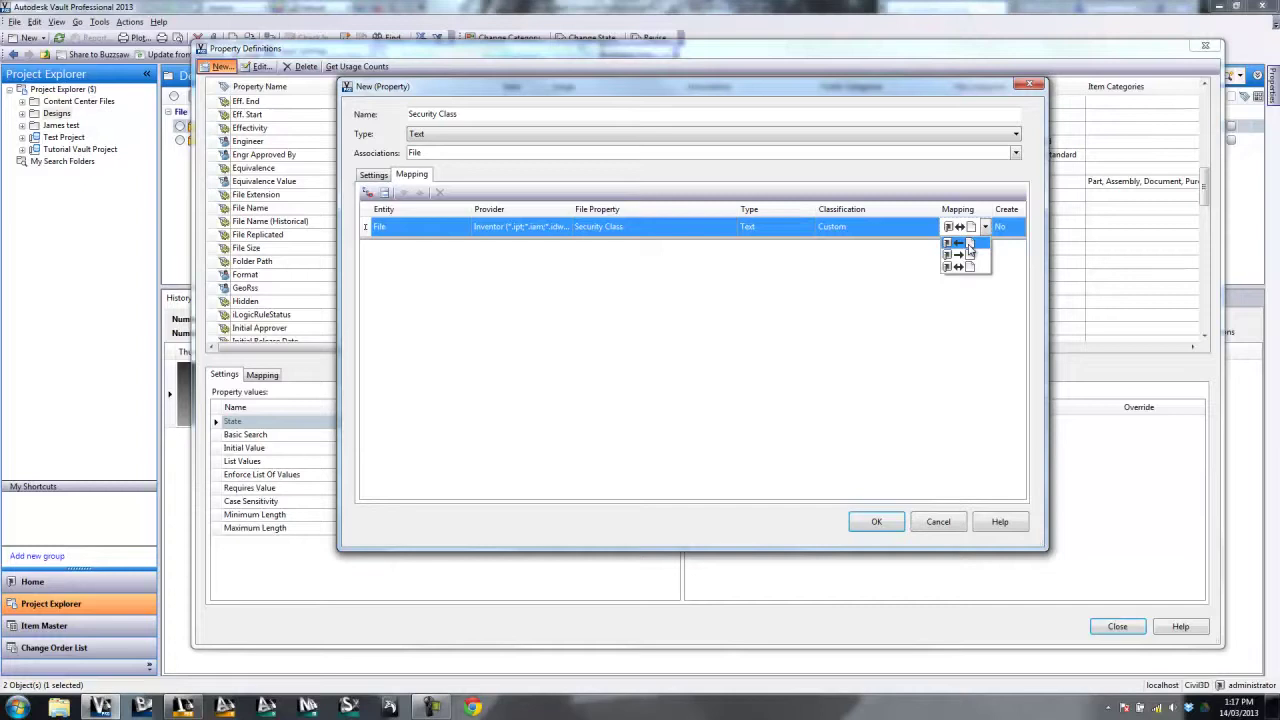
click(1018, 227)
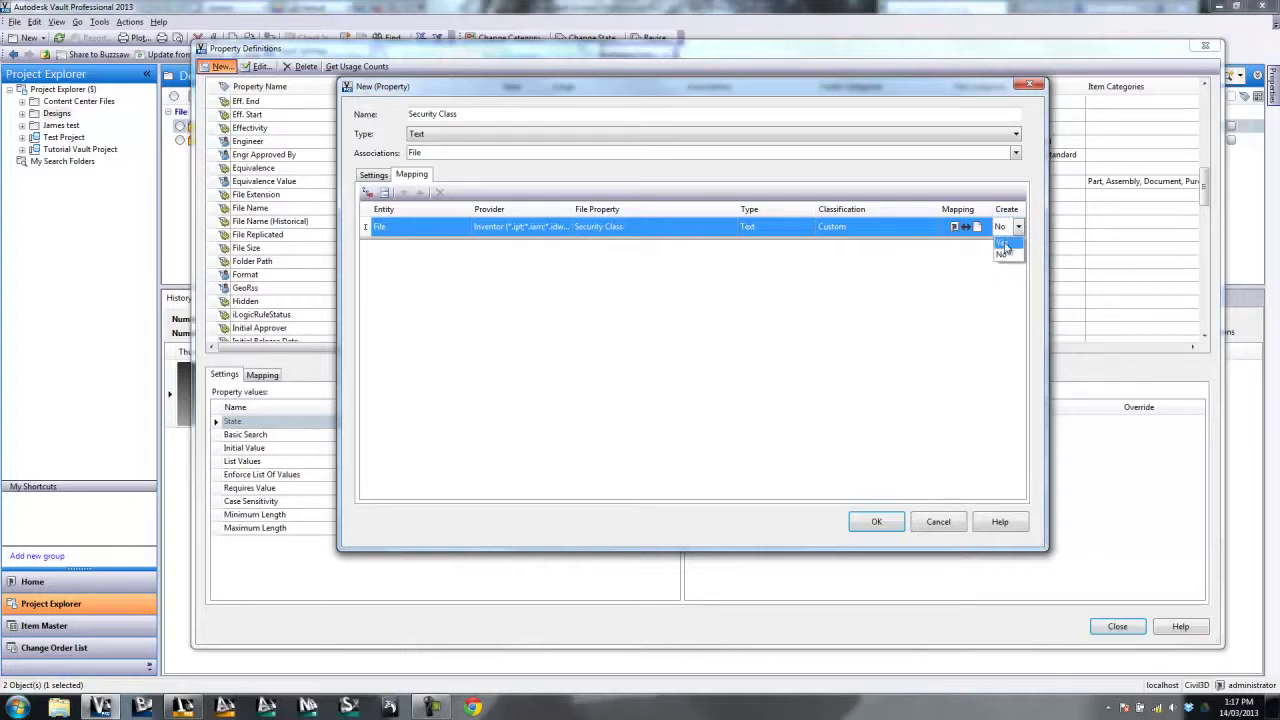
click(1001, 243)
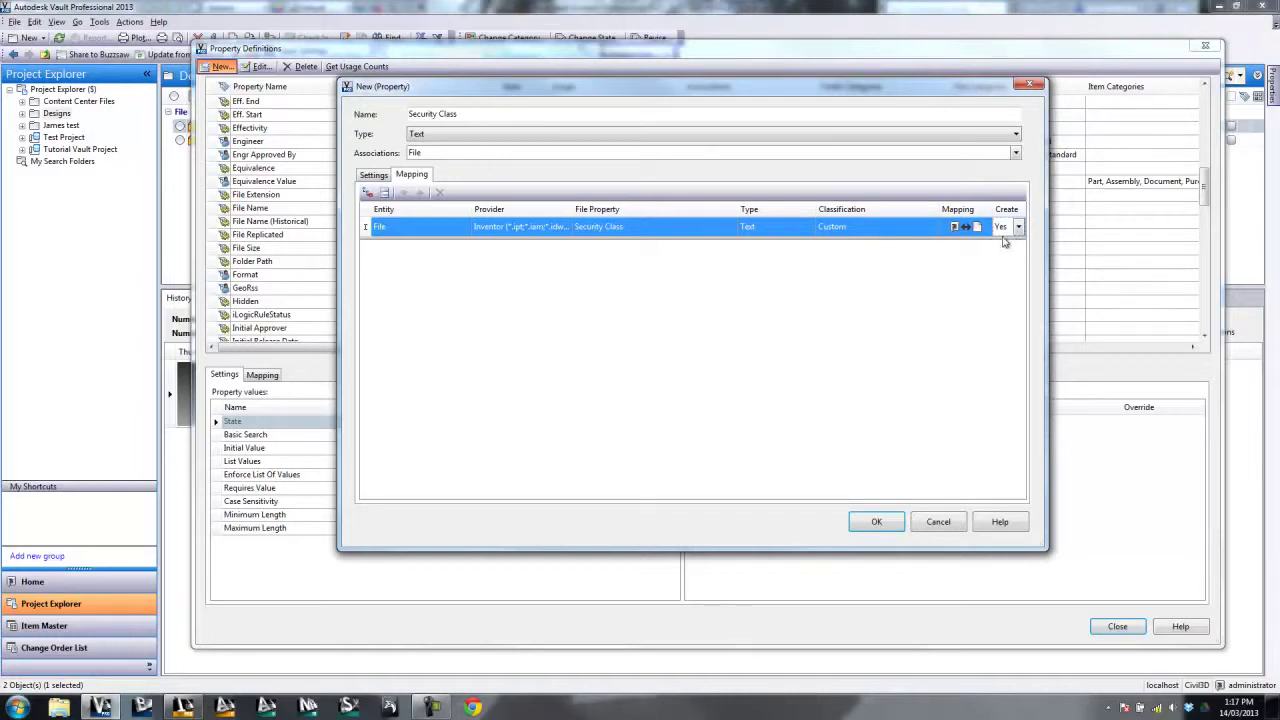
click(952, 303)
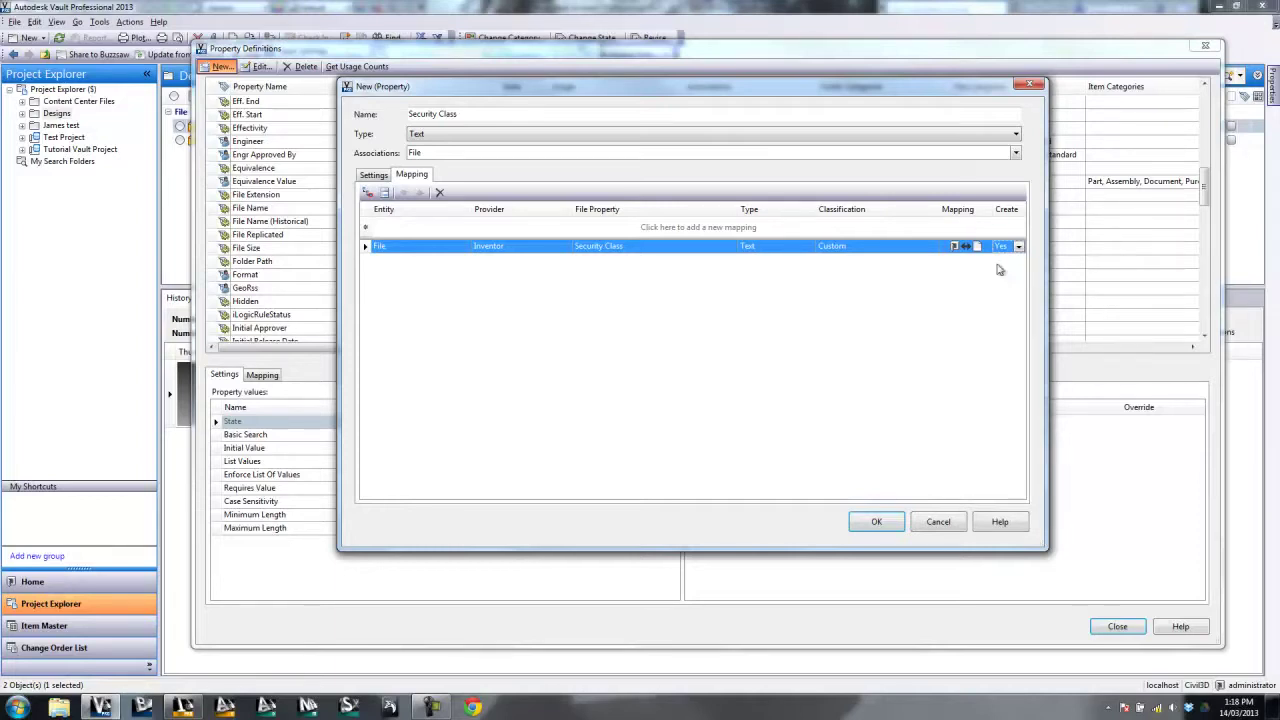
click(877, 523)
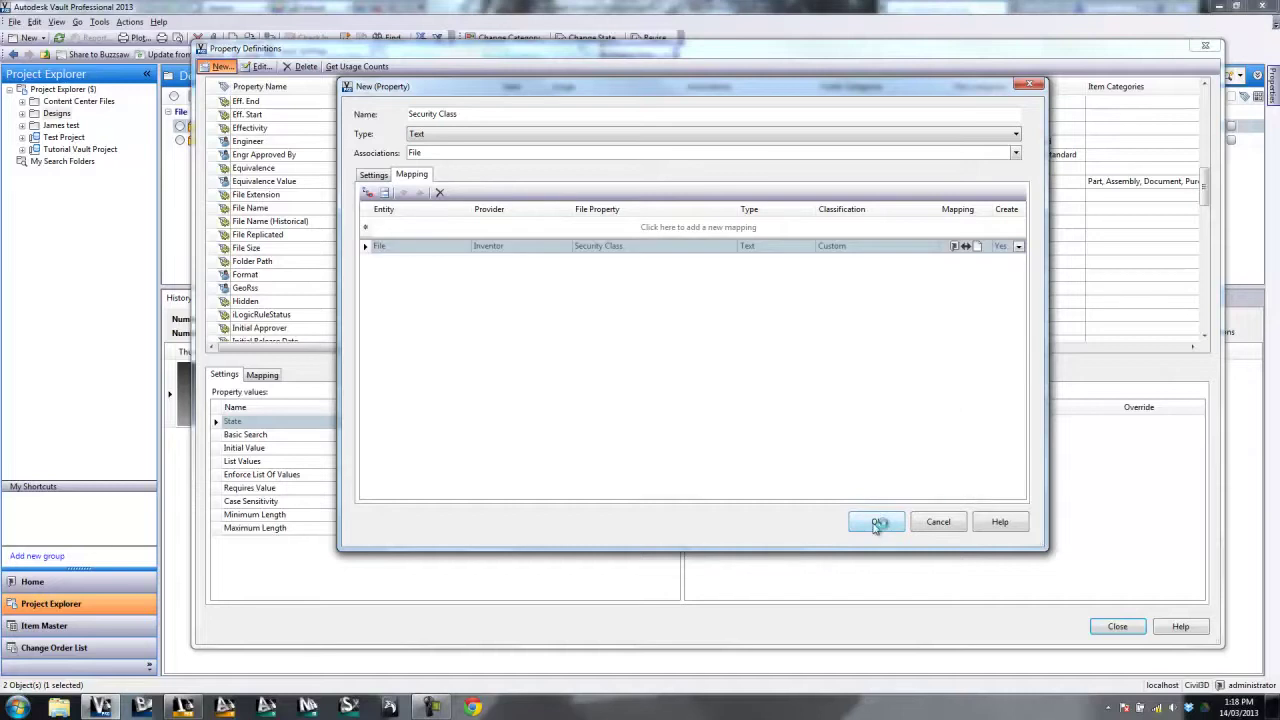
- Close the Vault settings, select Part4.ipt in Designs, and open its property editing options
click(1118, 627)
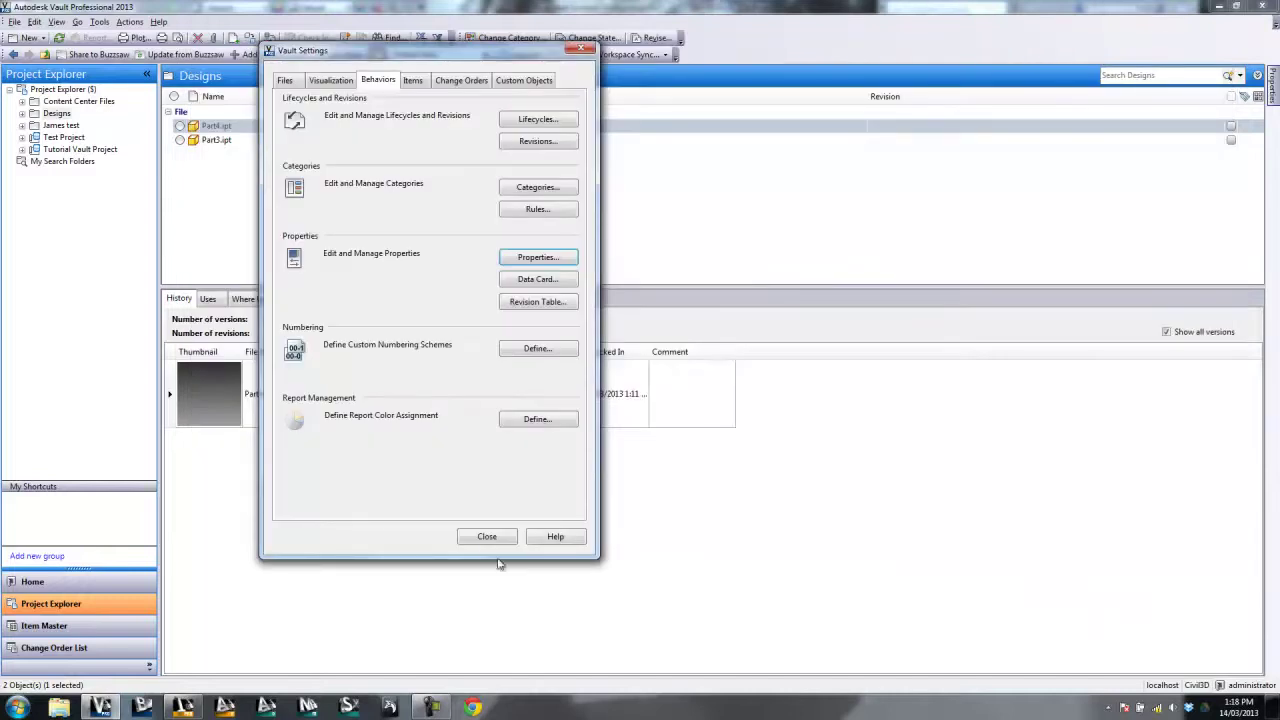
click(487, 538)
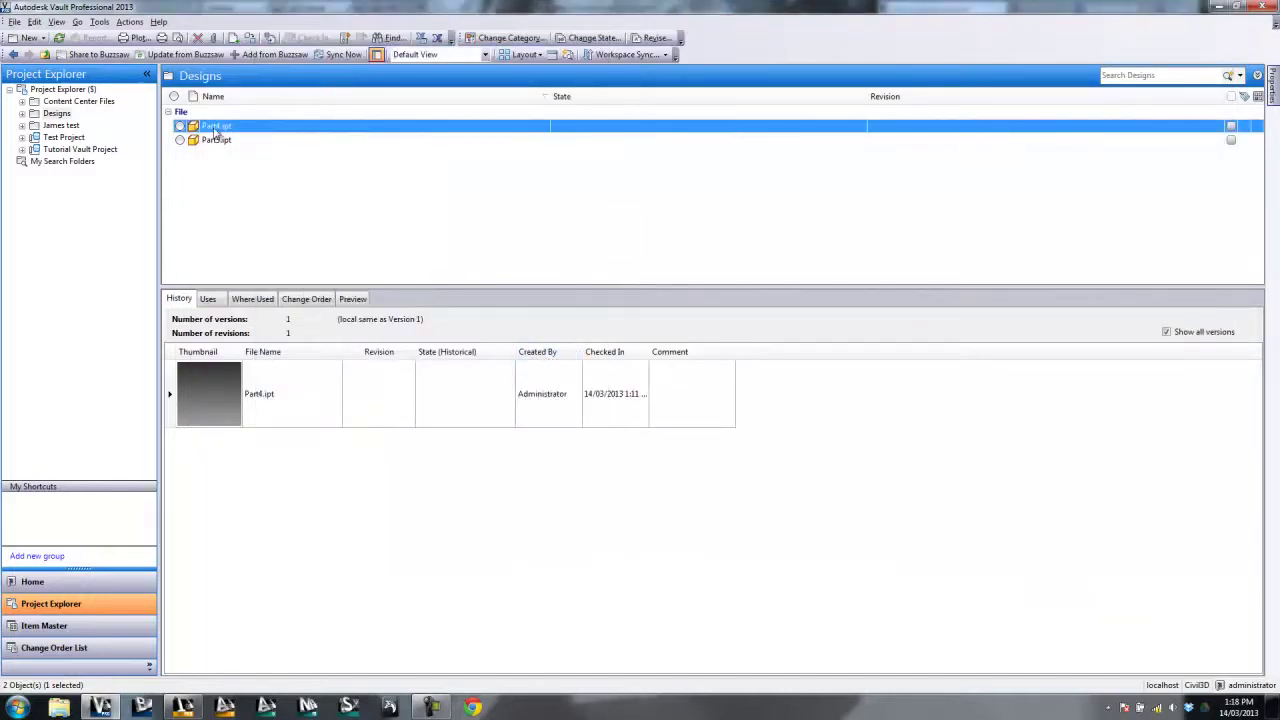
click(1273, 88)
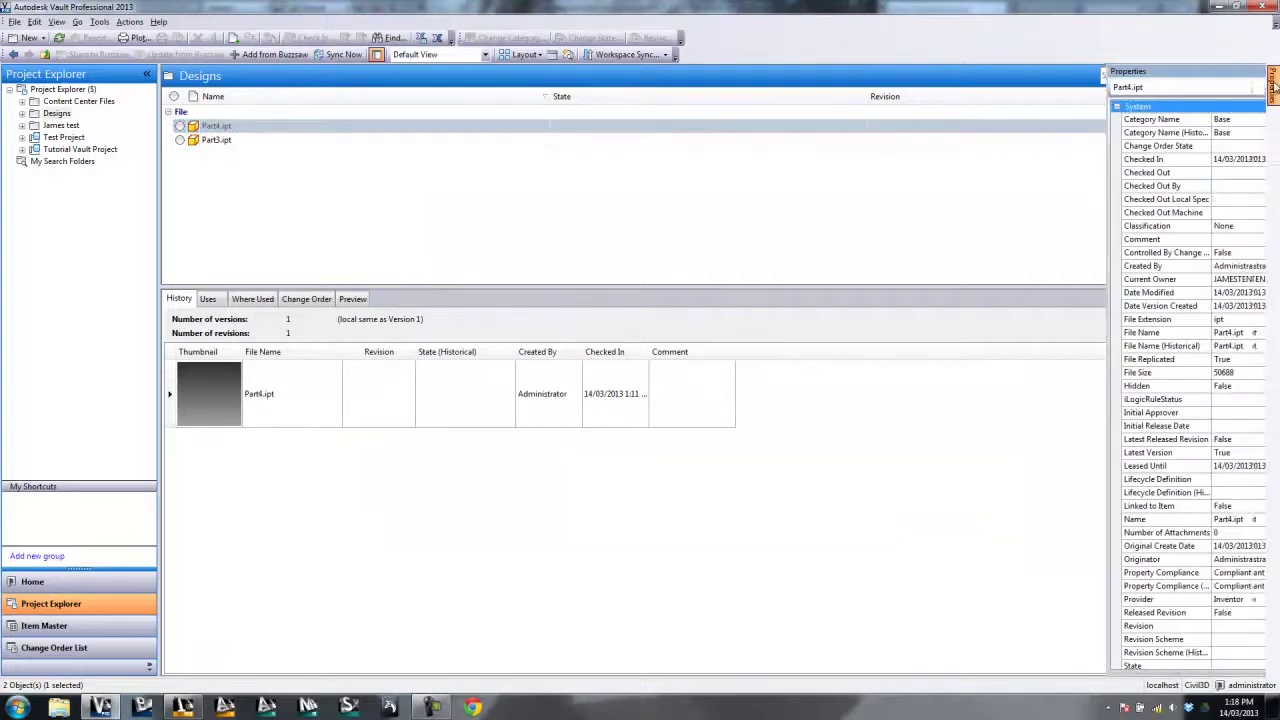
scroll(1160, 520, down, 6)
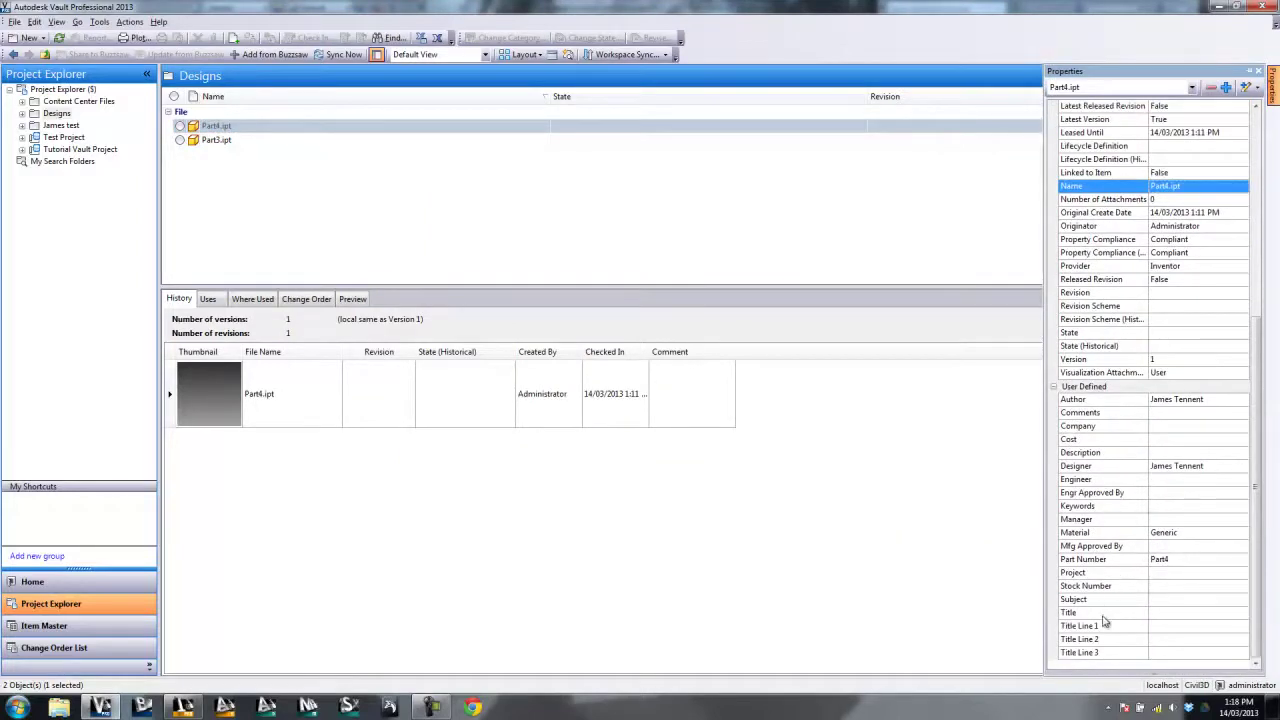
click(1111, 493)
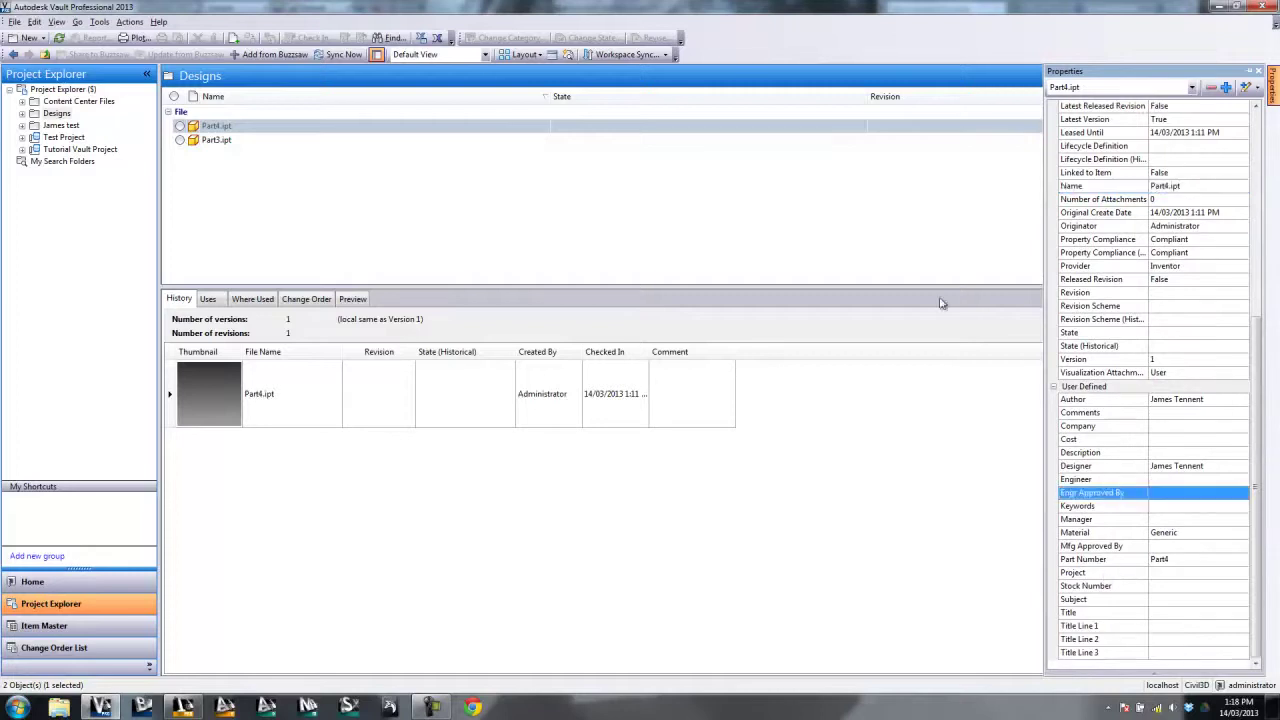
click(548, 128)
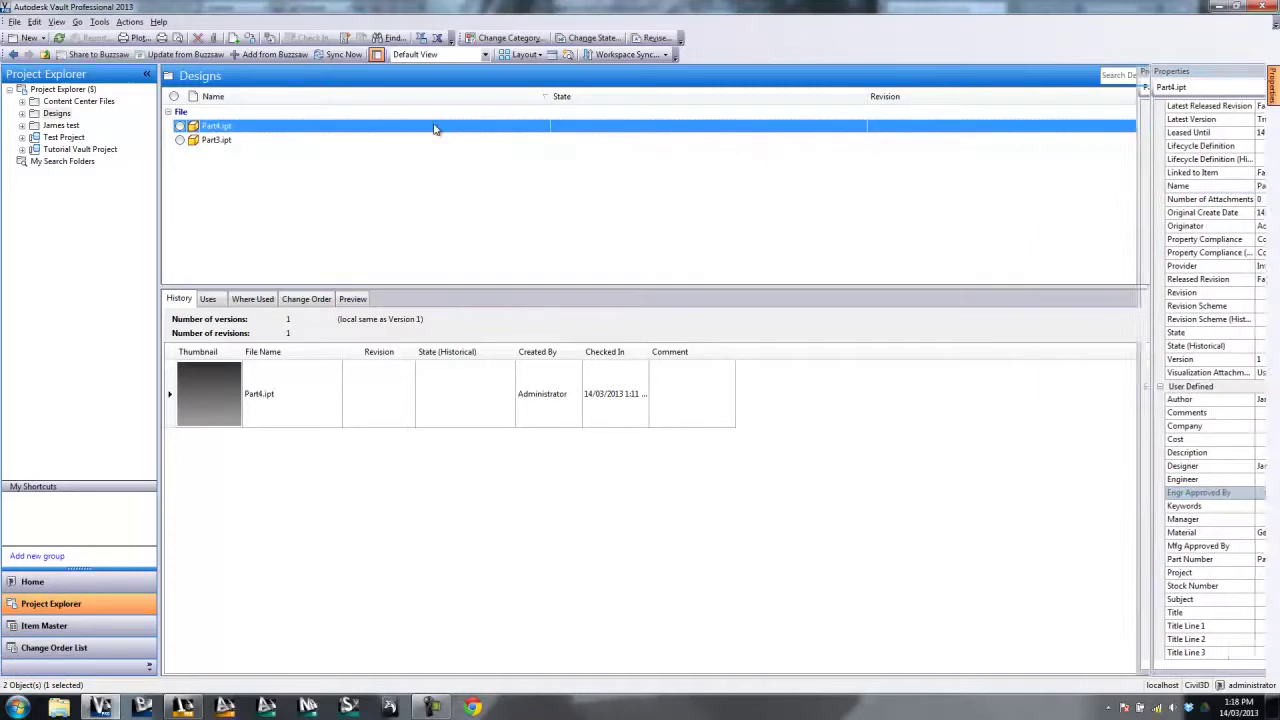
click(1273, 85)
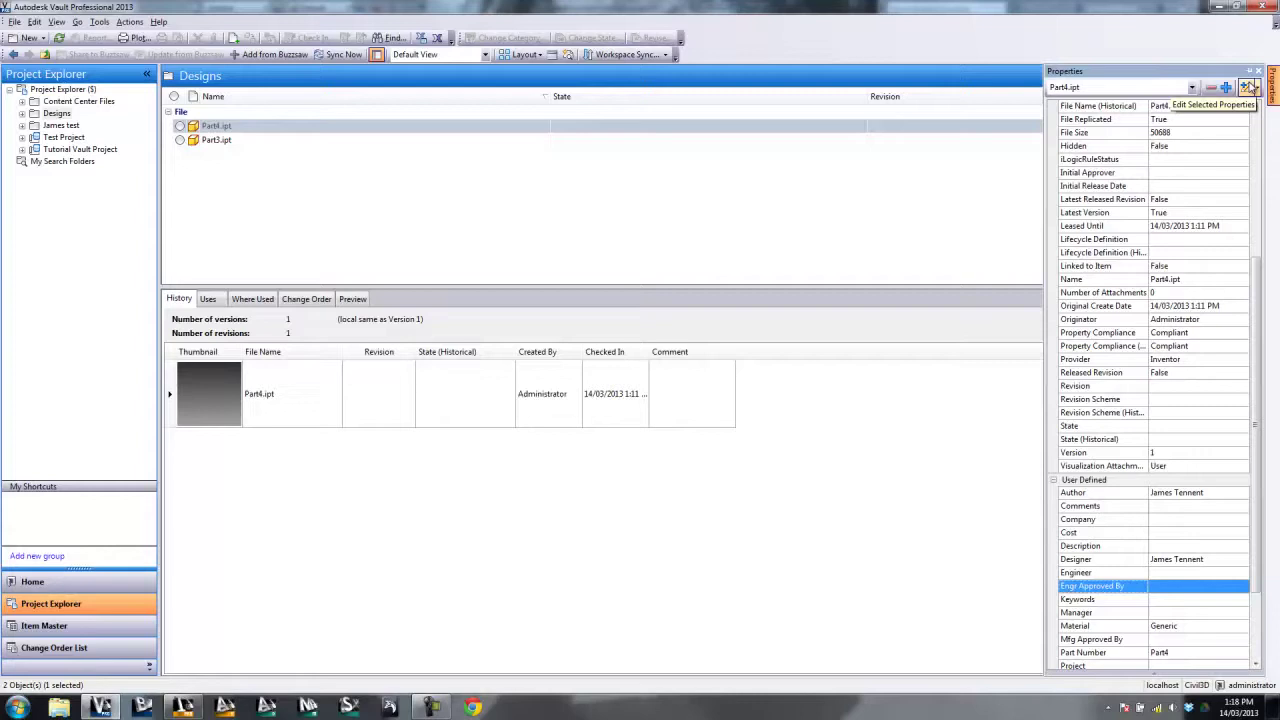
click(1258, 88)
- Open Property Edit for Part4.ipt and add Security Class as a shown column via Customize View
click(1200, 94)
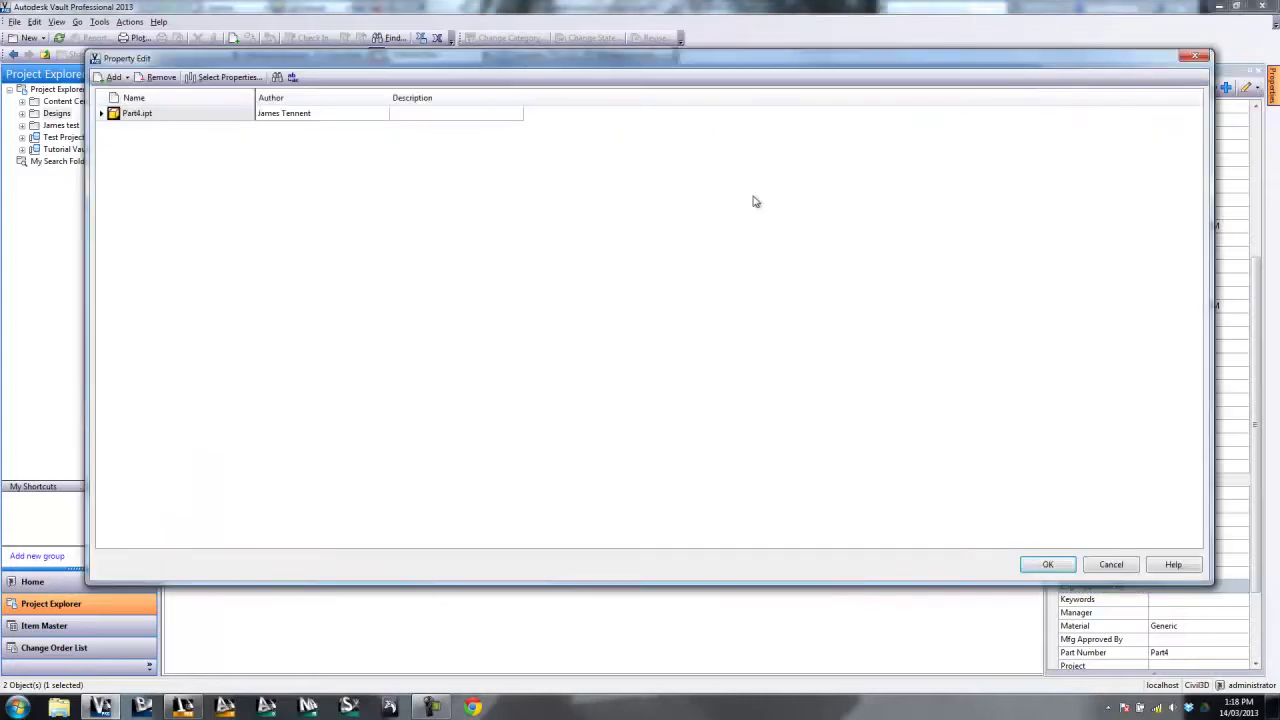
click(311, 110)
right_click(297, 97)
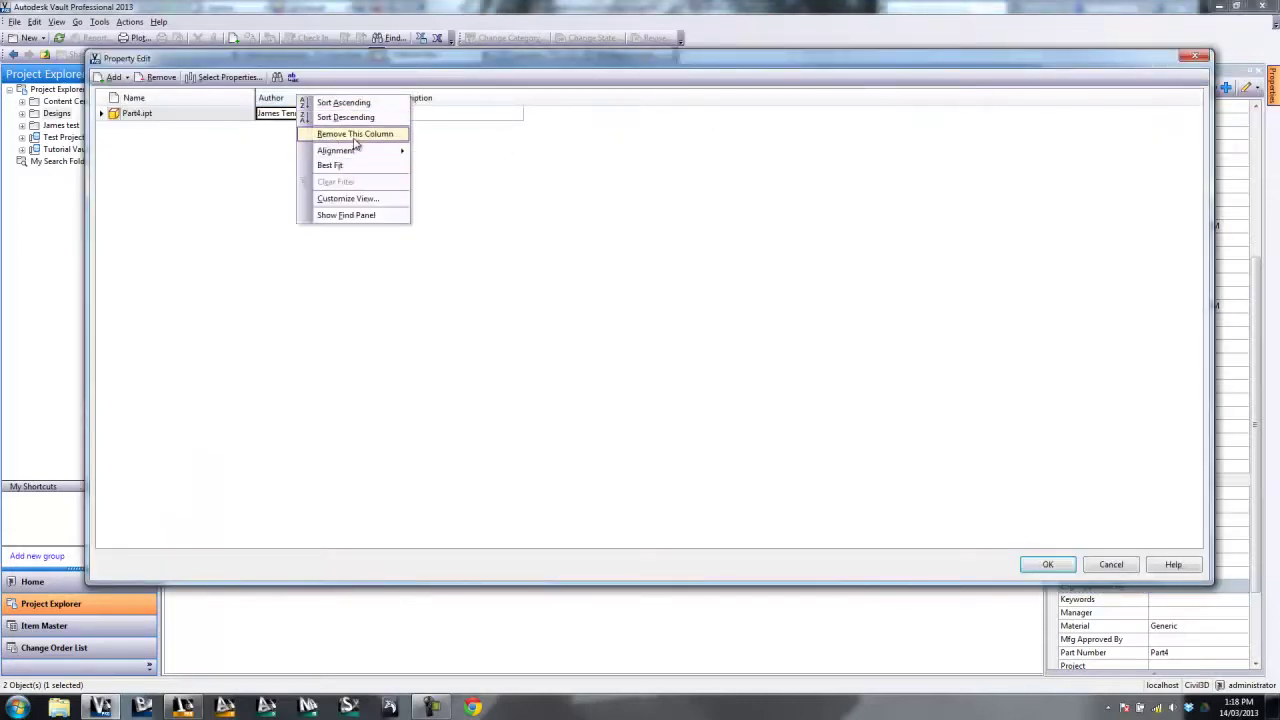
click(350, 198)
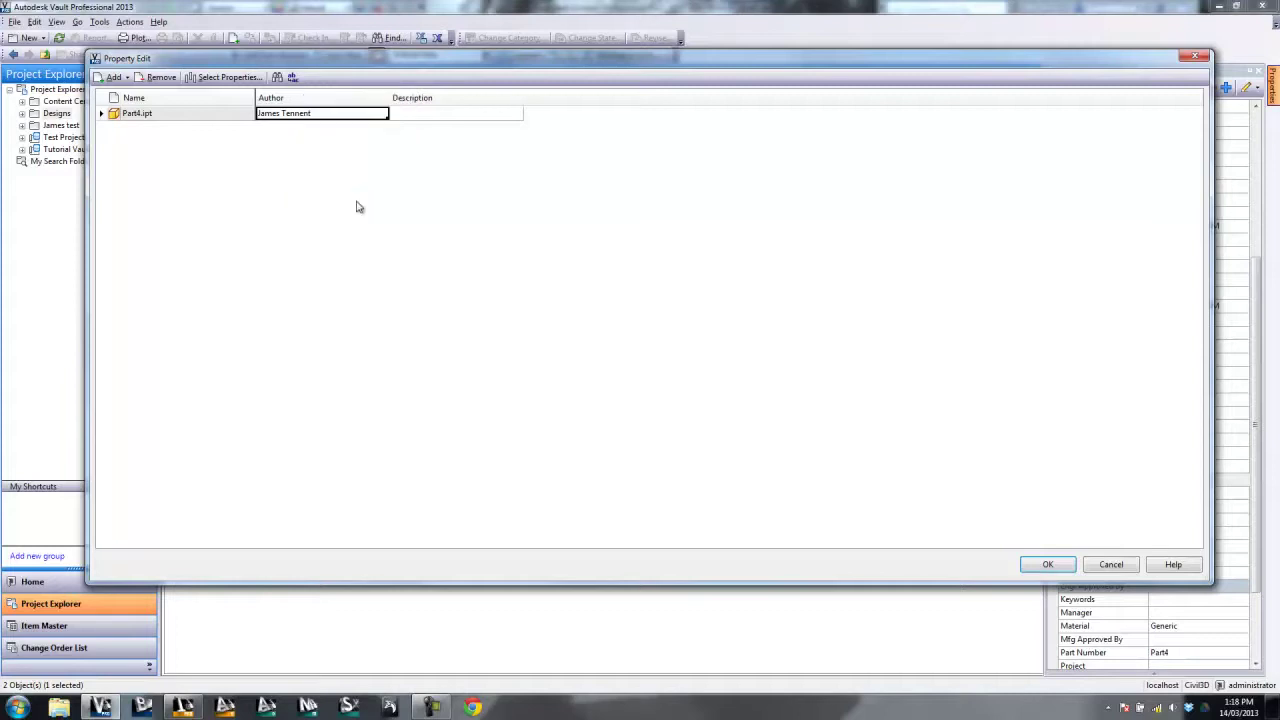
click(561, 273)
scroll(575, 340, down, 10)
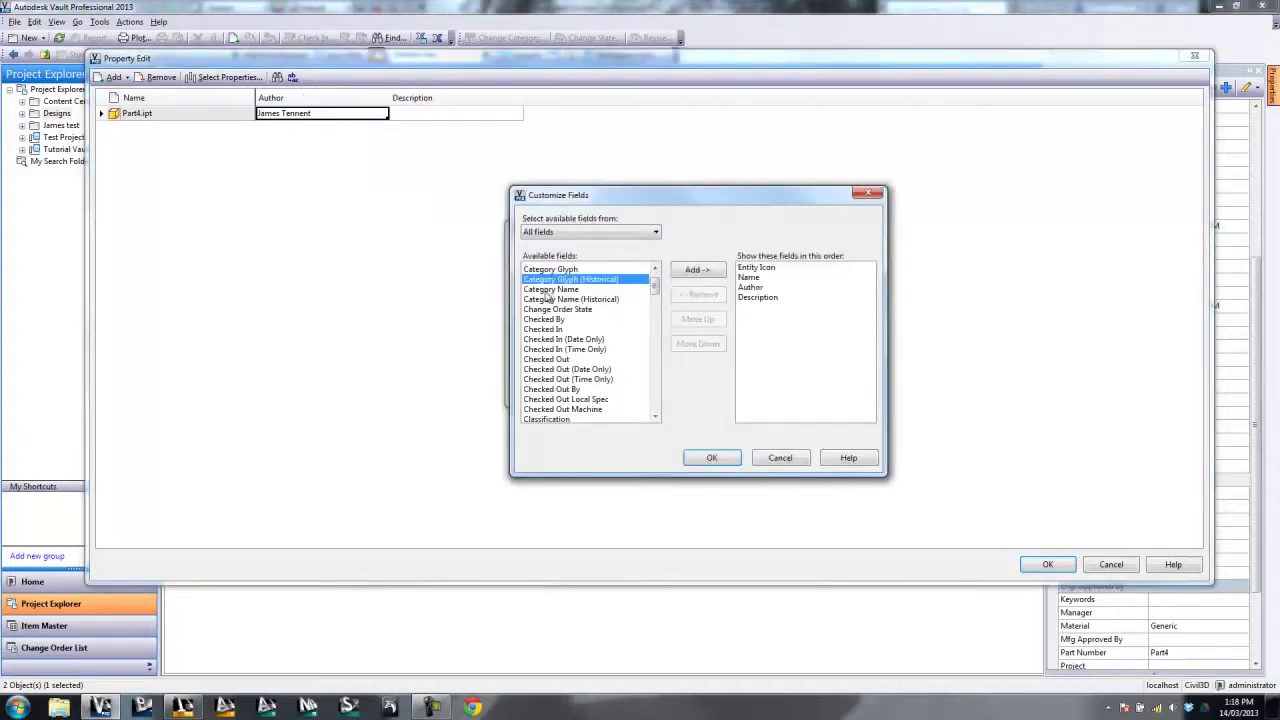
scroll(575, 380, down, 5)
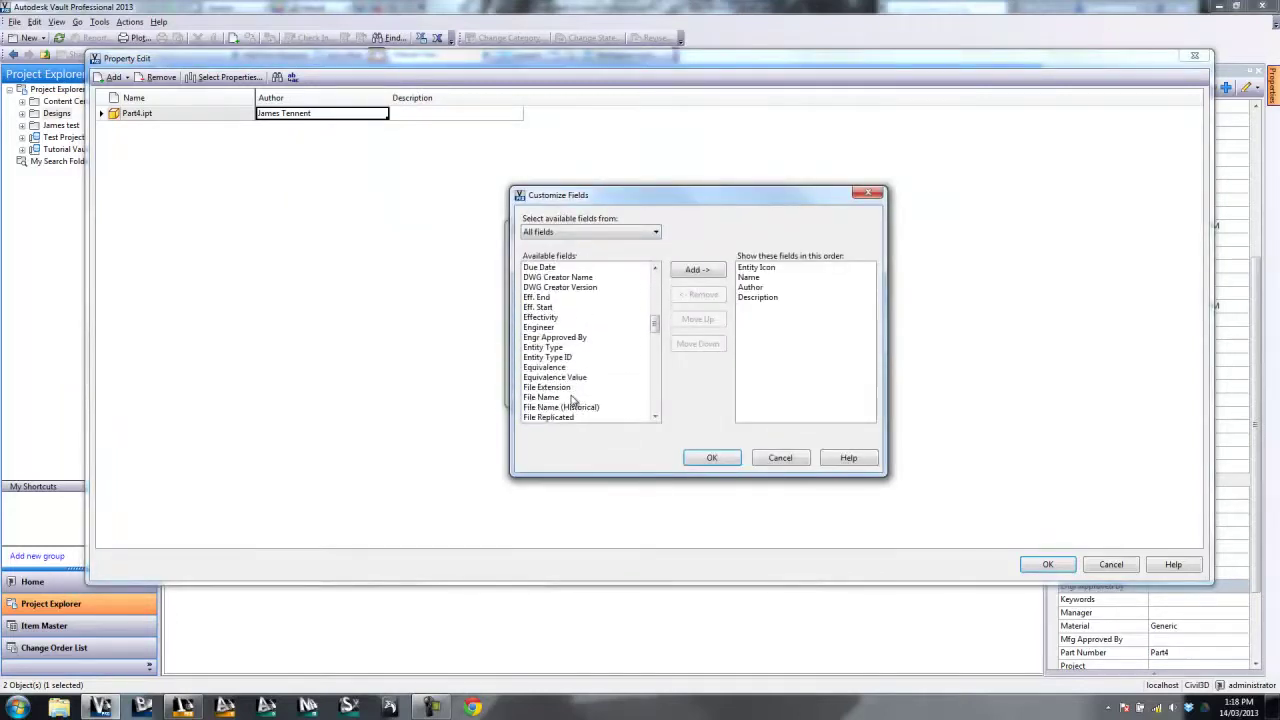
scroll(576, 396, down, 7)
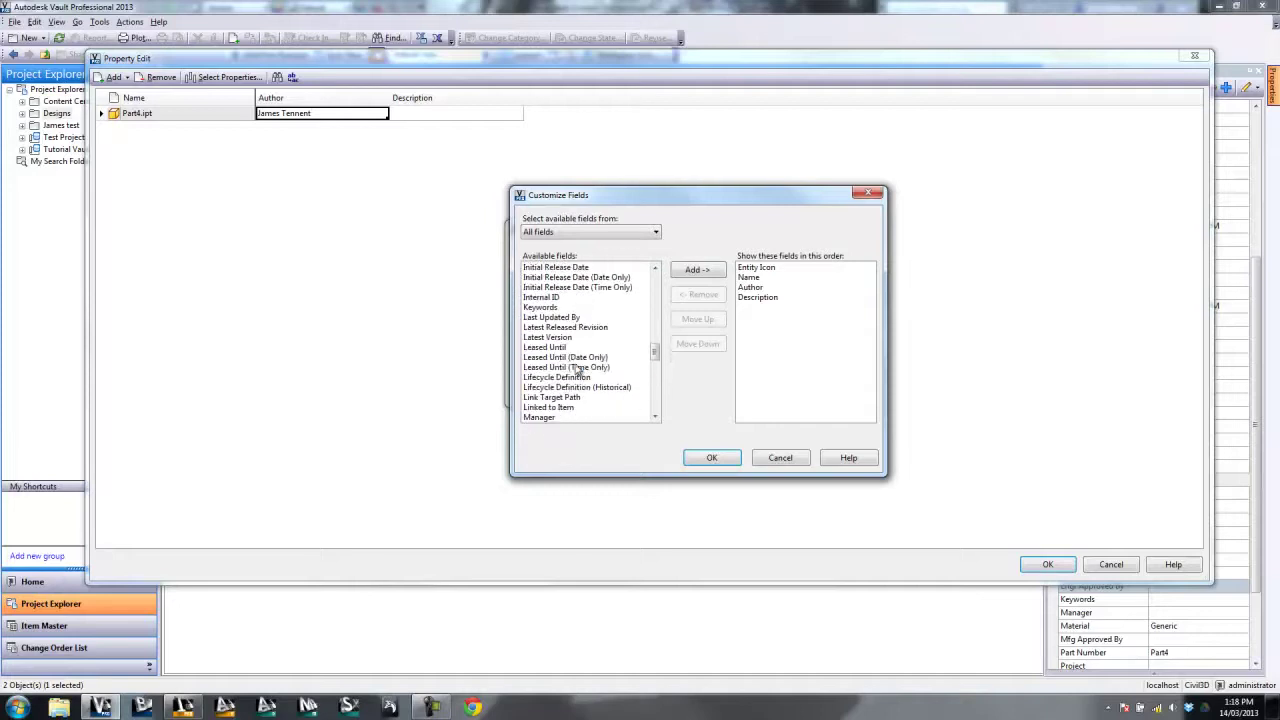
click(591, 368)
key(s)
scroll(590, 385, down, 1)
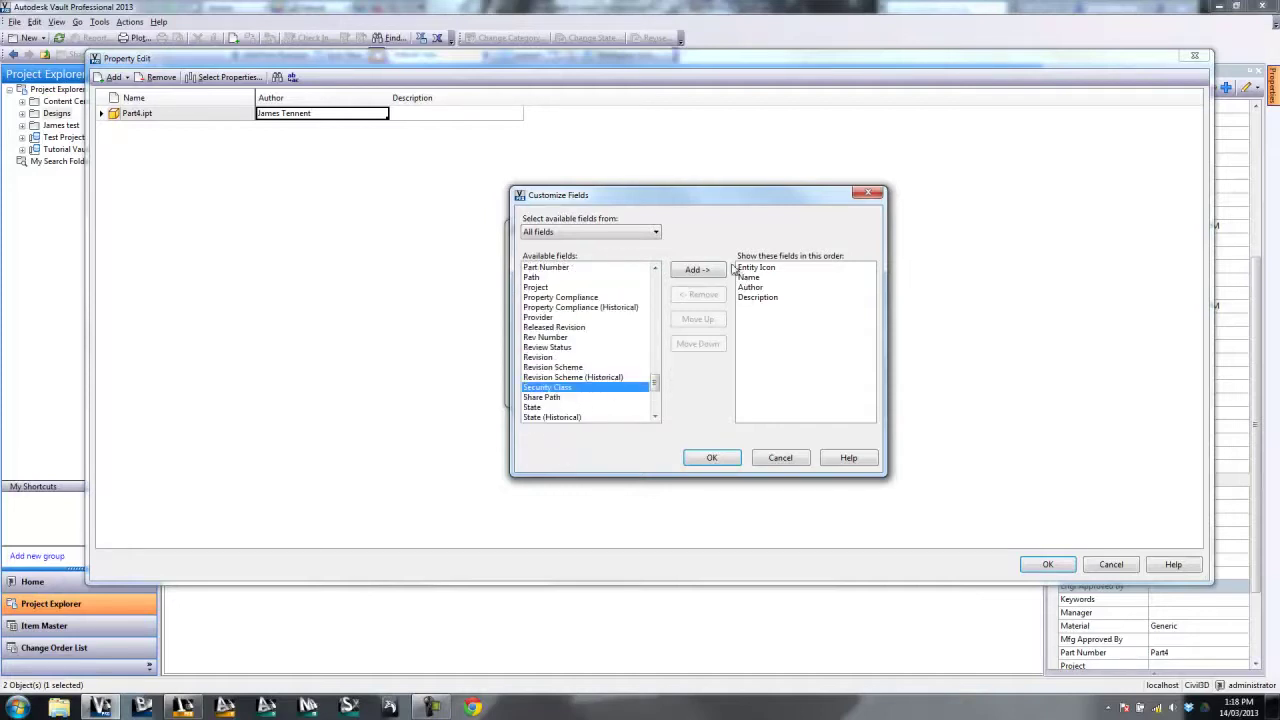
click(697, 270)
click(720, 458)
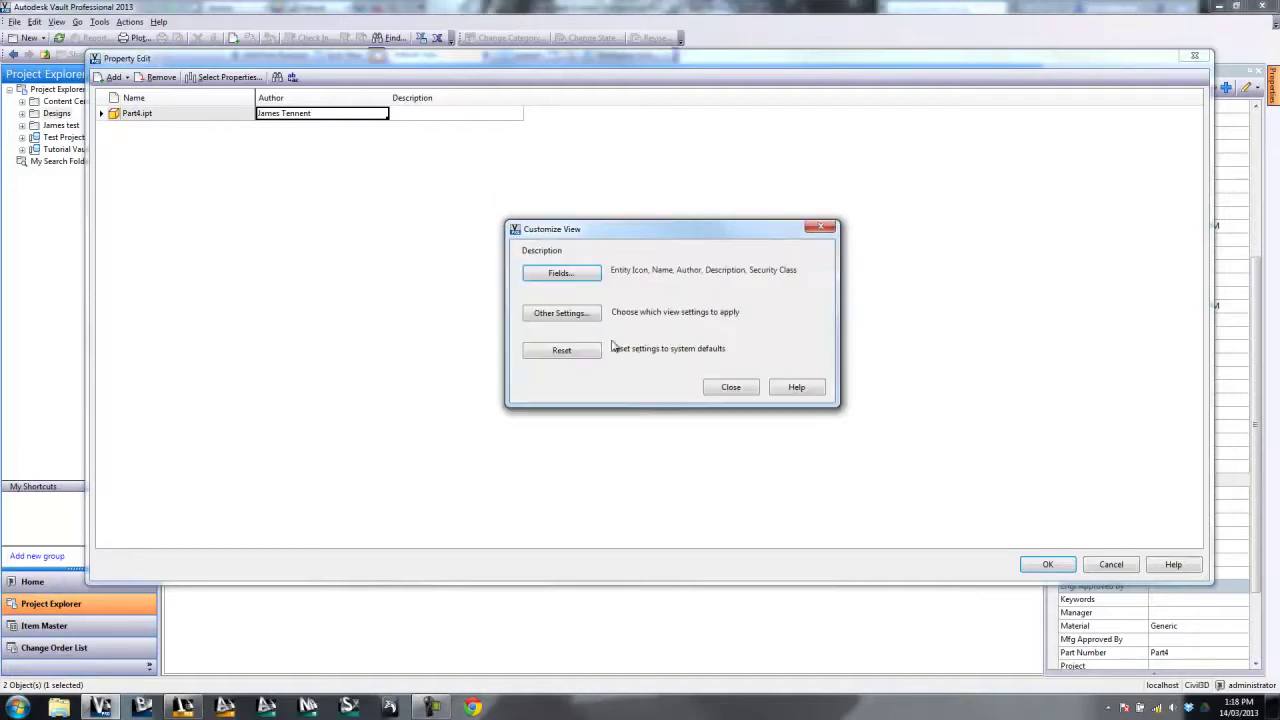
click(752, 388)
- Enter Com as Part4.ipt's Security Class and save the property edit
click(546, 114)
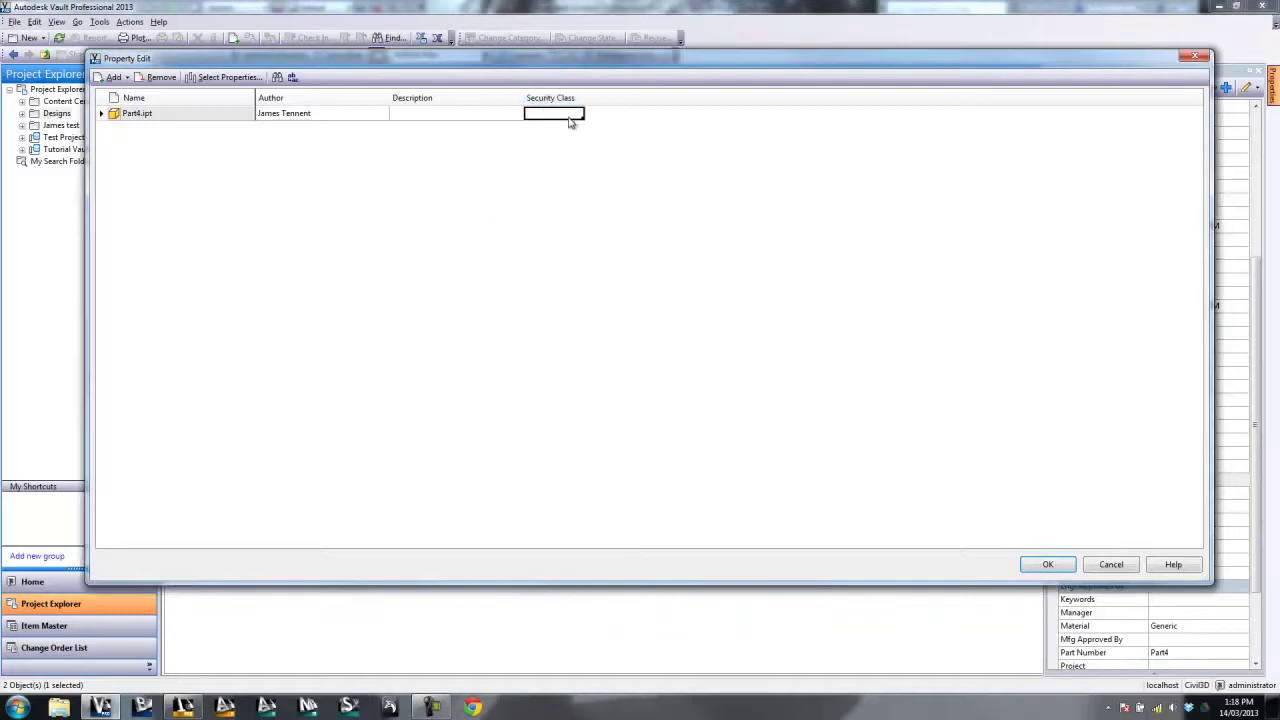
click(568, 116)
click(595, 117)
text(Com)
click(1044, 565)
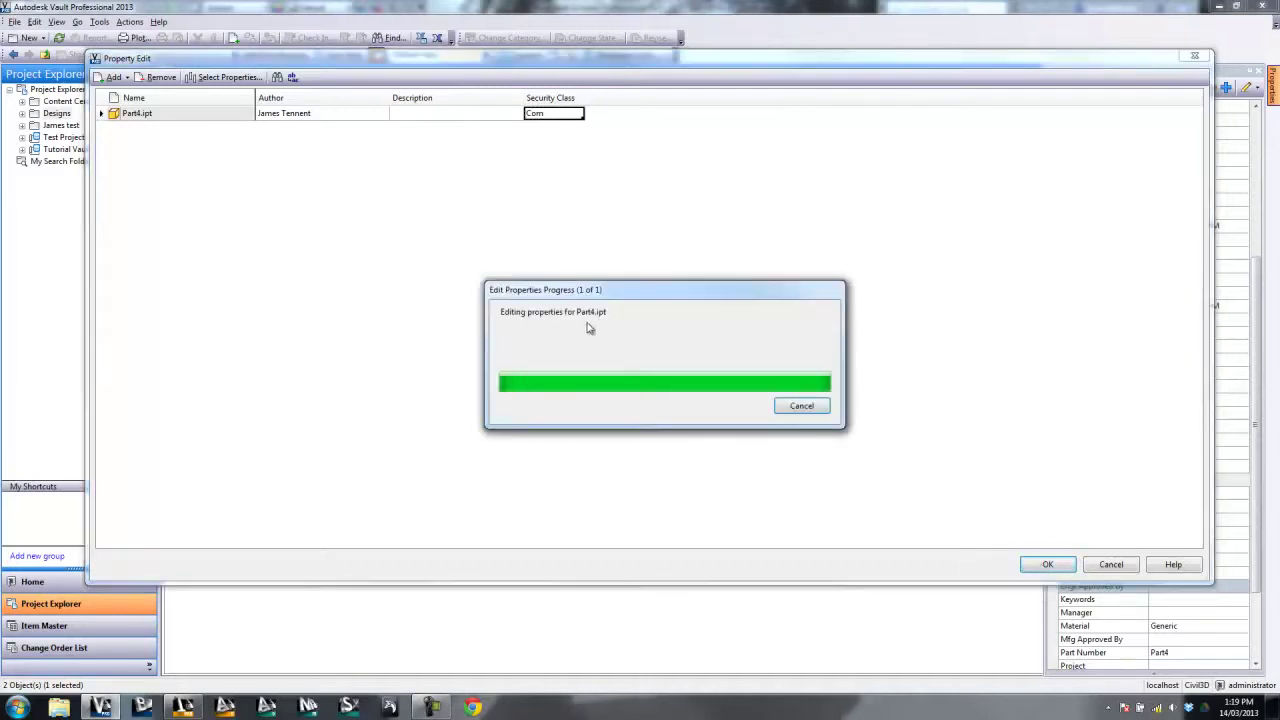
click(1108, 564)
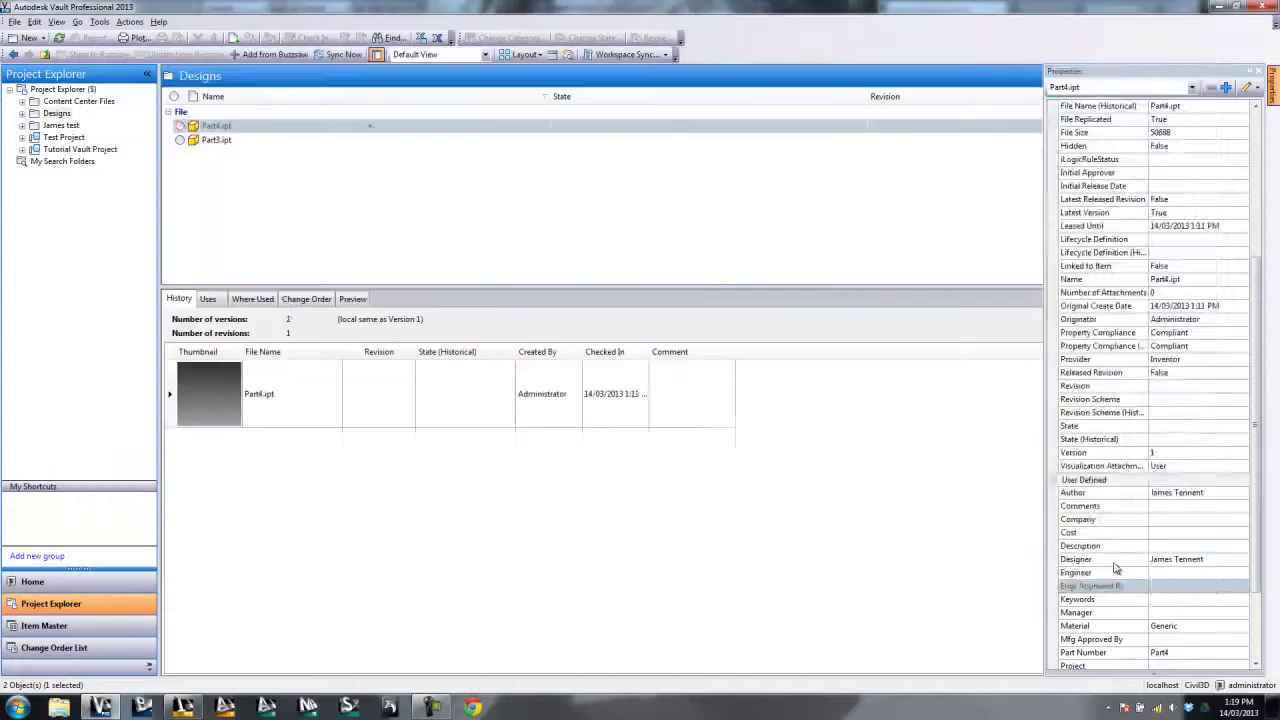
- Verify Part4.ipt's Security Class reads Com, then Get/Checkout the file
click(368, 128)
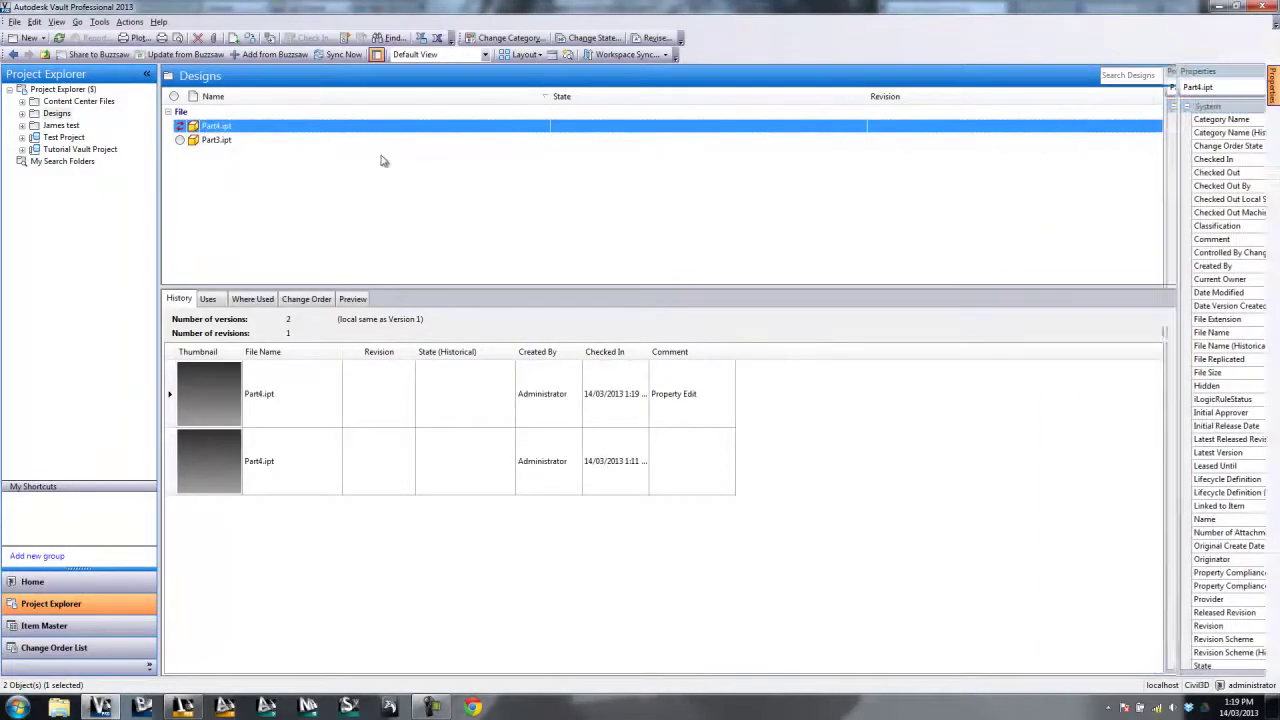
mouse_move(1274, 85)
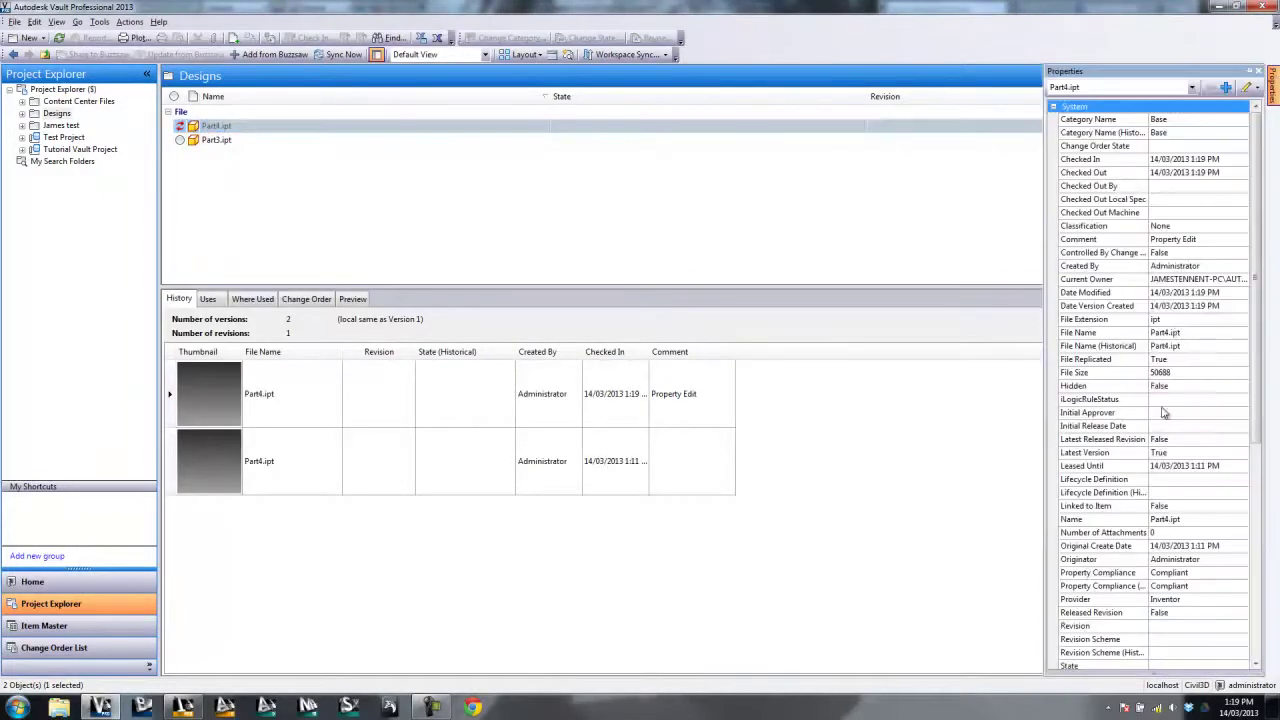
scroll(1166, 413, down, 10)
click(1085, 572)
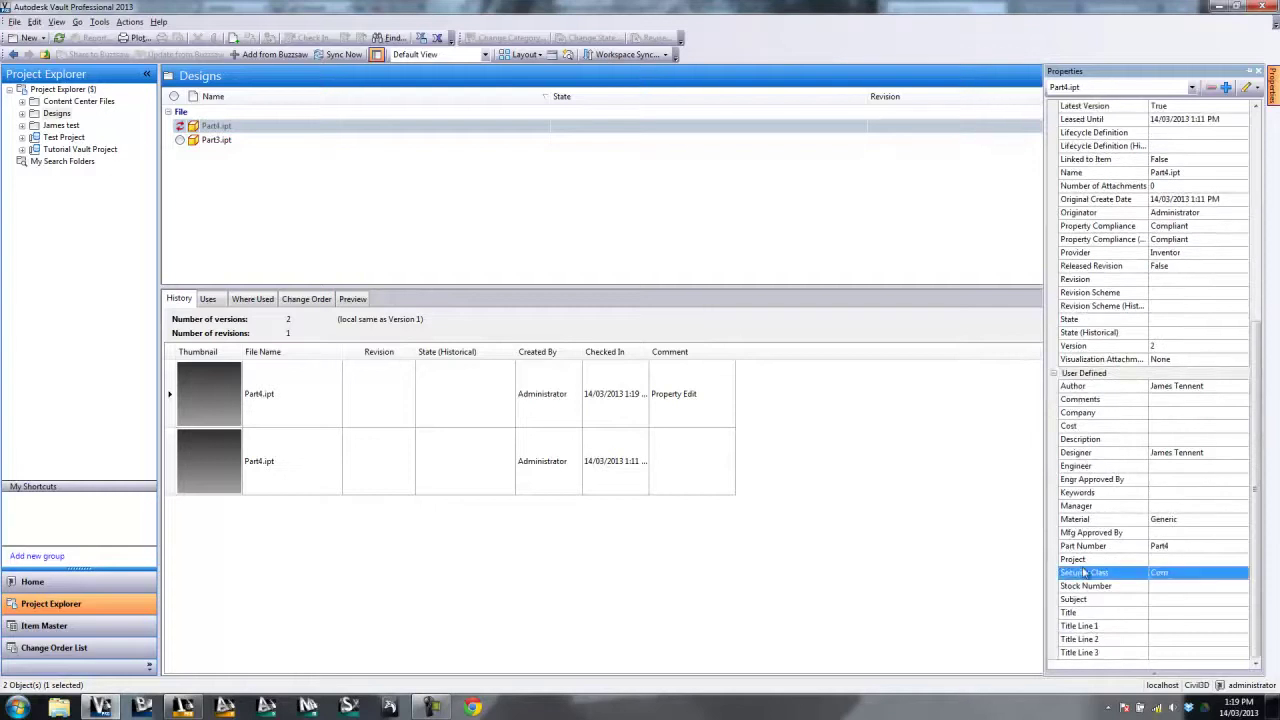
right_click(275, 128)
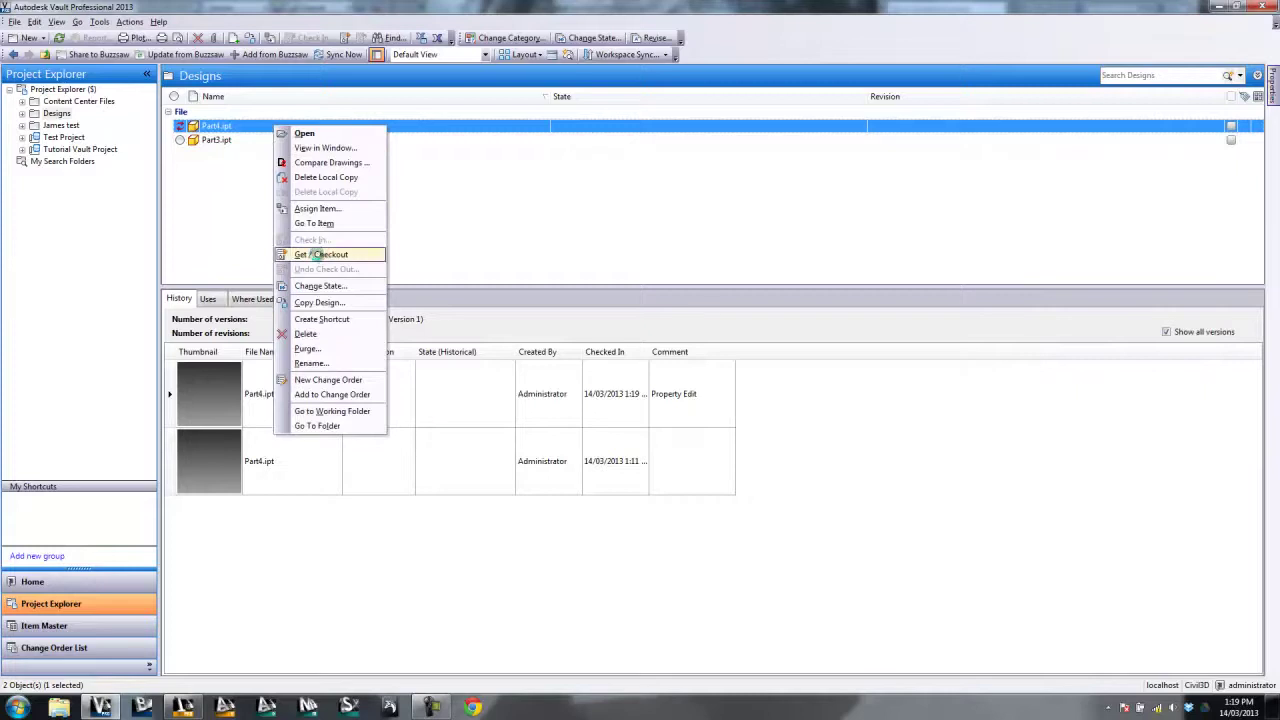
click(313, 254)
- Confirm the checkout, then close and reopen Part4.ipt in Inventor
click(523, 443)
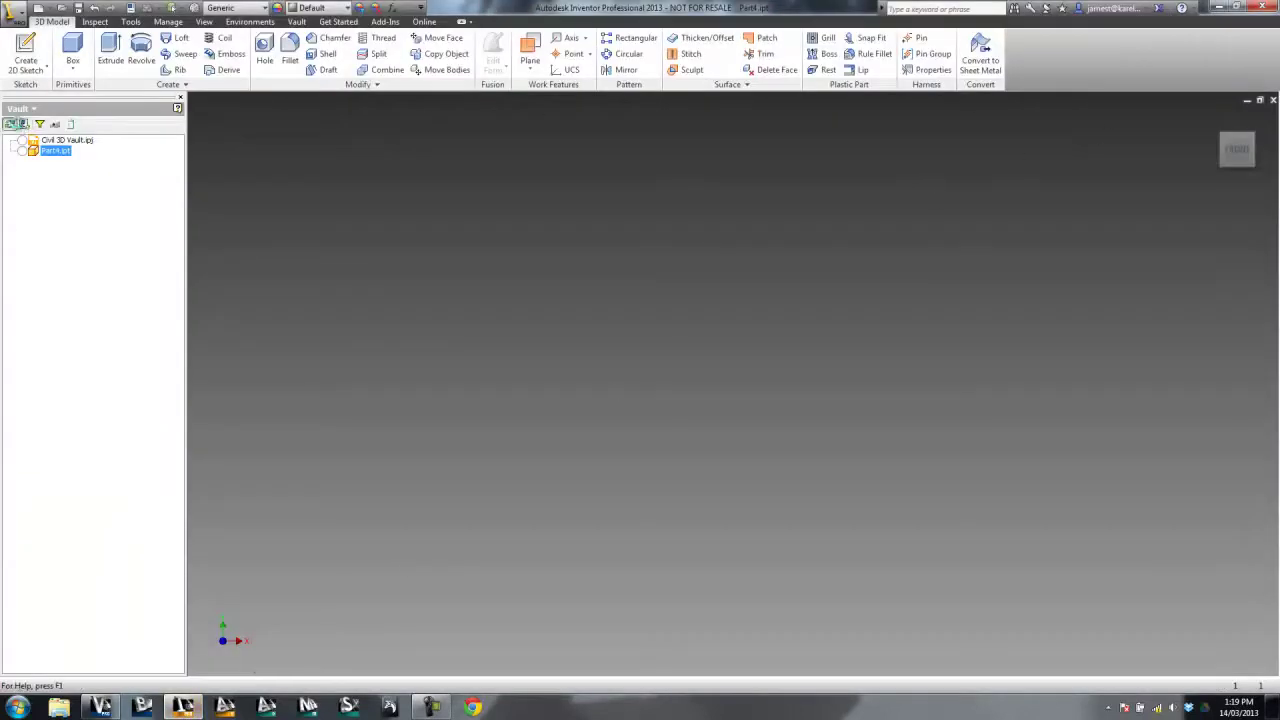
click(1273, 100)
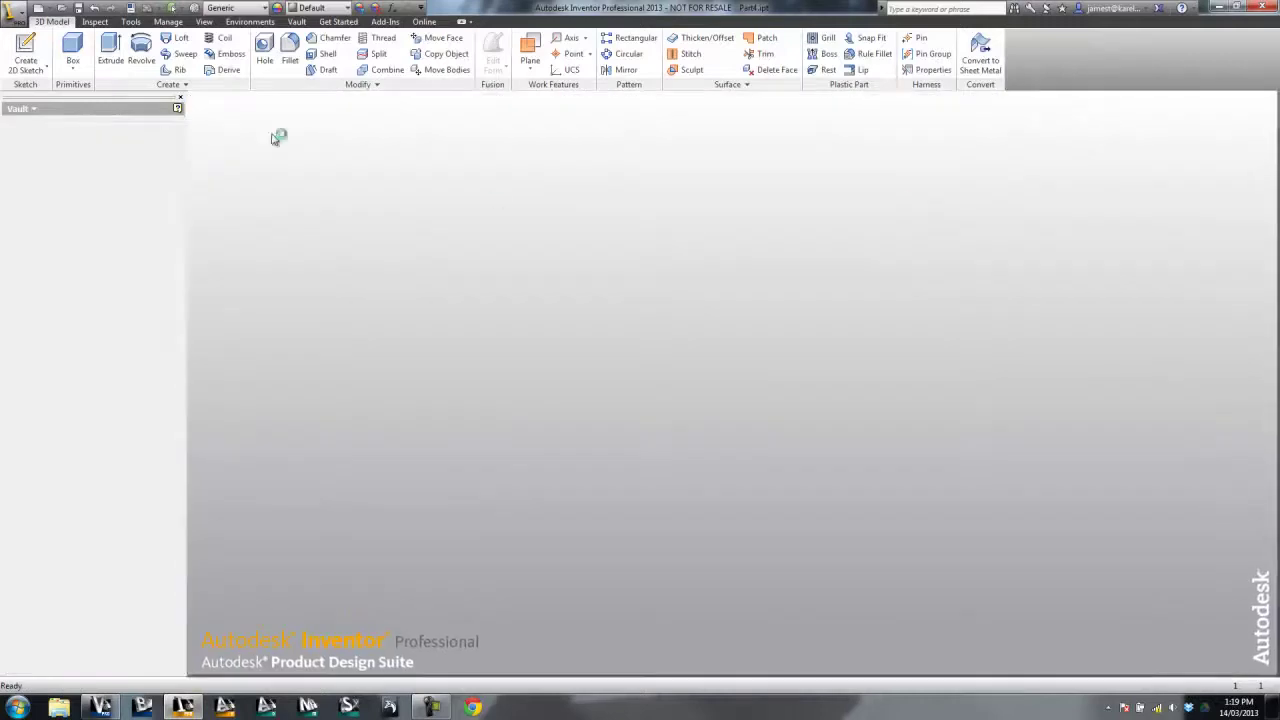
click(42, 45)
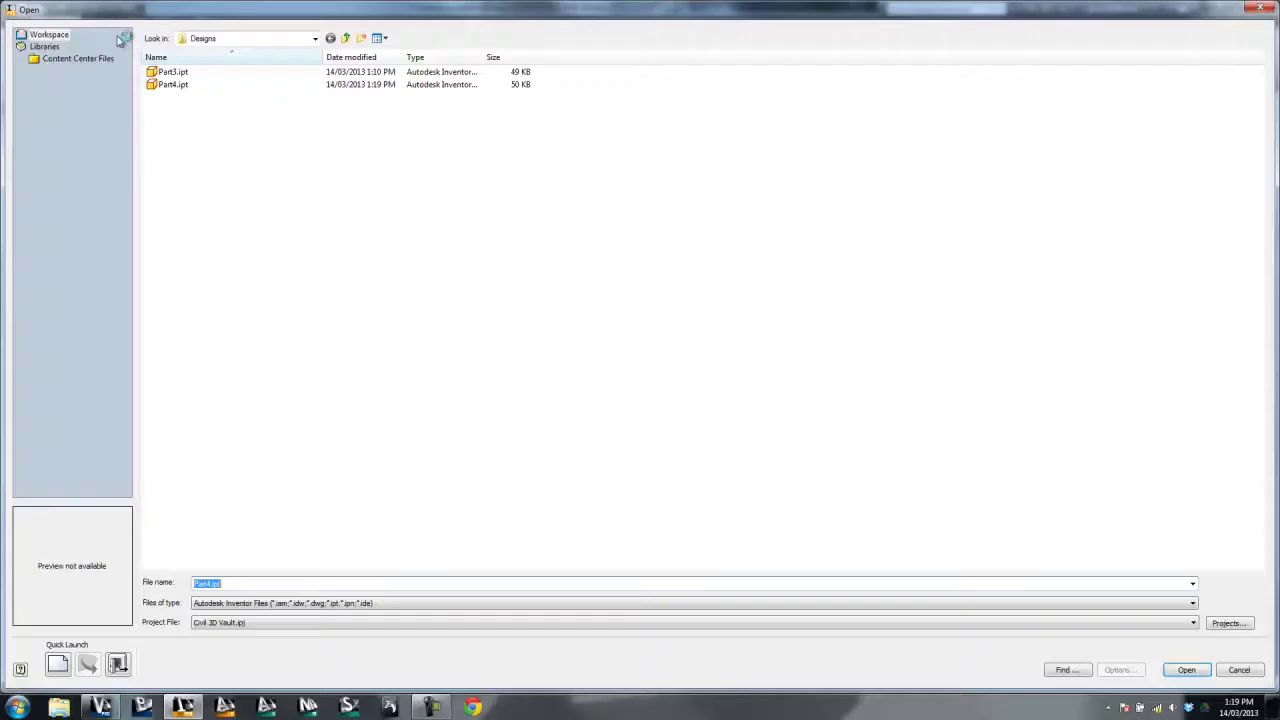
click(168, 84)
click(1186, 670)
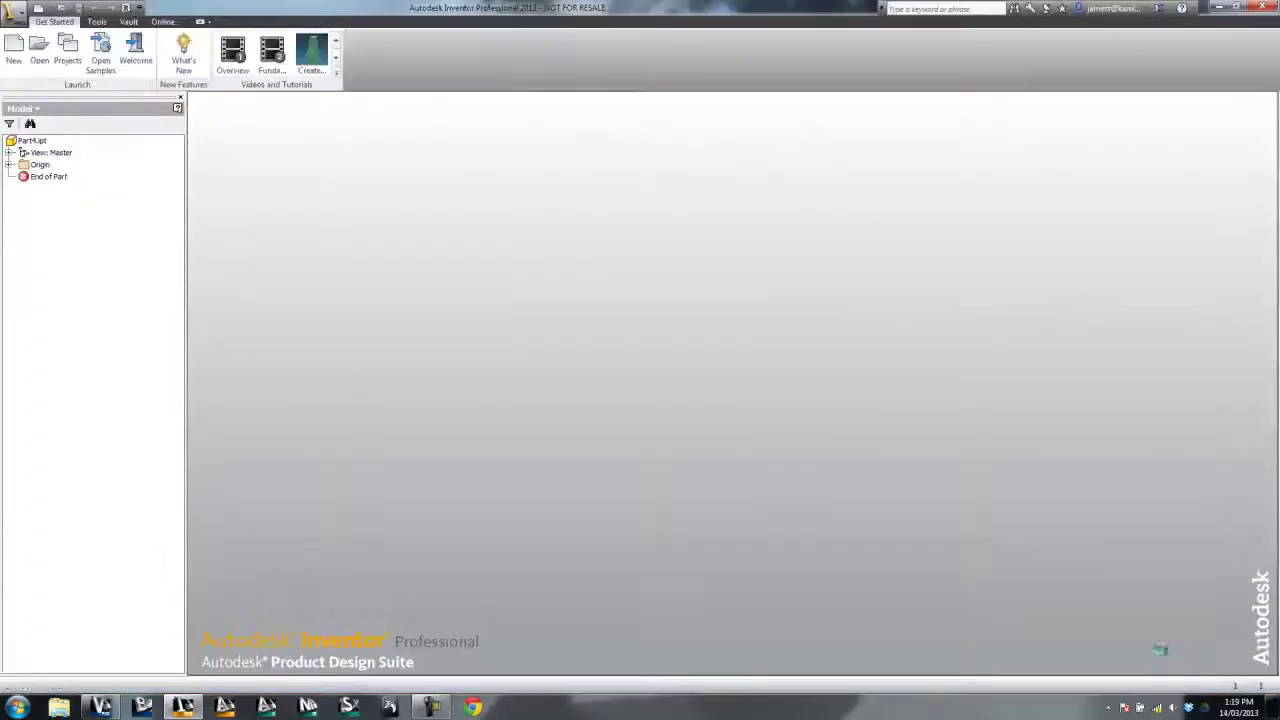
- Verify Part4's custom Security Class iProperty reads Com, then close iProperties
click(130, 8)
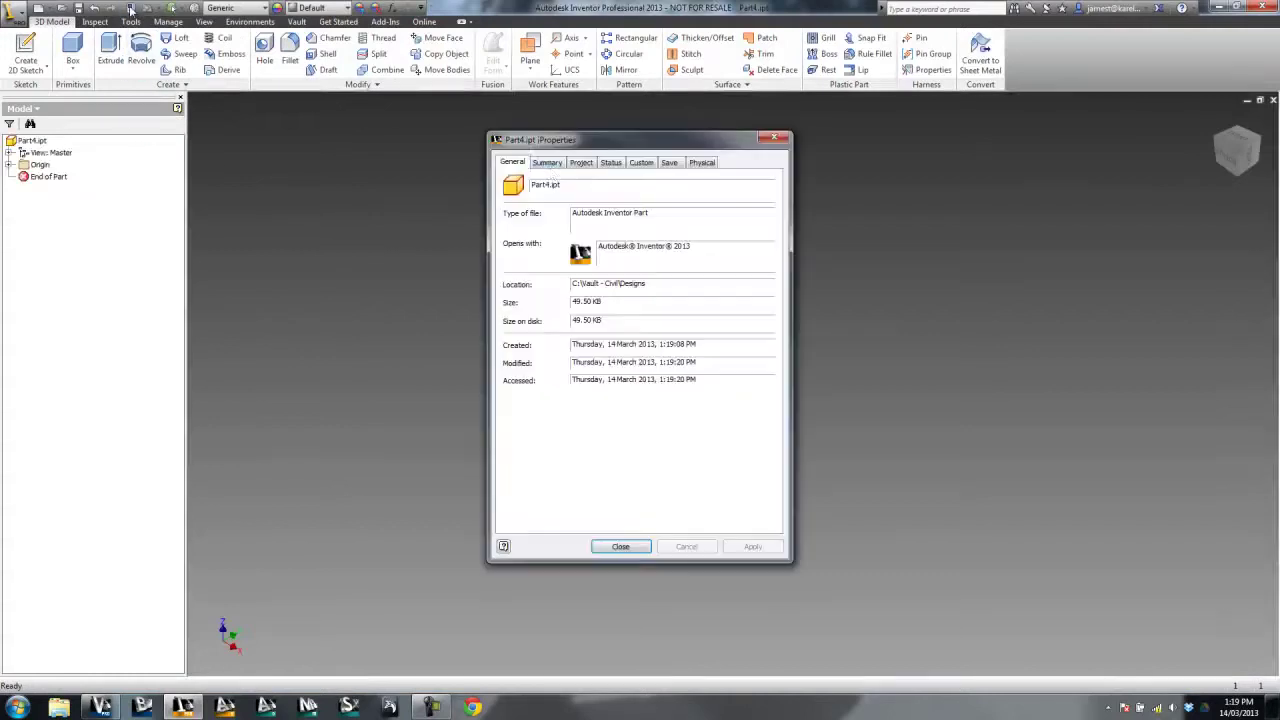
click(642, 163)
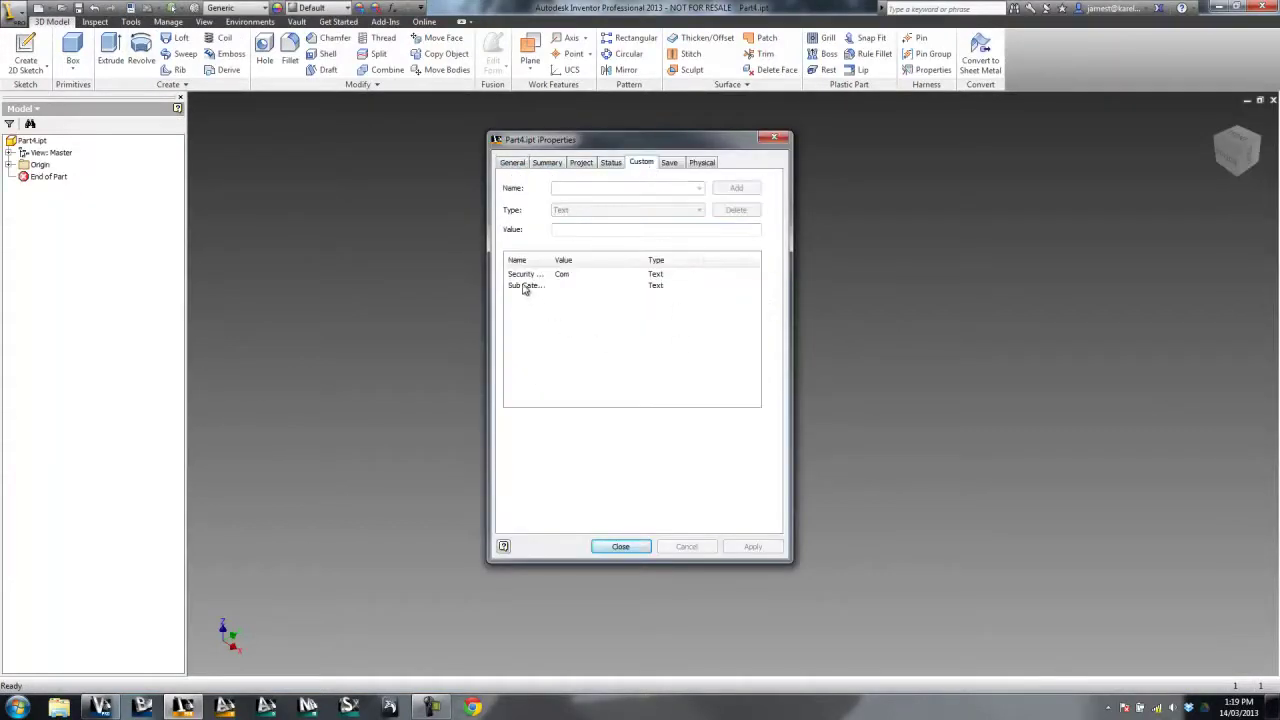
drag(551, 262, 600, 260)
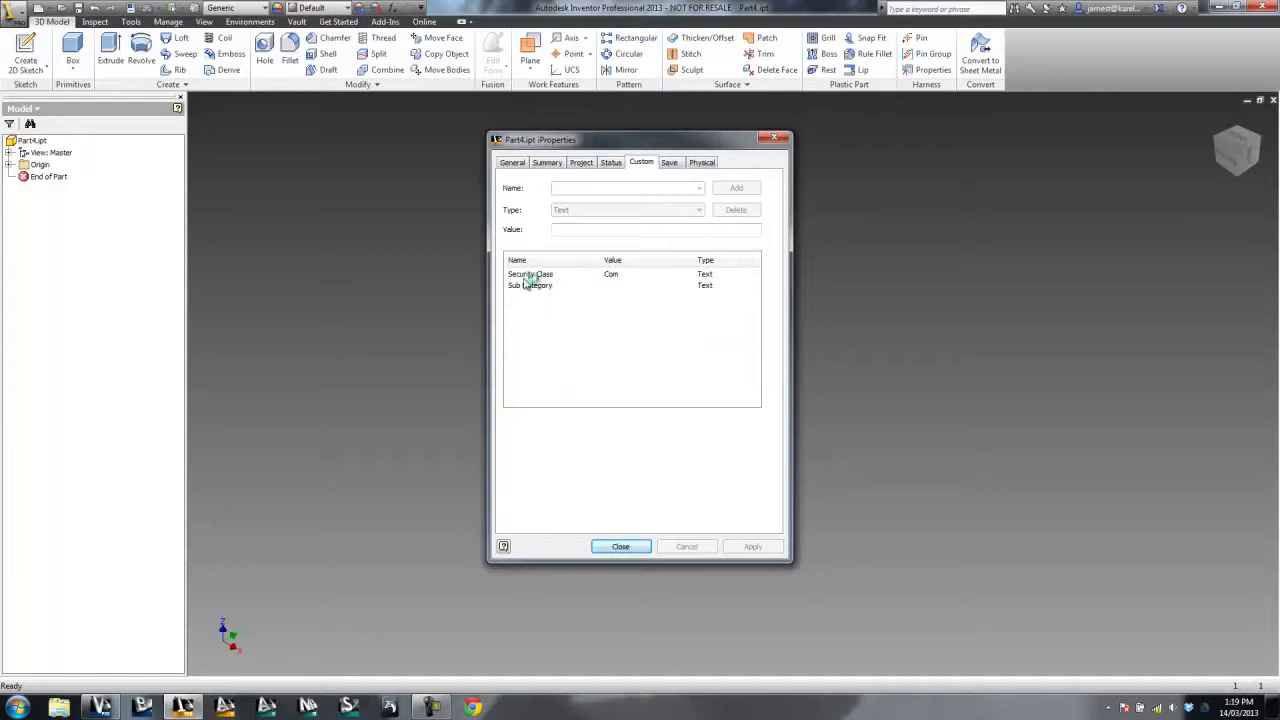
click(621, 277)
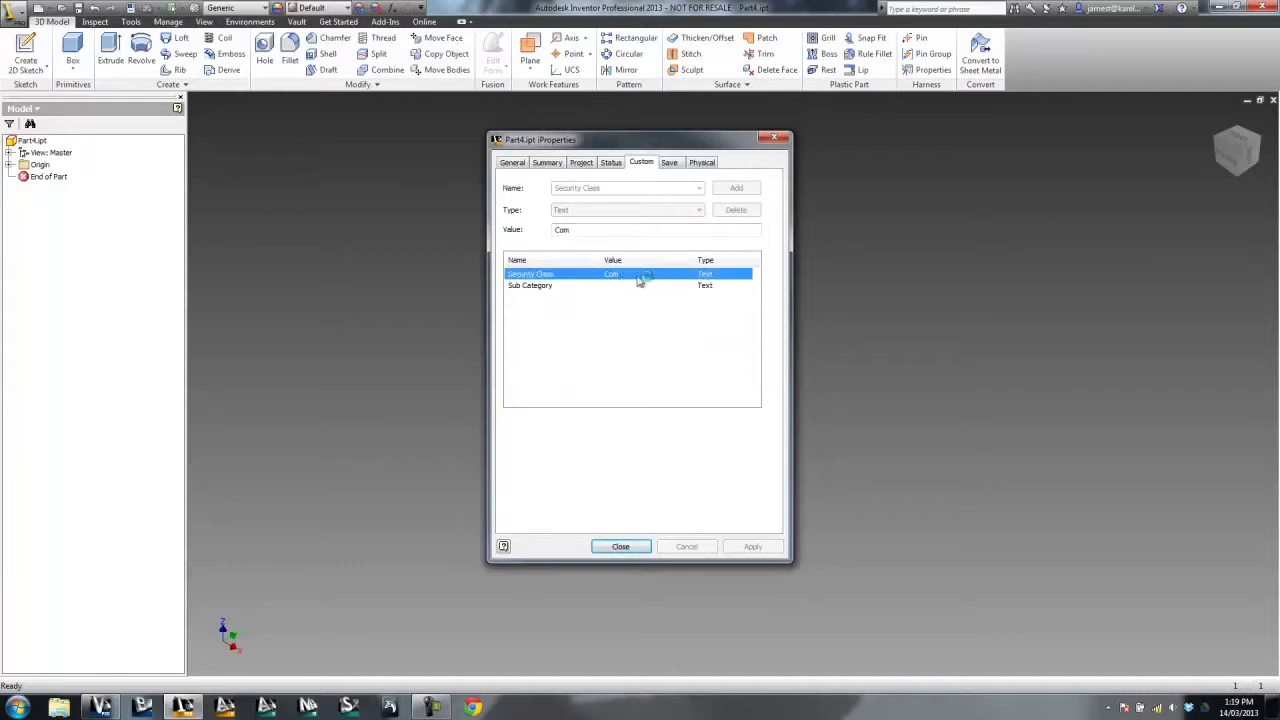
click(776, 142)
- Check out Part4.ipt for editing from the Vault browser
click(38, 109)
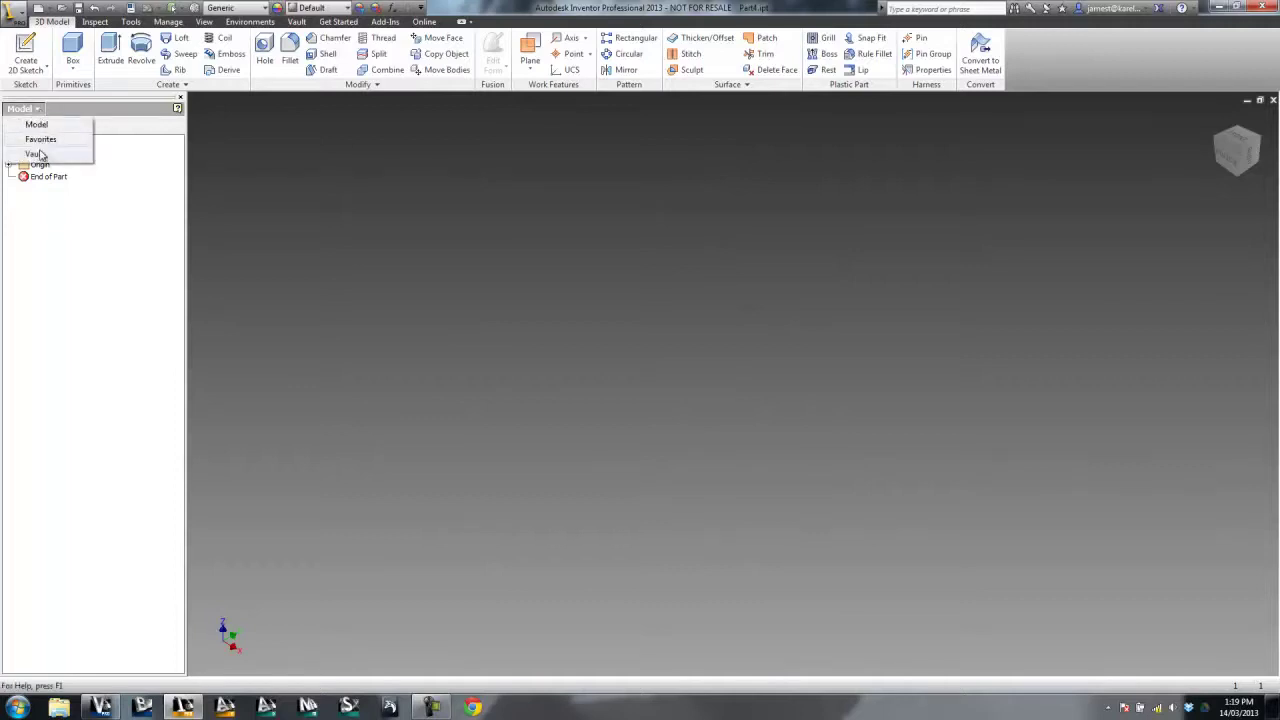
click(35, 154)
right_click(56, 150)
click(86, 208)
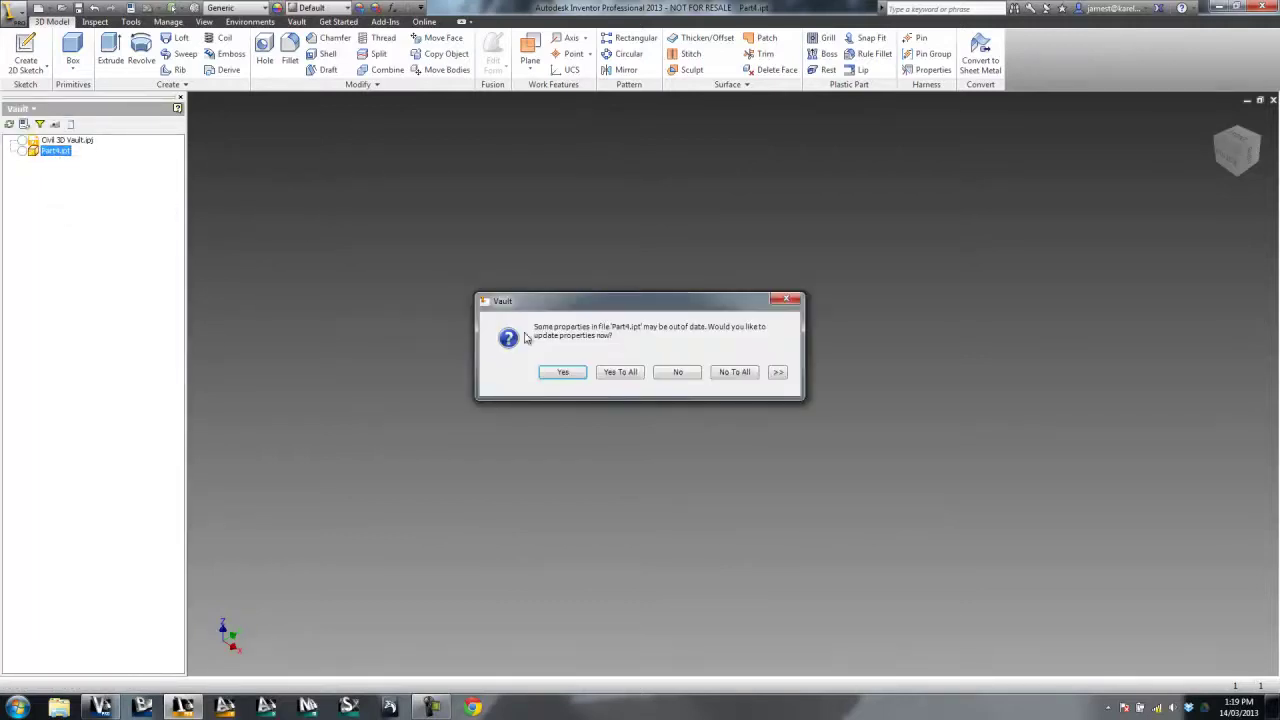
click(612, 373)
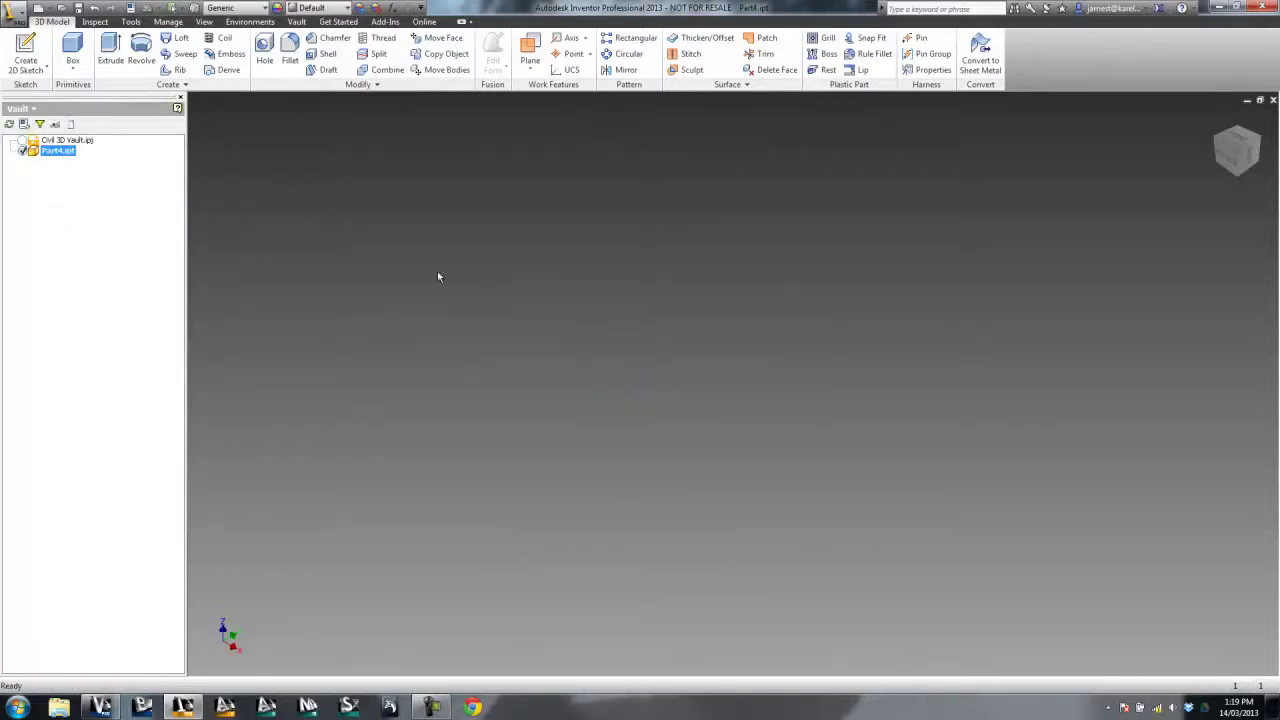
- Change Part4's custom Security Class iProperty from Com to other
click(125, 17)
click(641, 162)
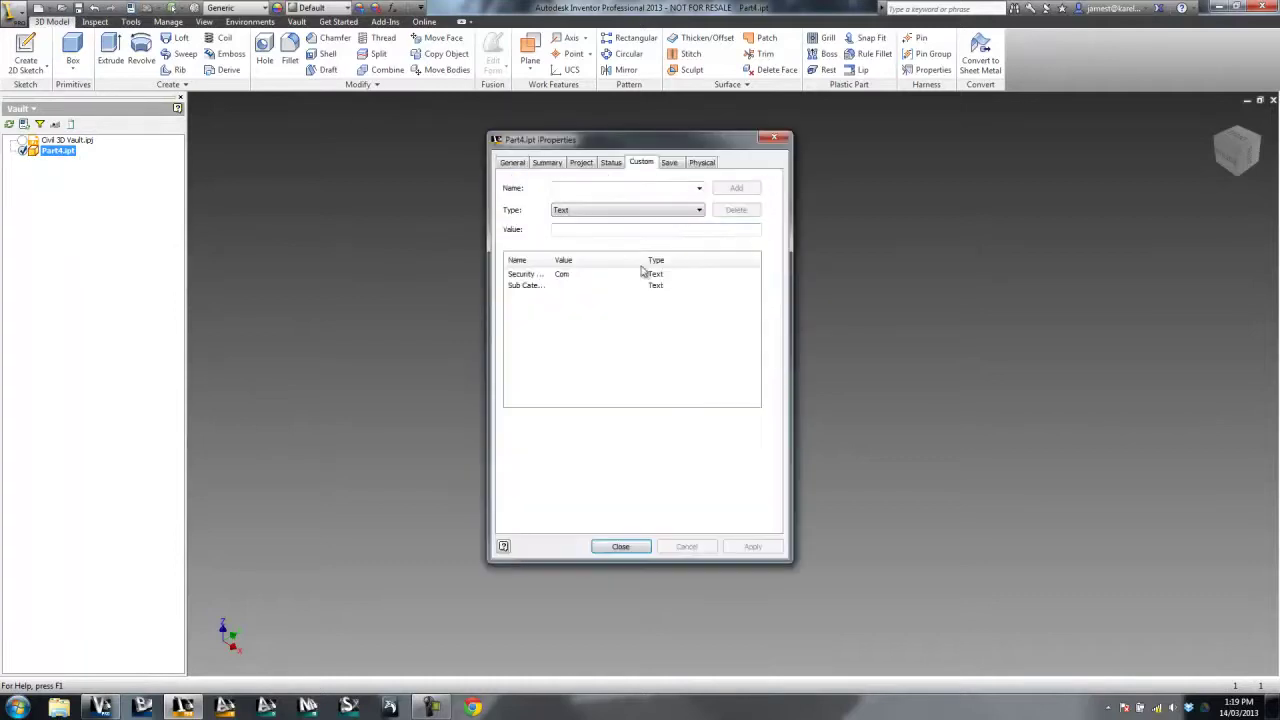
click(574, 276)
click(575, 276)
click(580, 229)
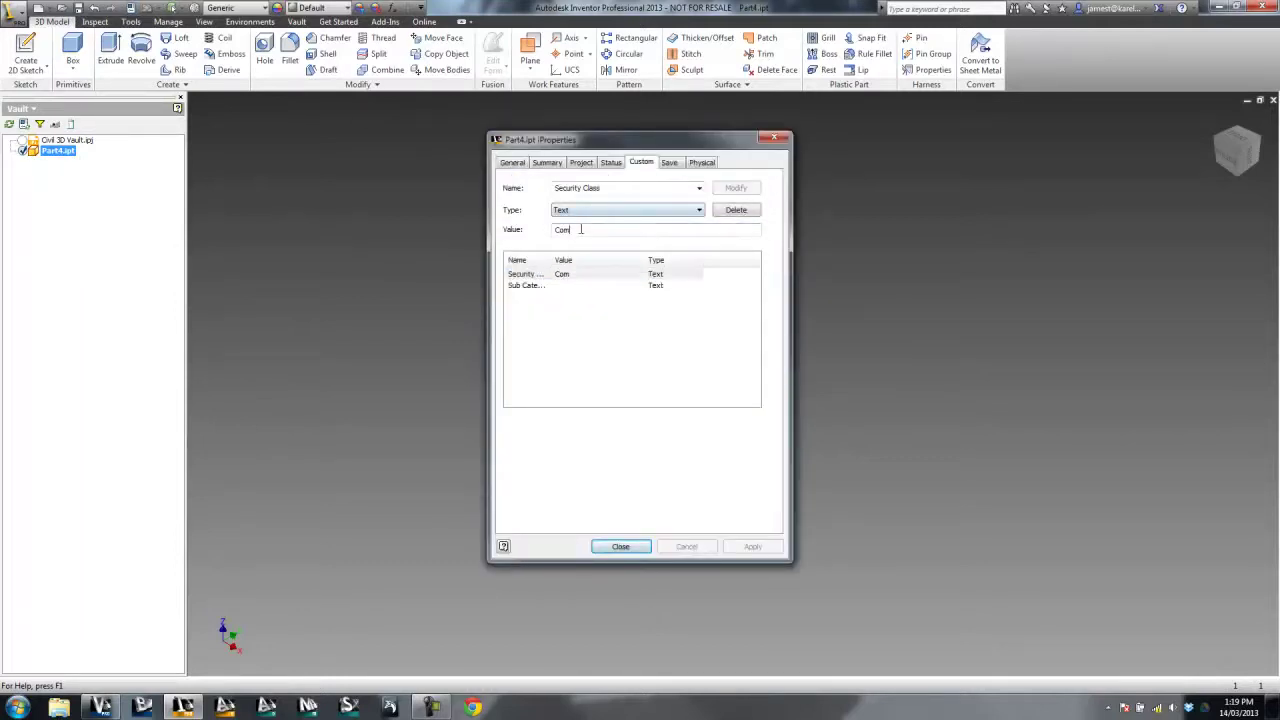
text(c)
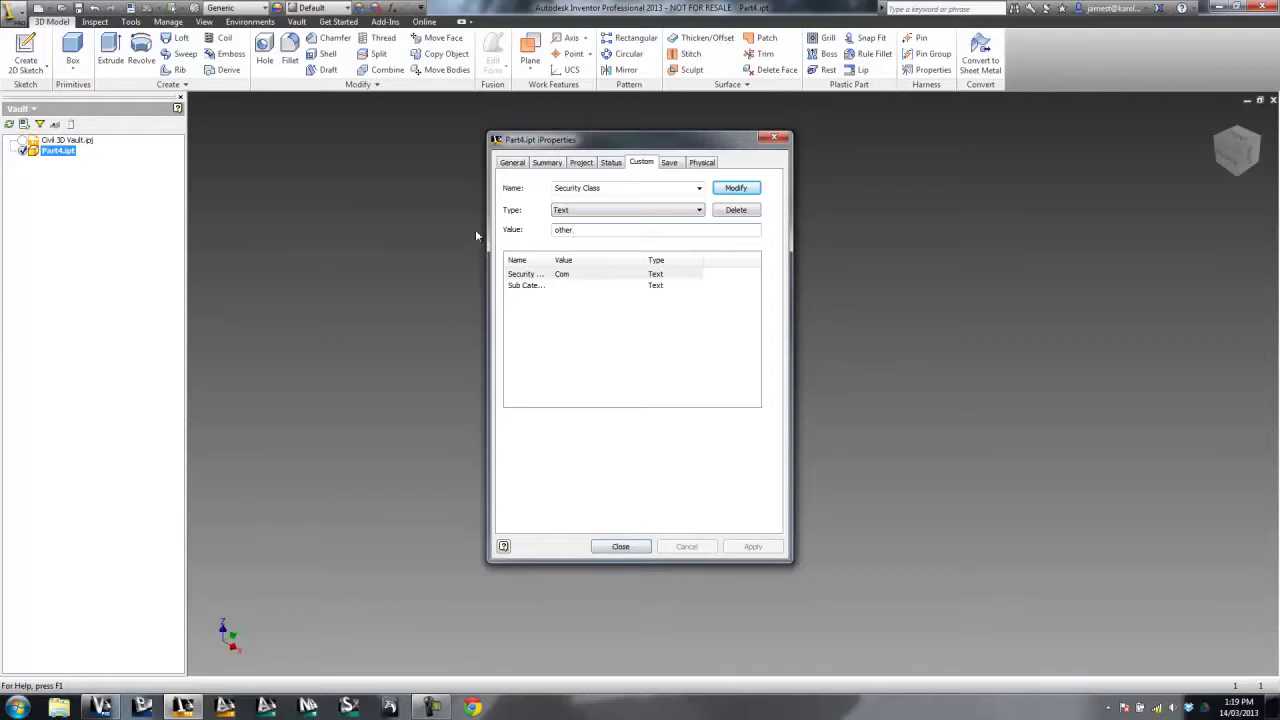
click(733, 189)
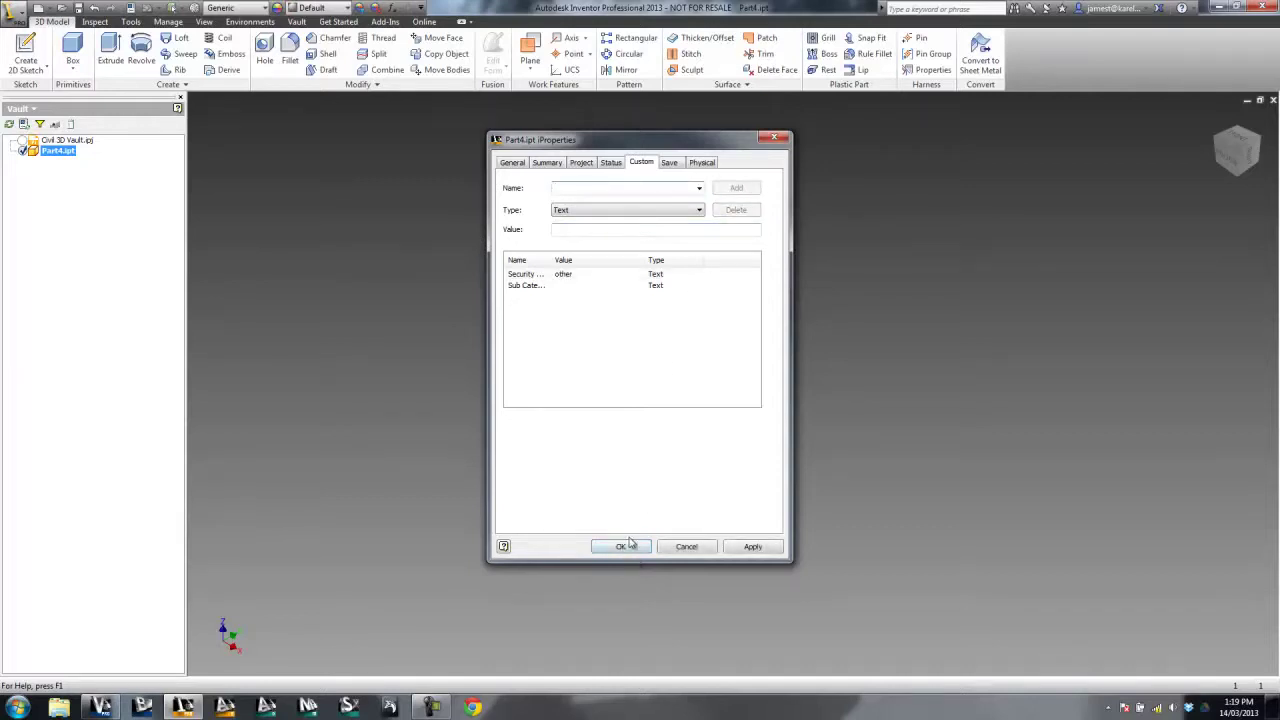
click(627, 545)
- Save Part4.ipt and check it back into Vault
right_click(50, 151)
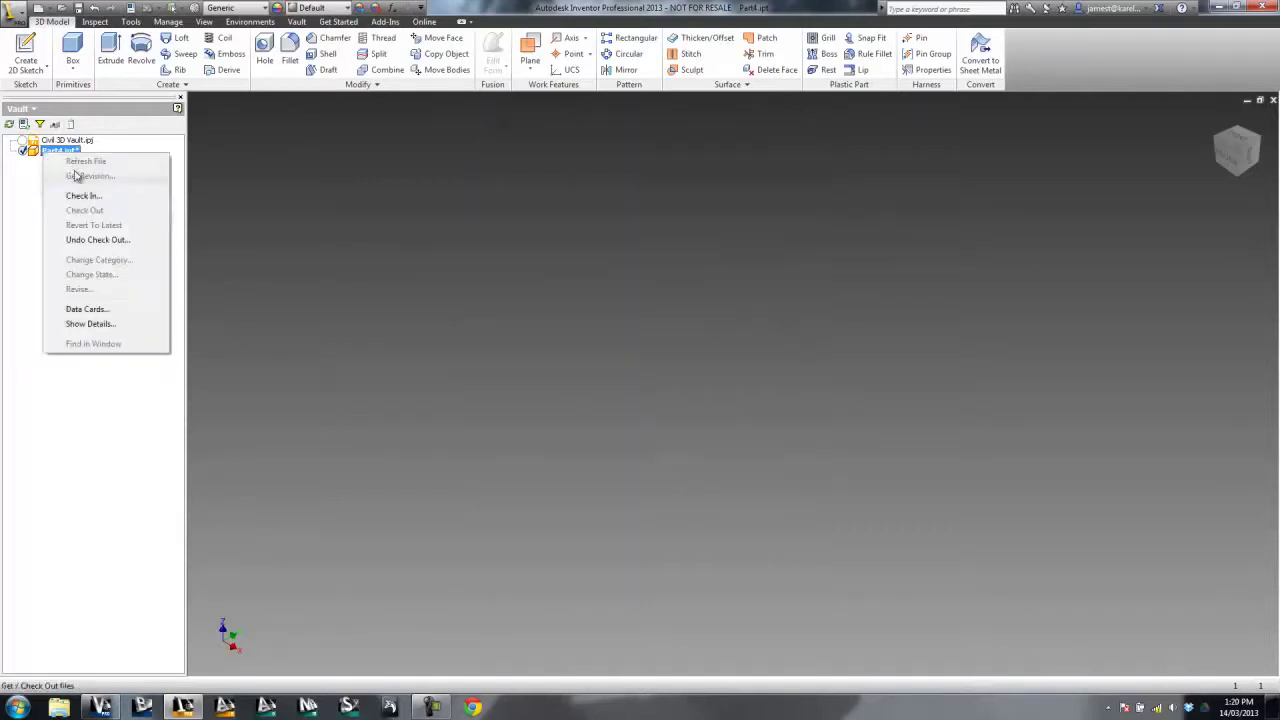
click(84, 195)
click(672, 371)
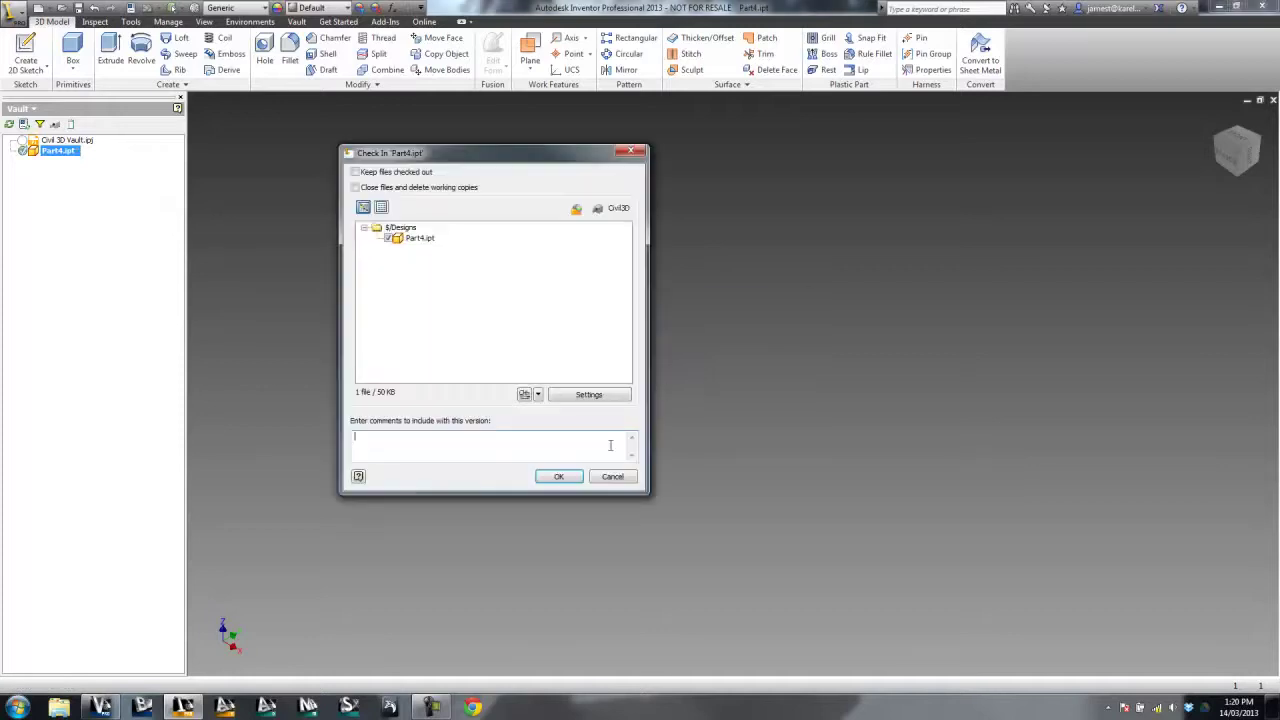
click(559, 476)
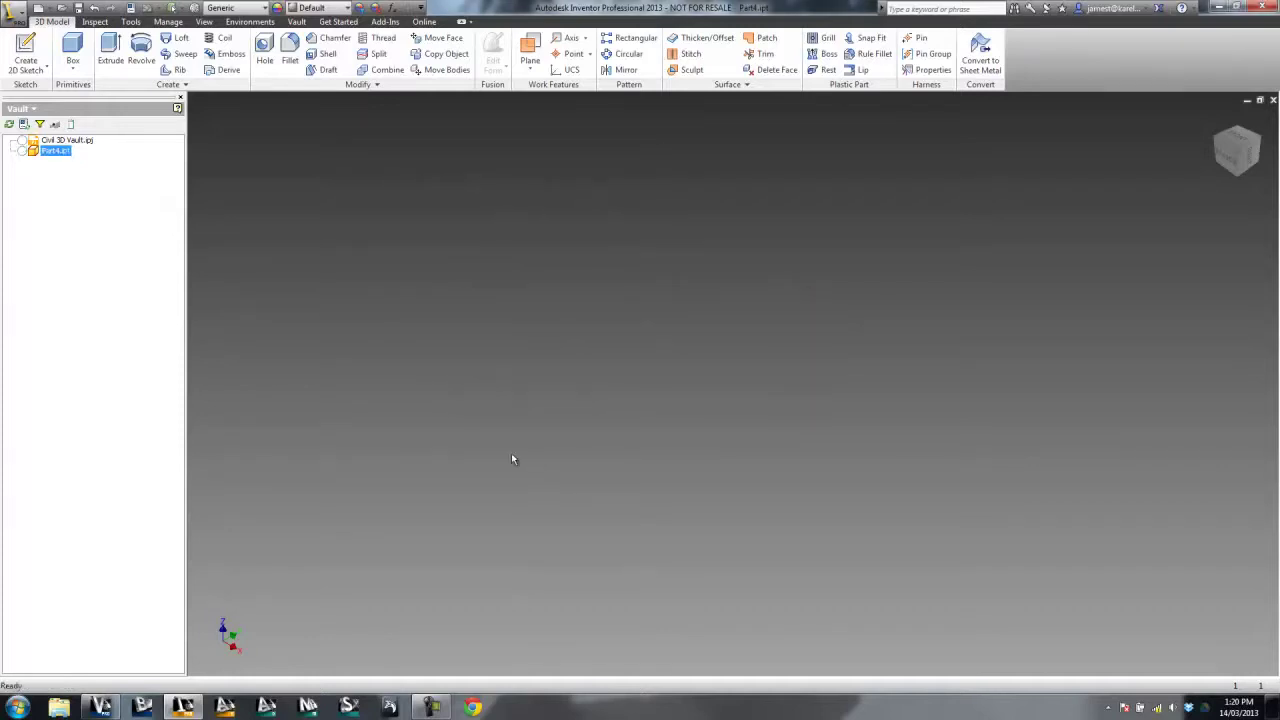
- Refresh Vault to verify Part4.ipt's Security Class reads other, then select Part3.ipt
click(100, 706)
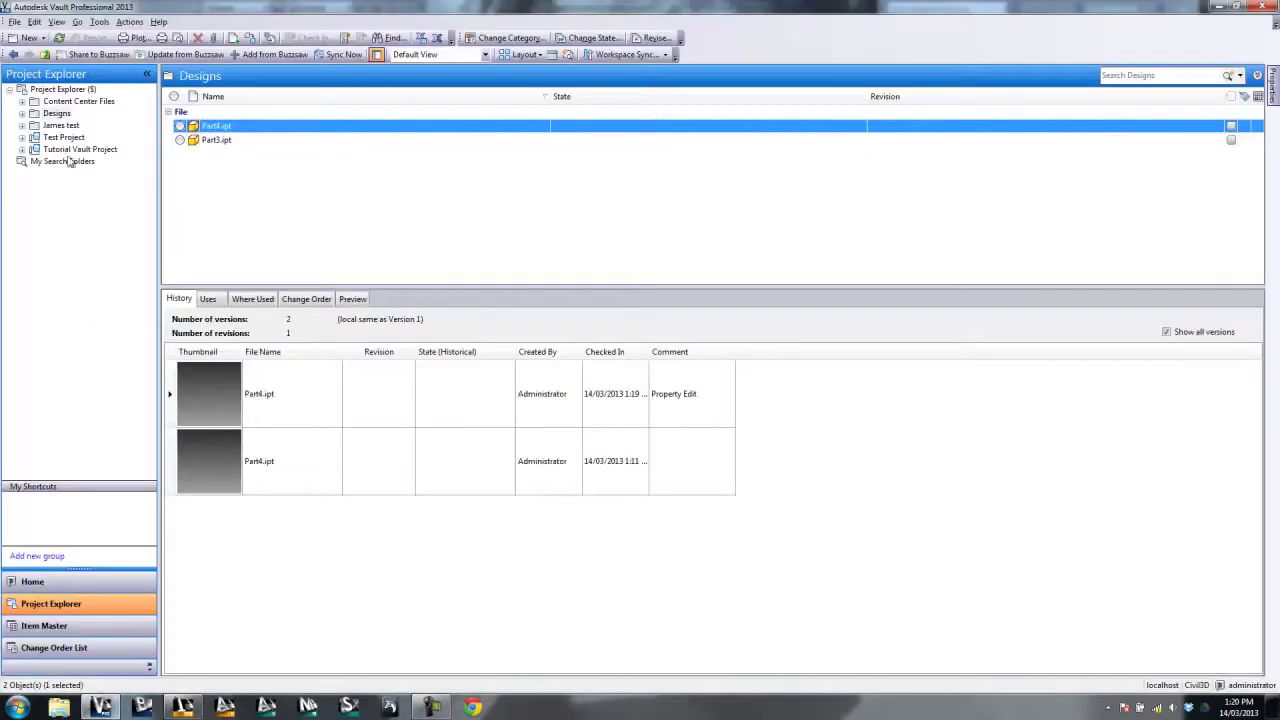
click(59, 37)
click(1273, 92)
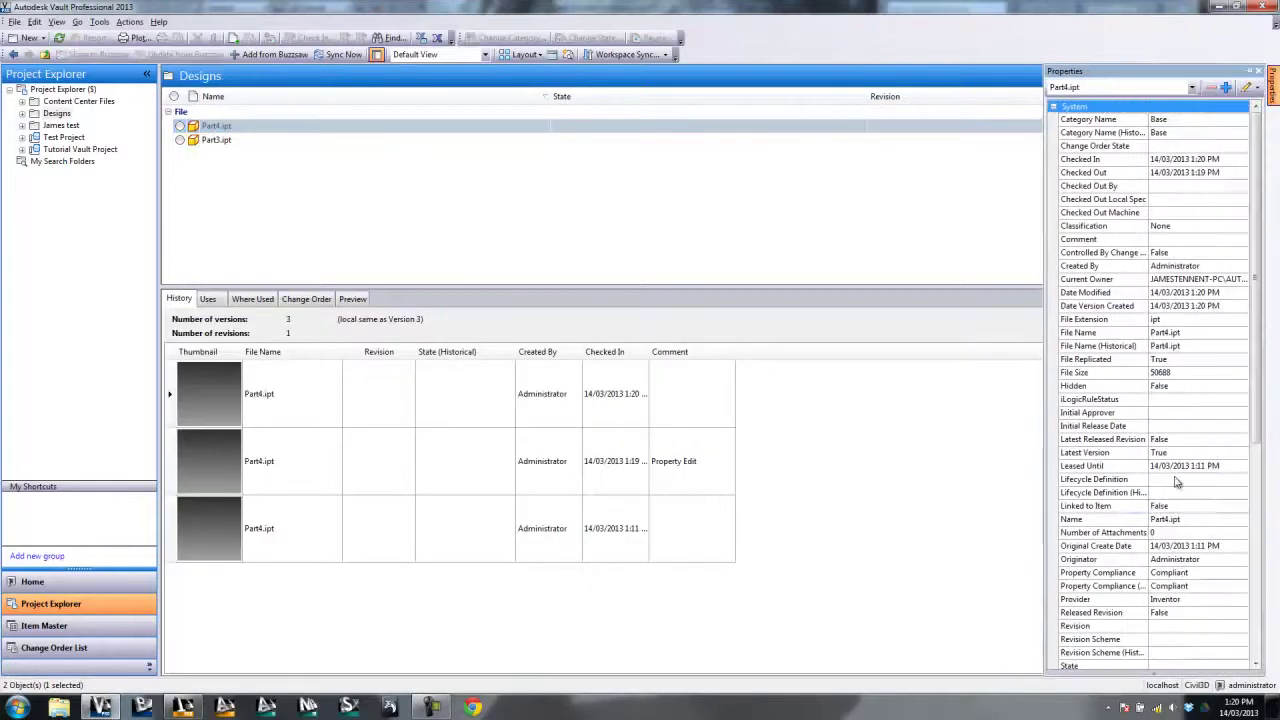
scroll(1162, 525, down, 5)
click(1176, 573)
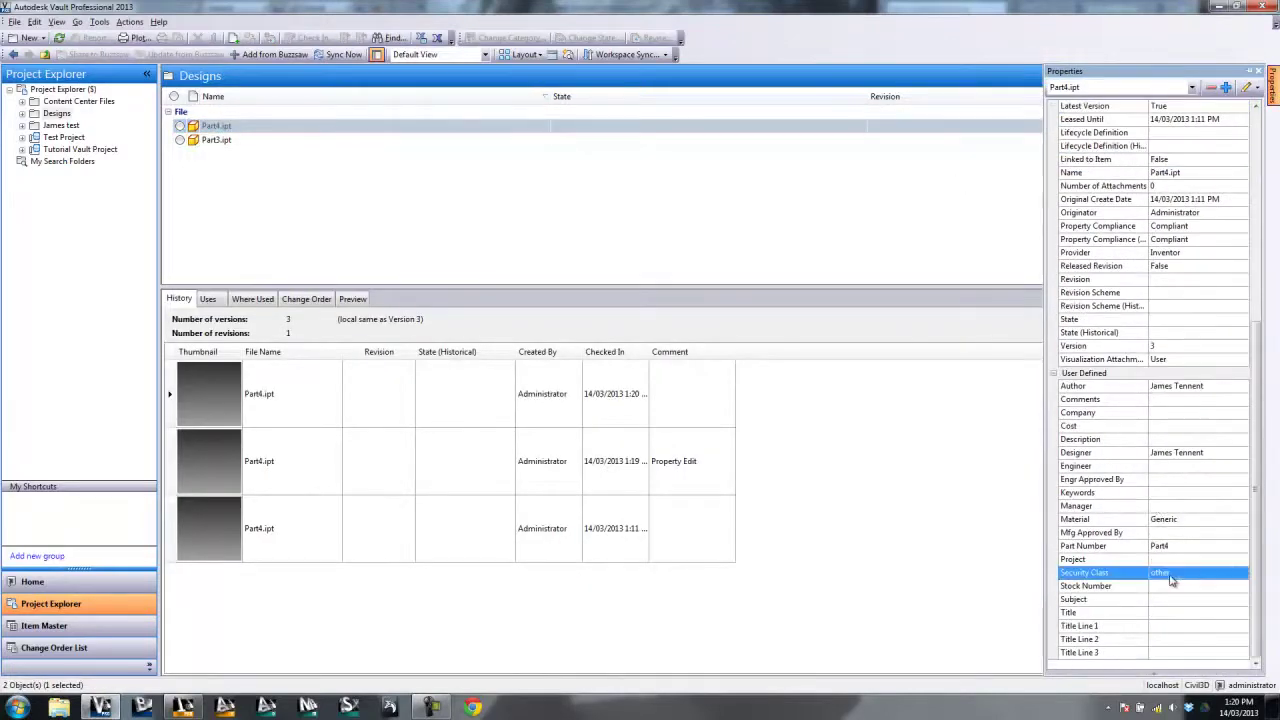
click(238, 142)
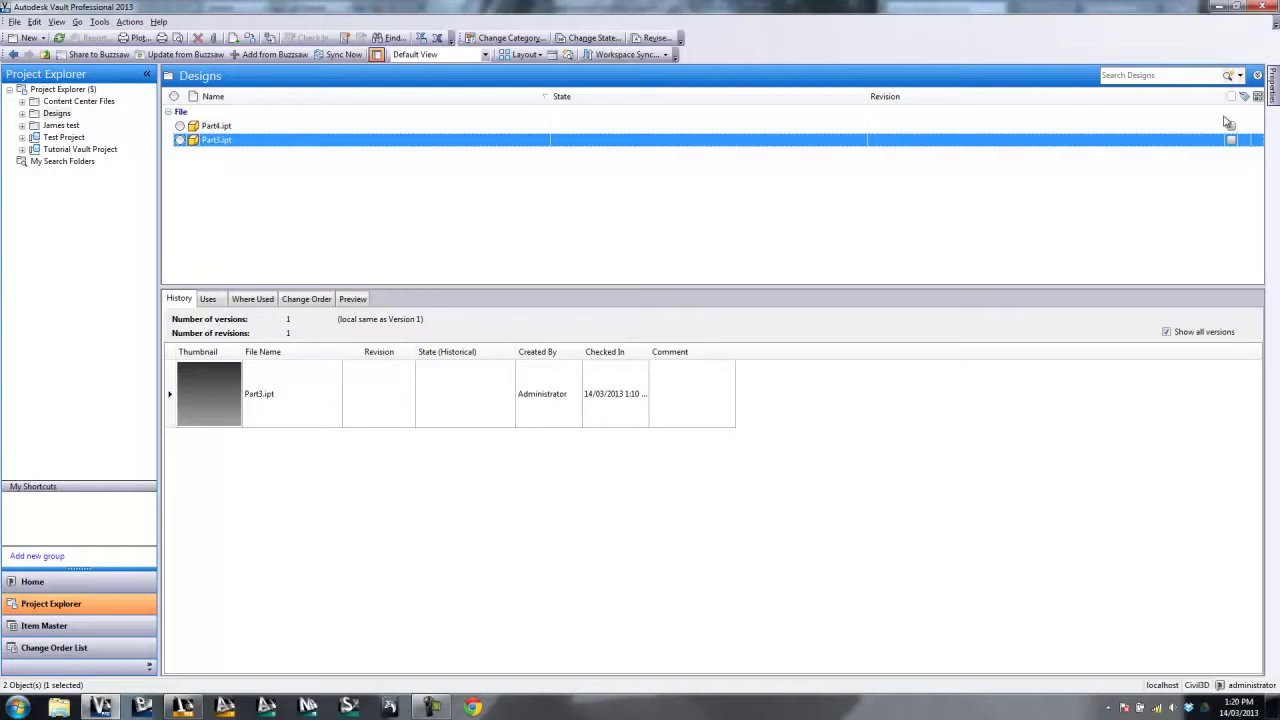
- Set Part3.ipt's Security Class to 'youtube vid' through Edit Properties
mouse_move(1271, 112)
click(1256, 88)
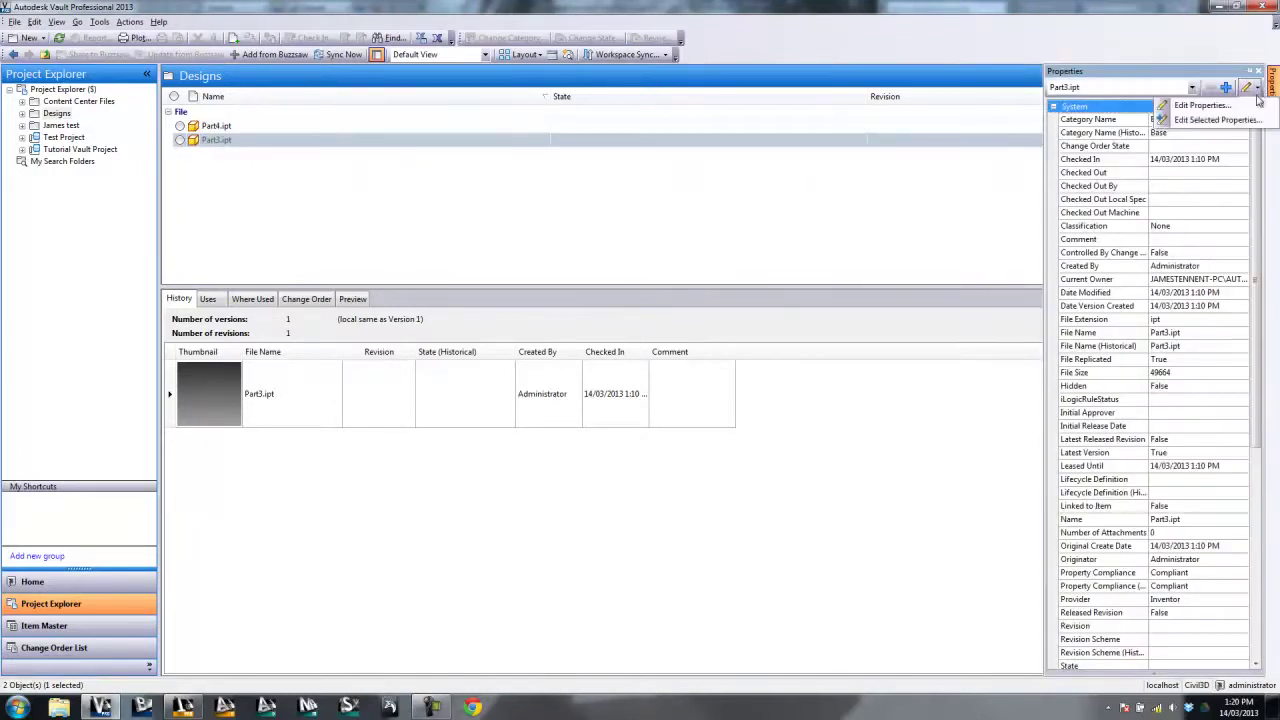
click(1233, 106)
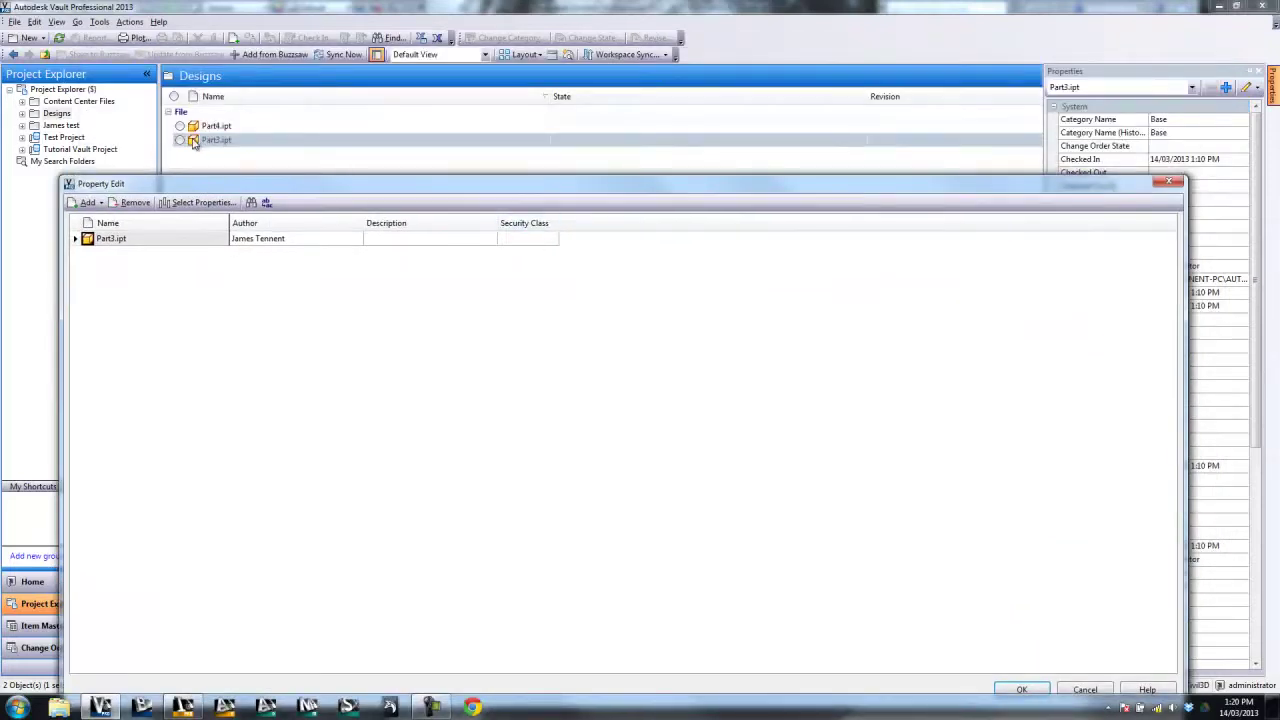
click(548, 239)
text(y)
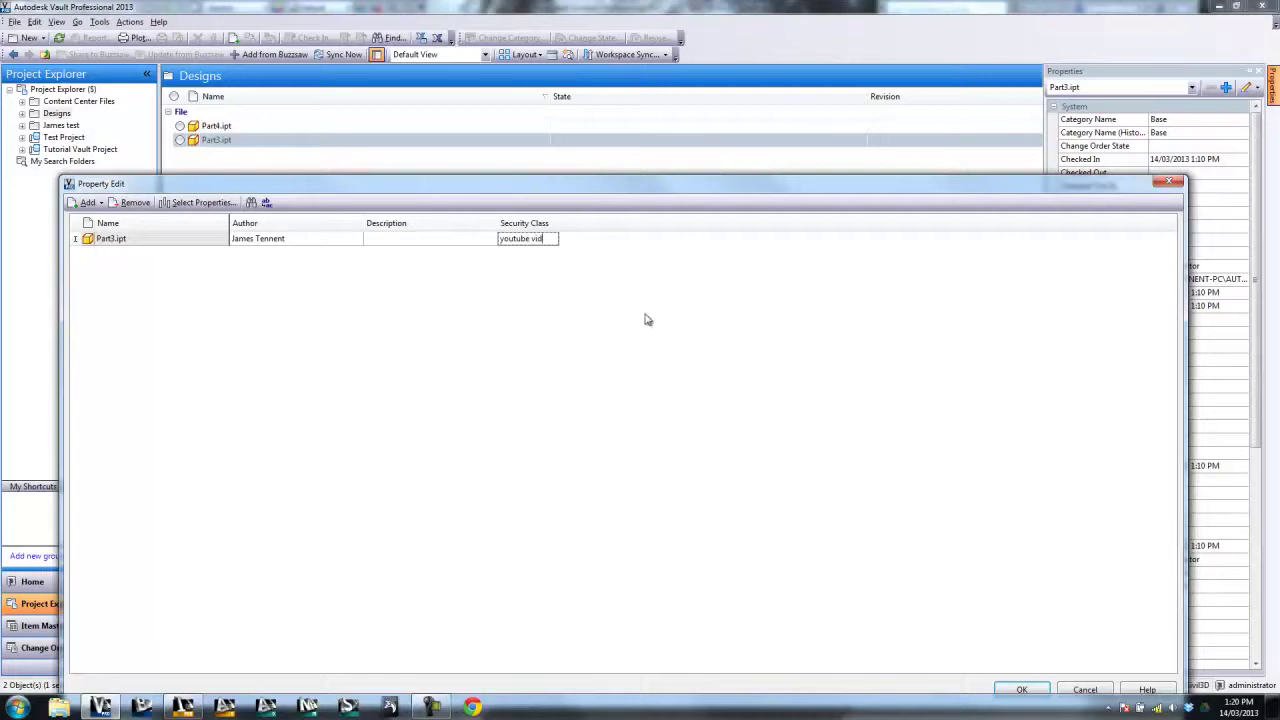
text(outube vid)
click(1008, 689)
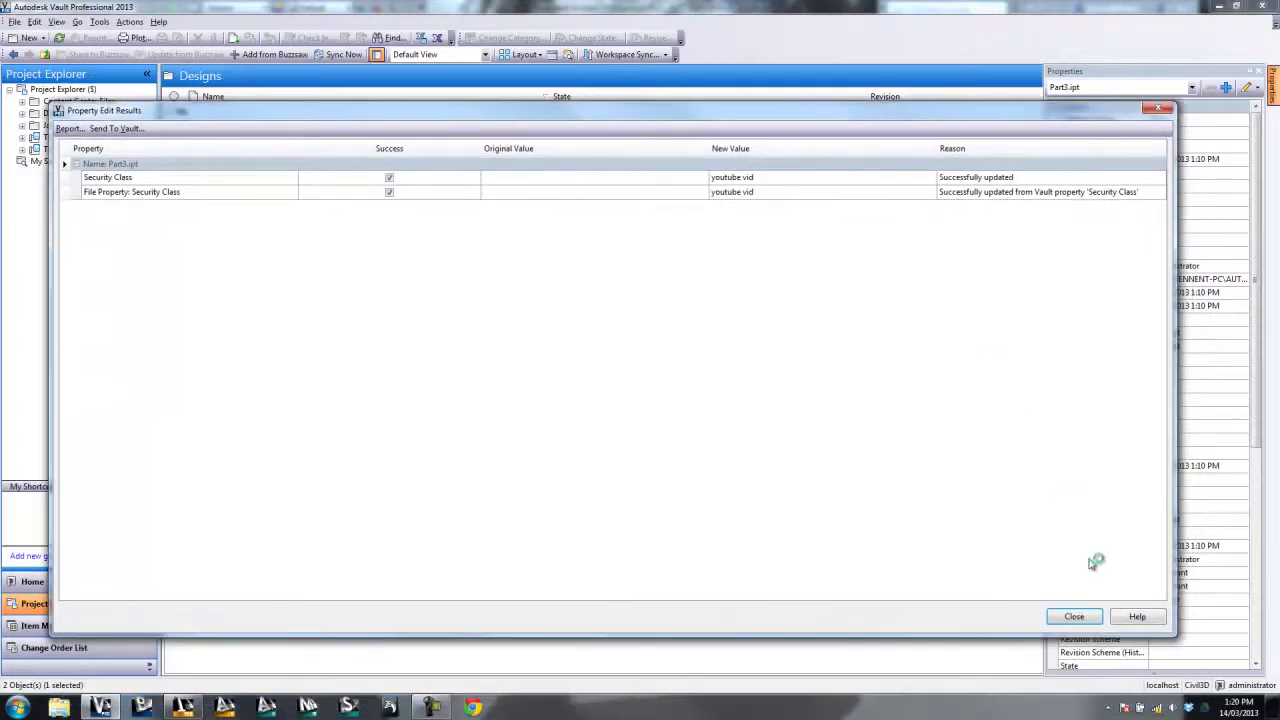
click(1074, 616)
- Get and check out the updated Part3.ipt from Vault
right_click(230, 141)
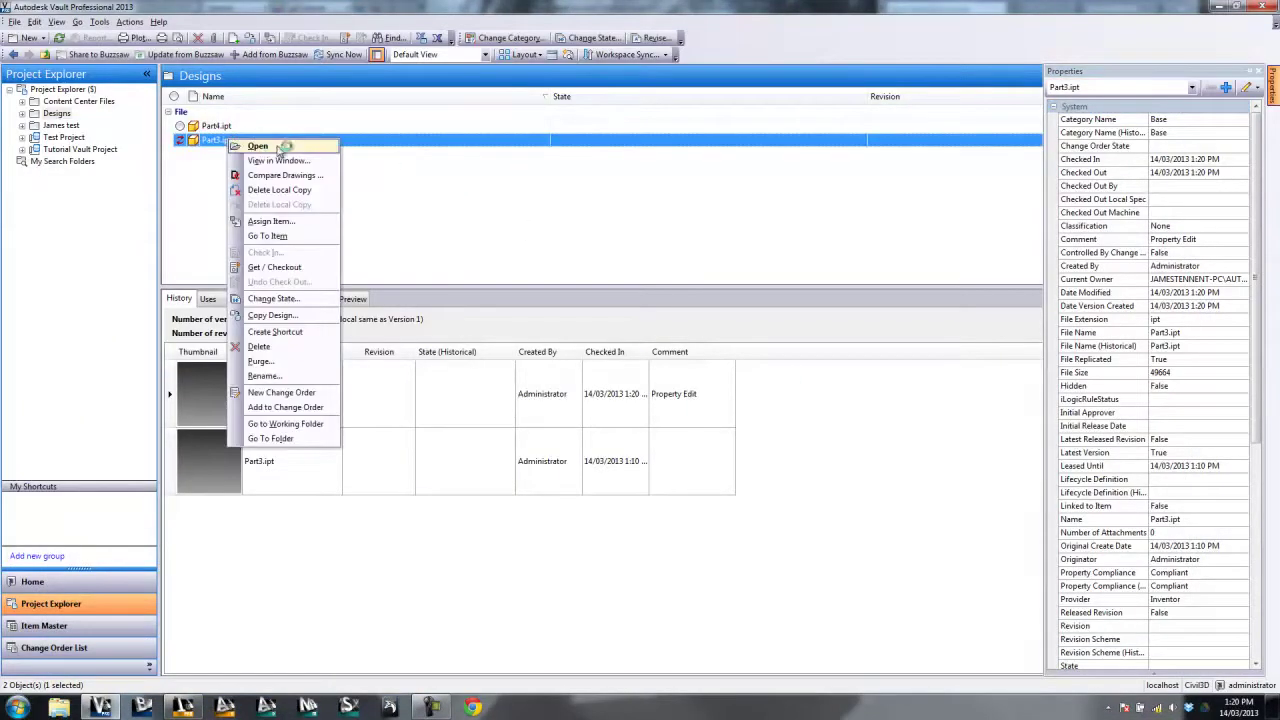
click(284, 267)
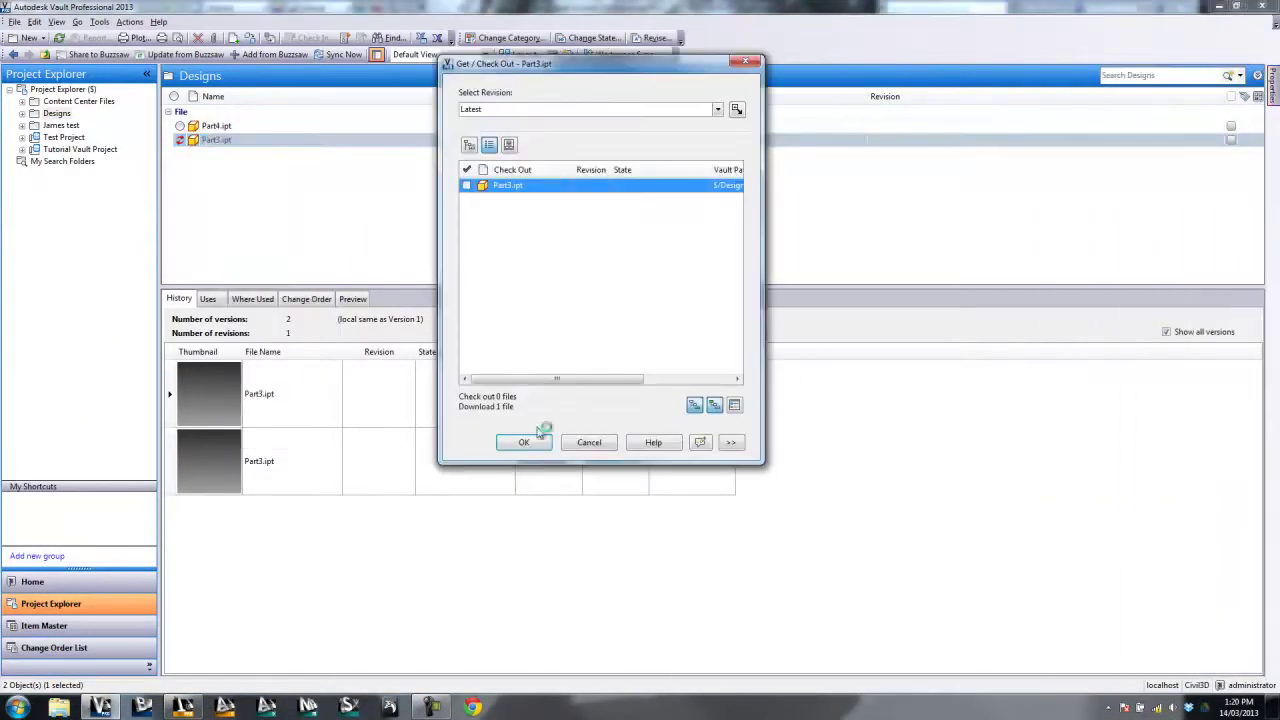
click(530, 447)
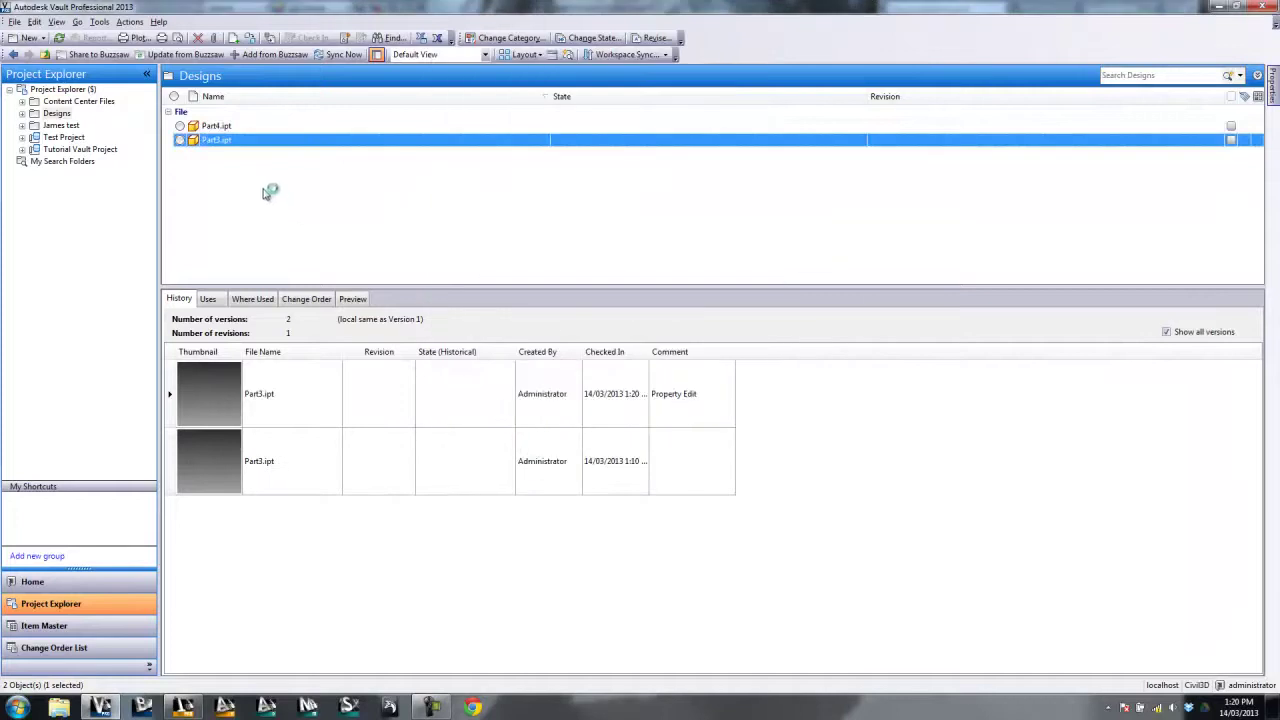
- Open Part3.ipt from the Designs folder in Inventor
click(180, 707)
click(55, 9)
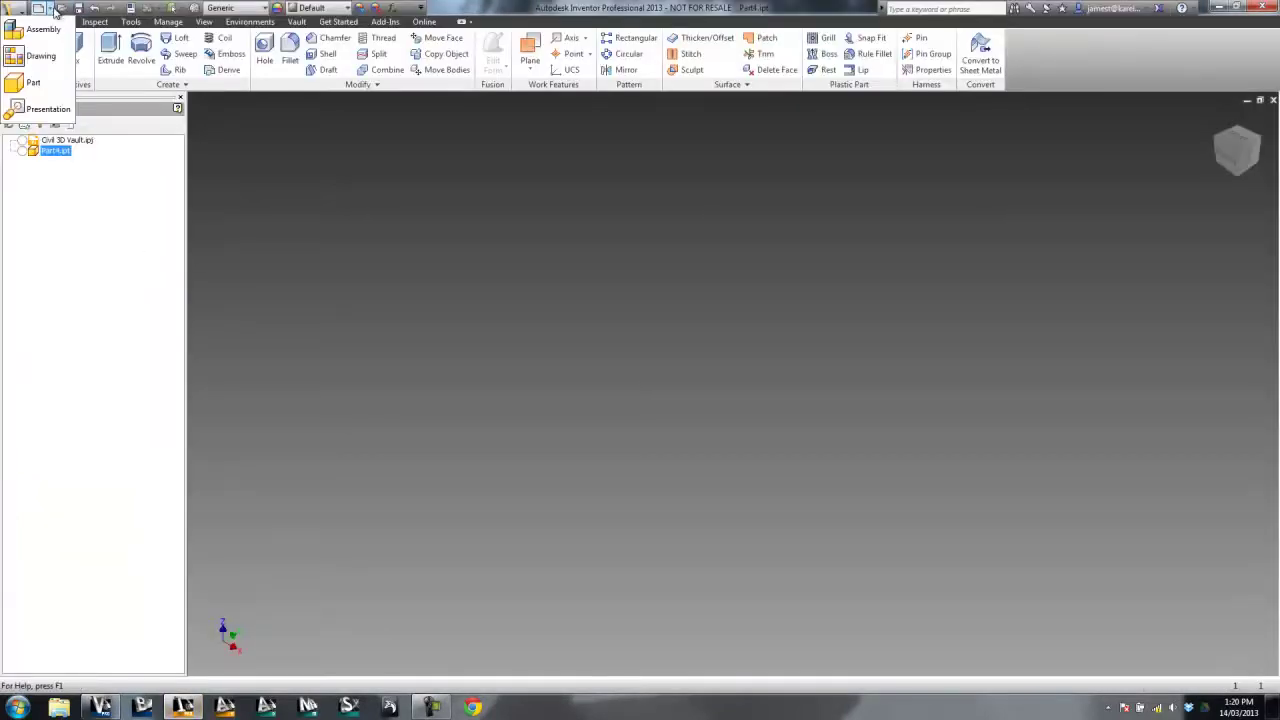
click(62, 9)
click(173, 84)
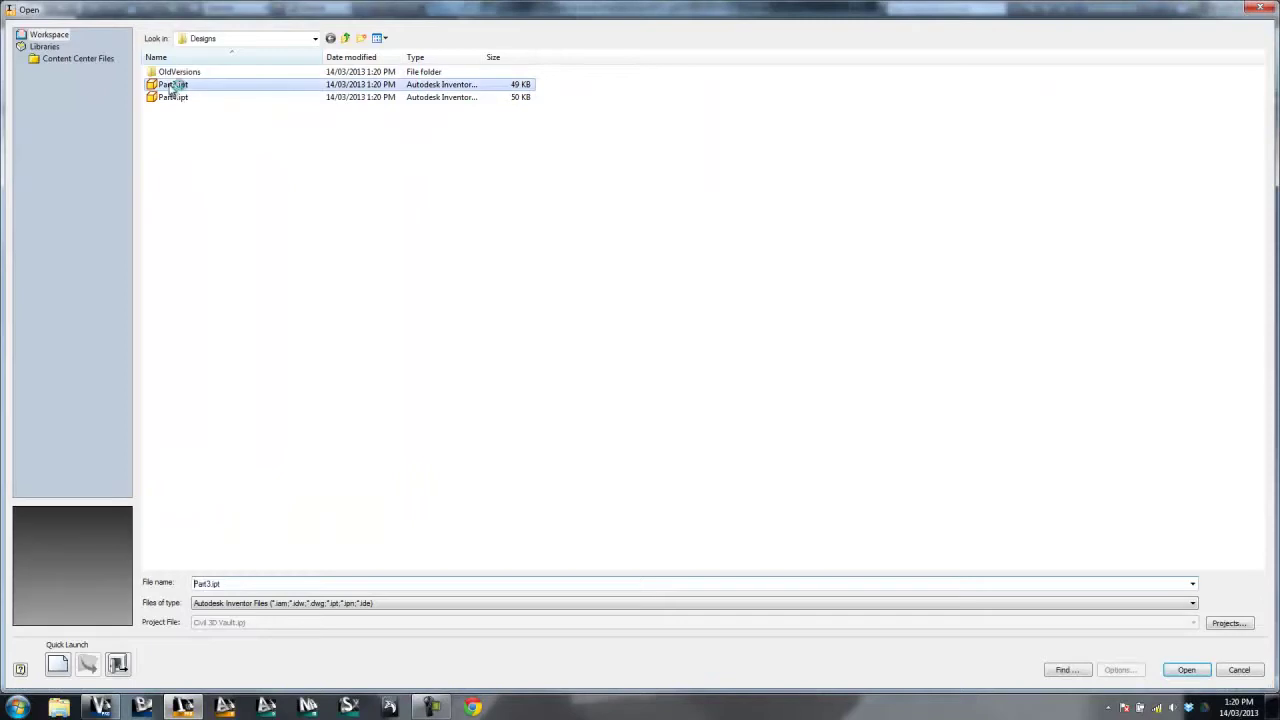
click(1186, 670)
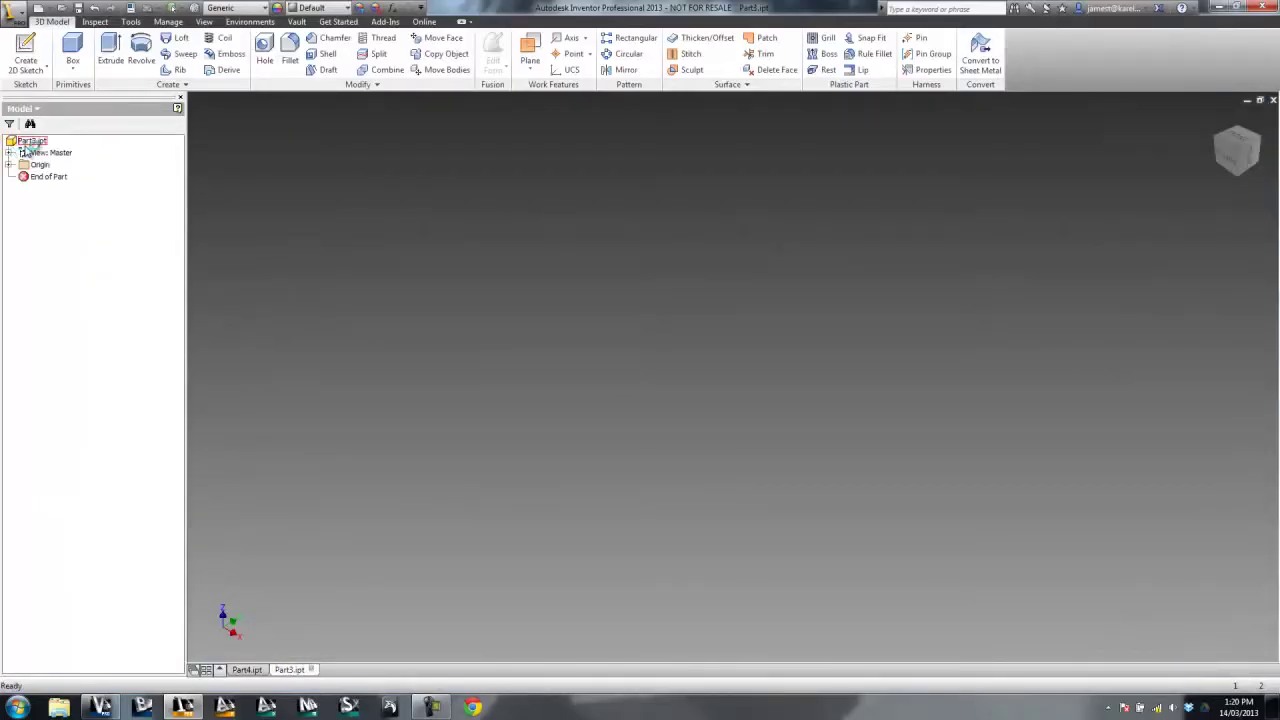
- Check that Part3's custom iProperty Security Class reads 'youtube vid'
click(131, 9)
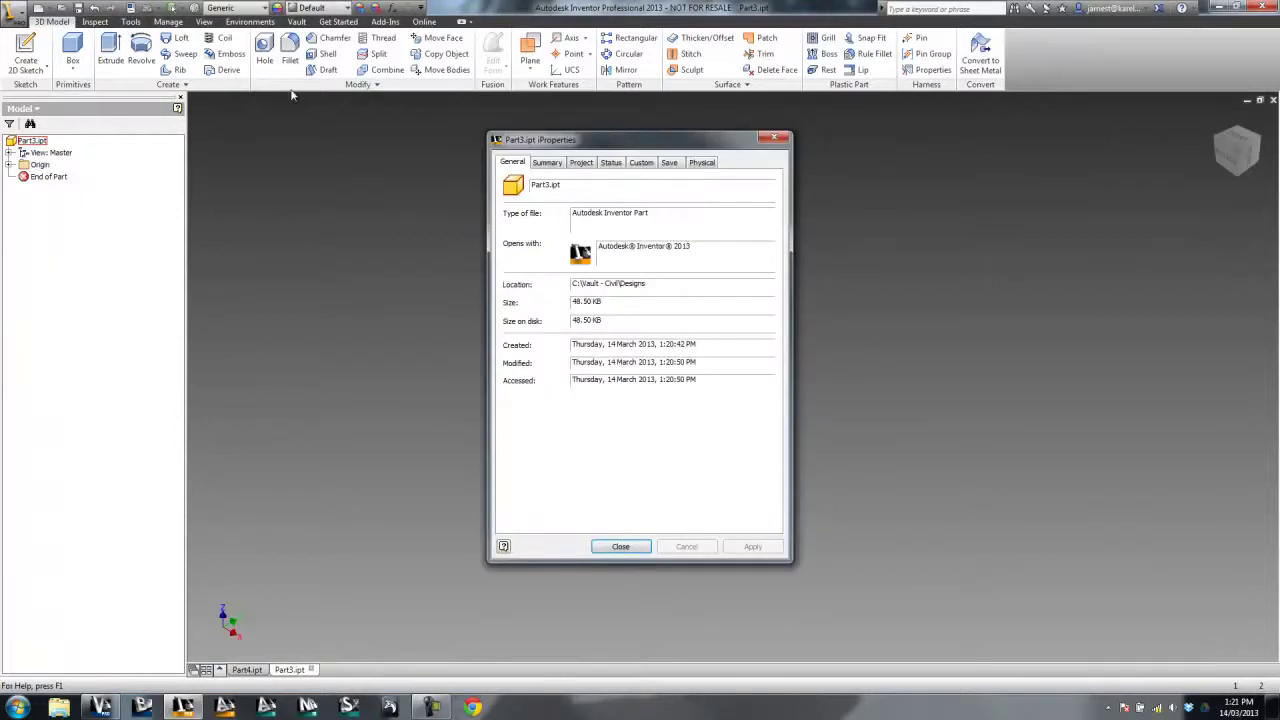
click(650, 164)
click(603, 279)
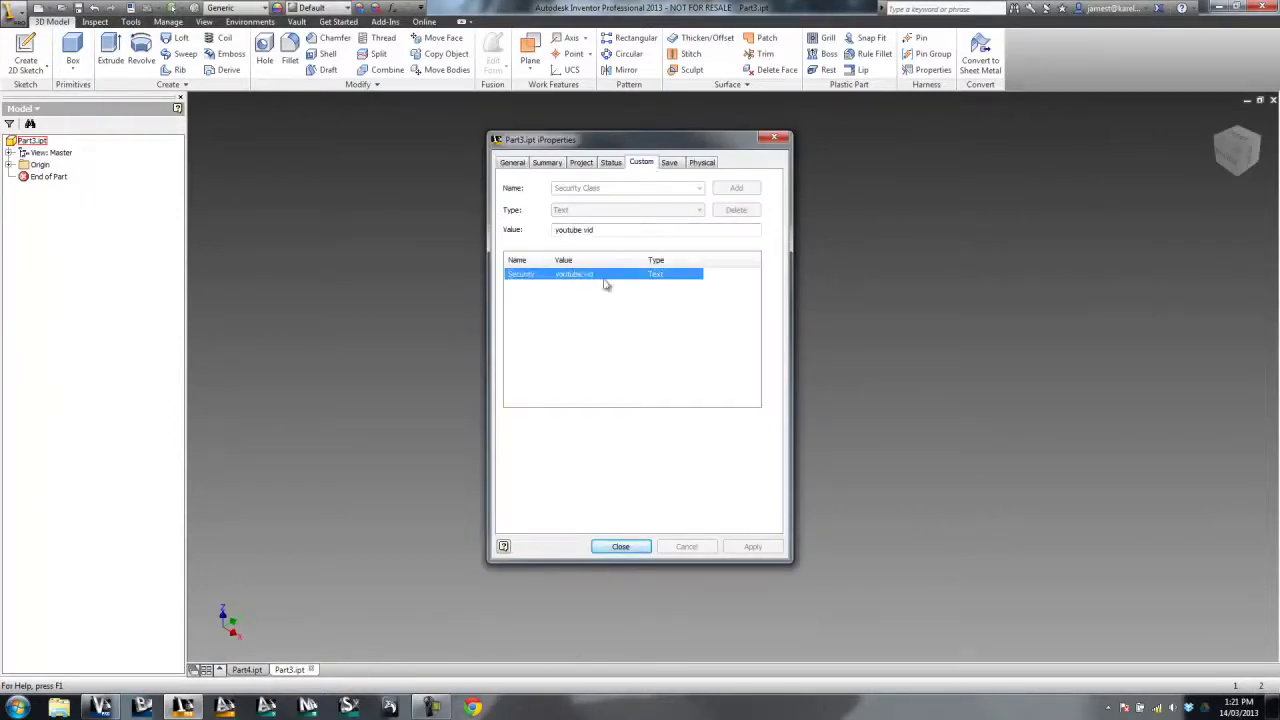
double_click(551, 260)
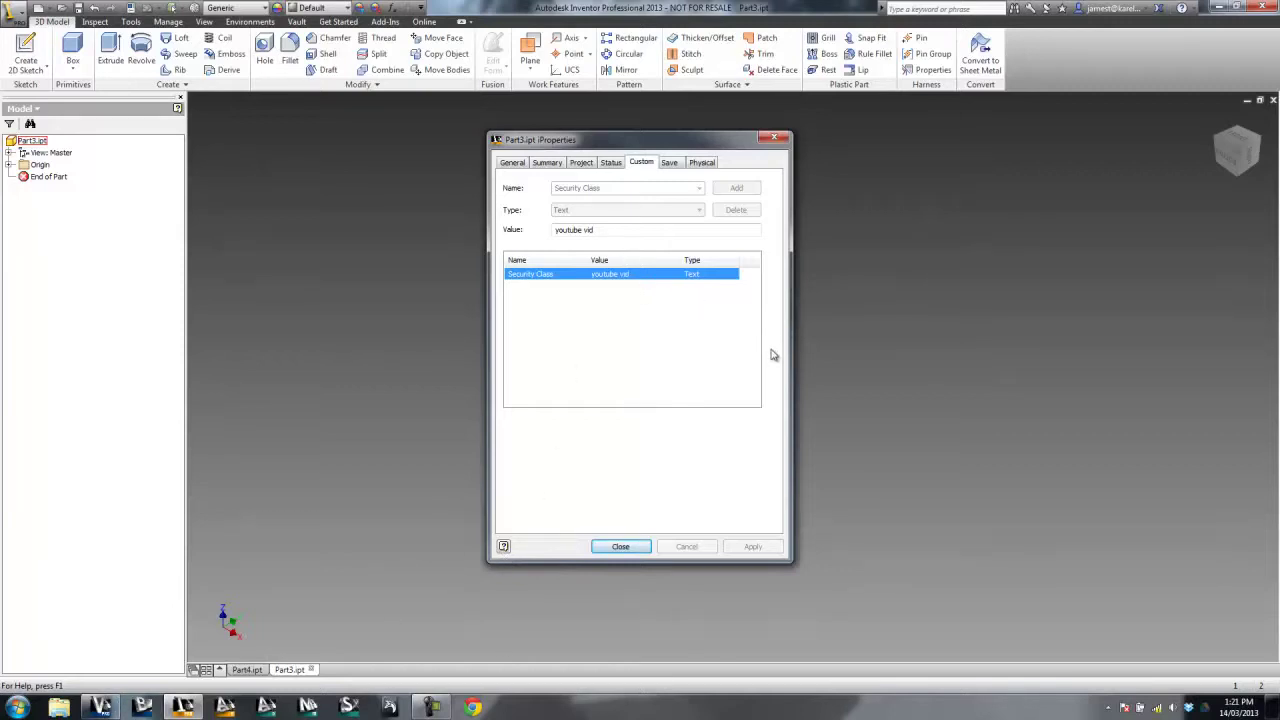
click(638, 546)
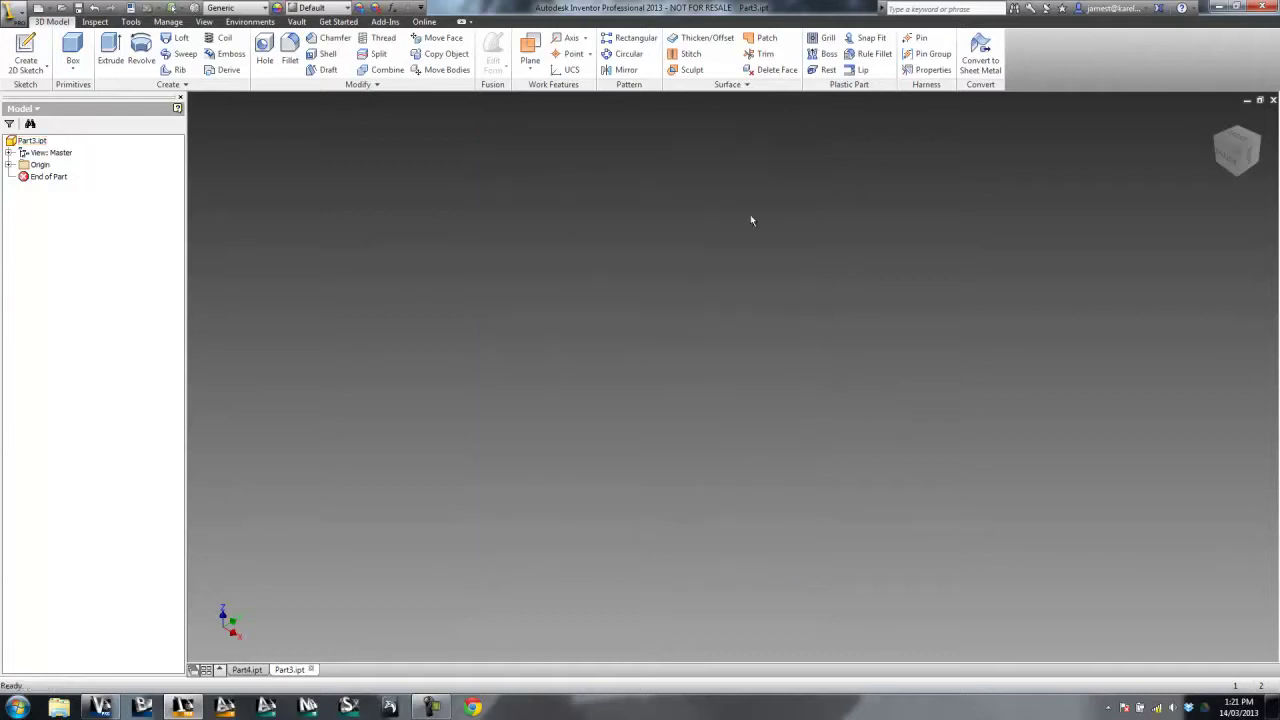